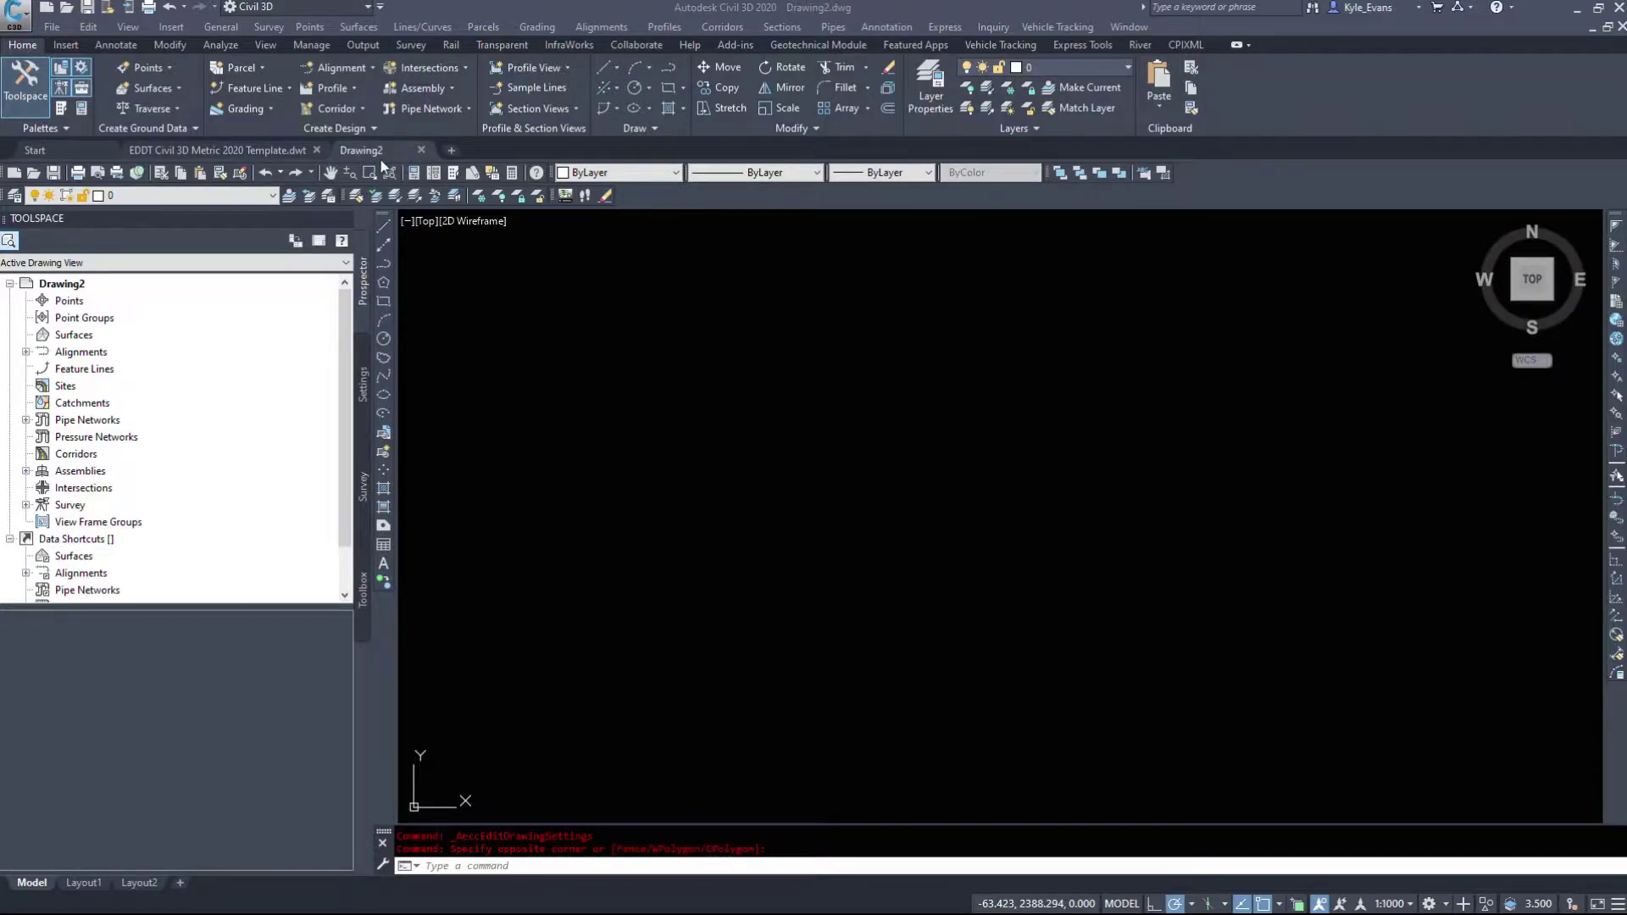
- Switch back to Drawing2 and review its list of layers
{"action": "mouse_move", "coordinate": [372, 150]}
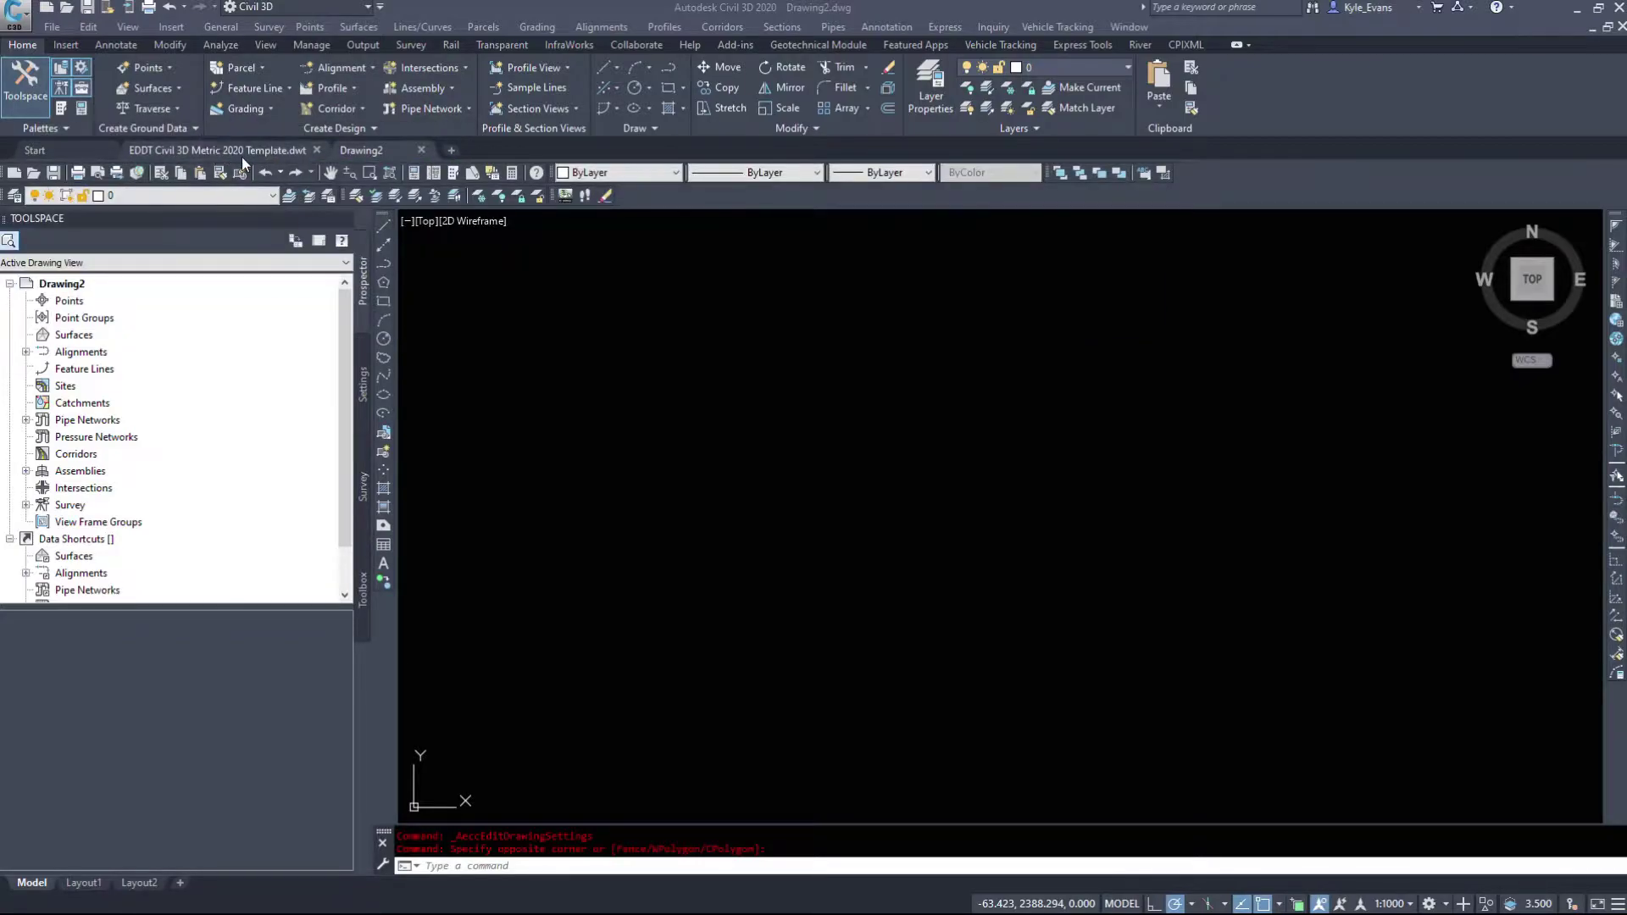
{"action": "left_click", "coordinate": [241, 153]}
{"action": "key", "text": "ctrl+Tab"}
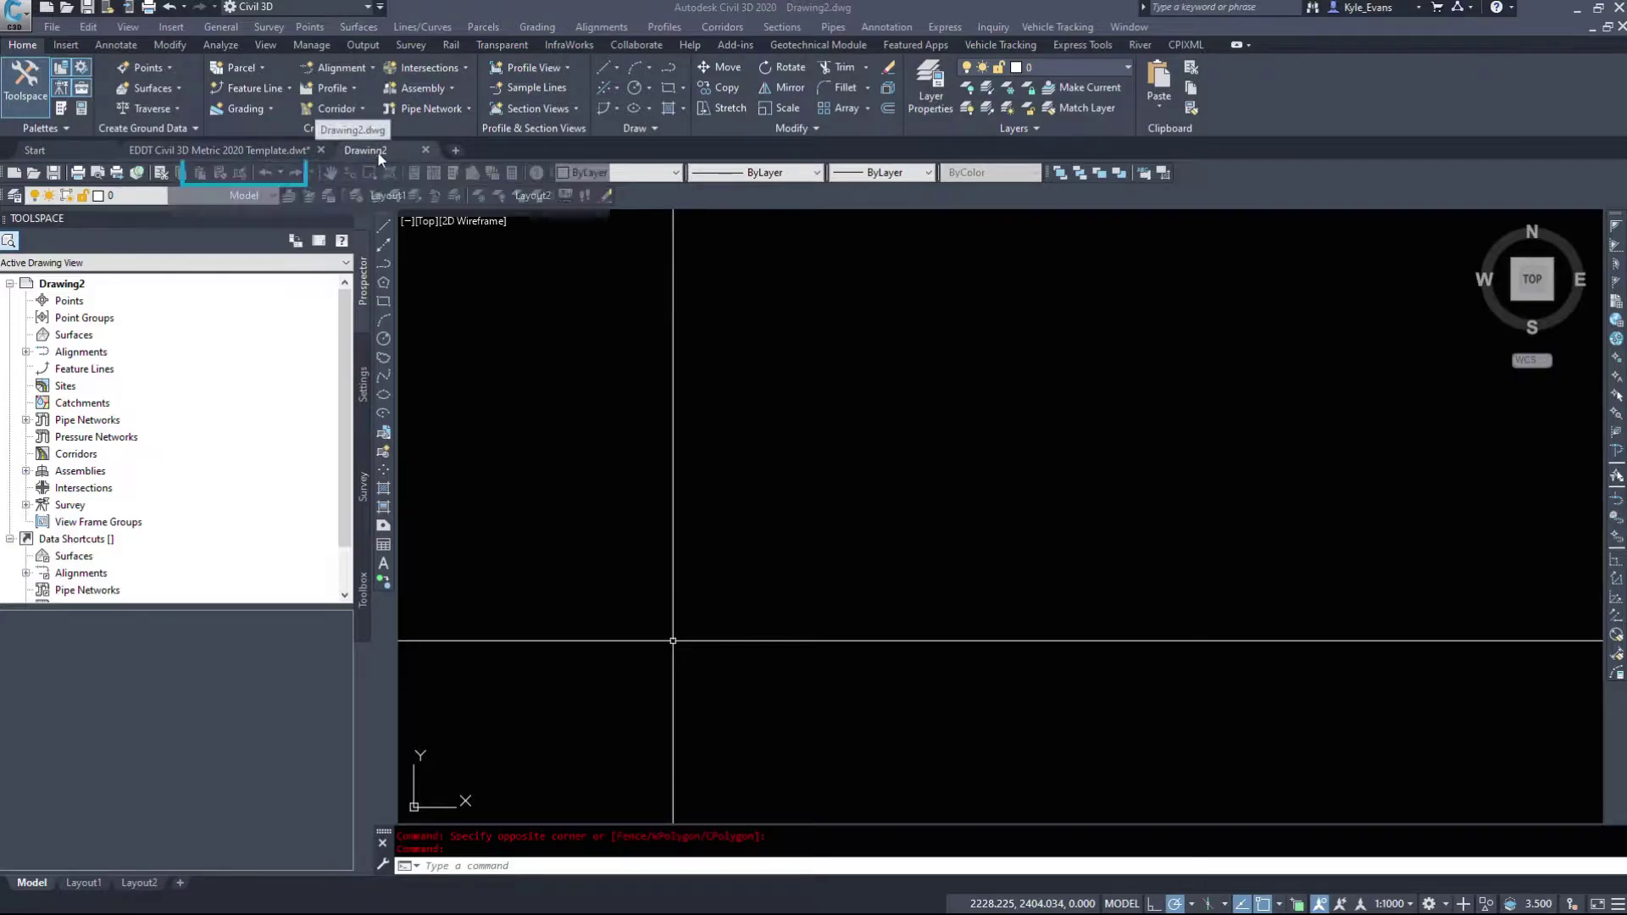
{"action": "left_click", "coordinate": [13, 24]}
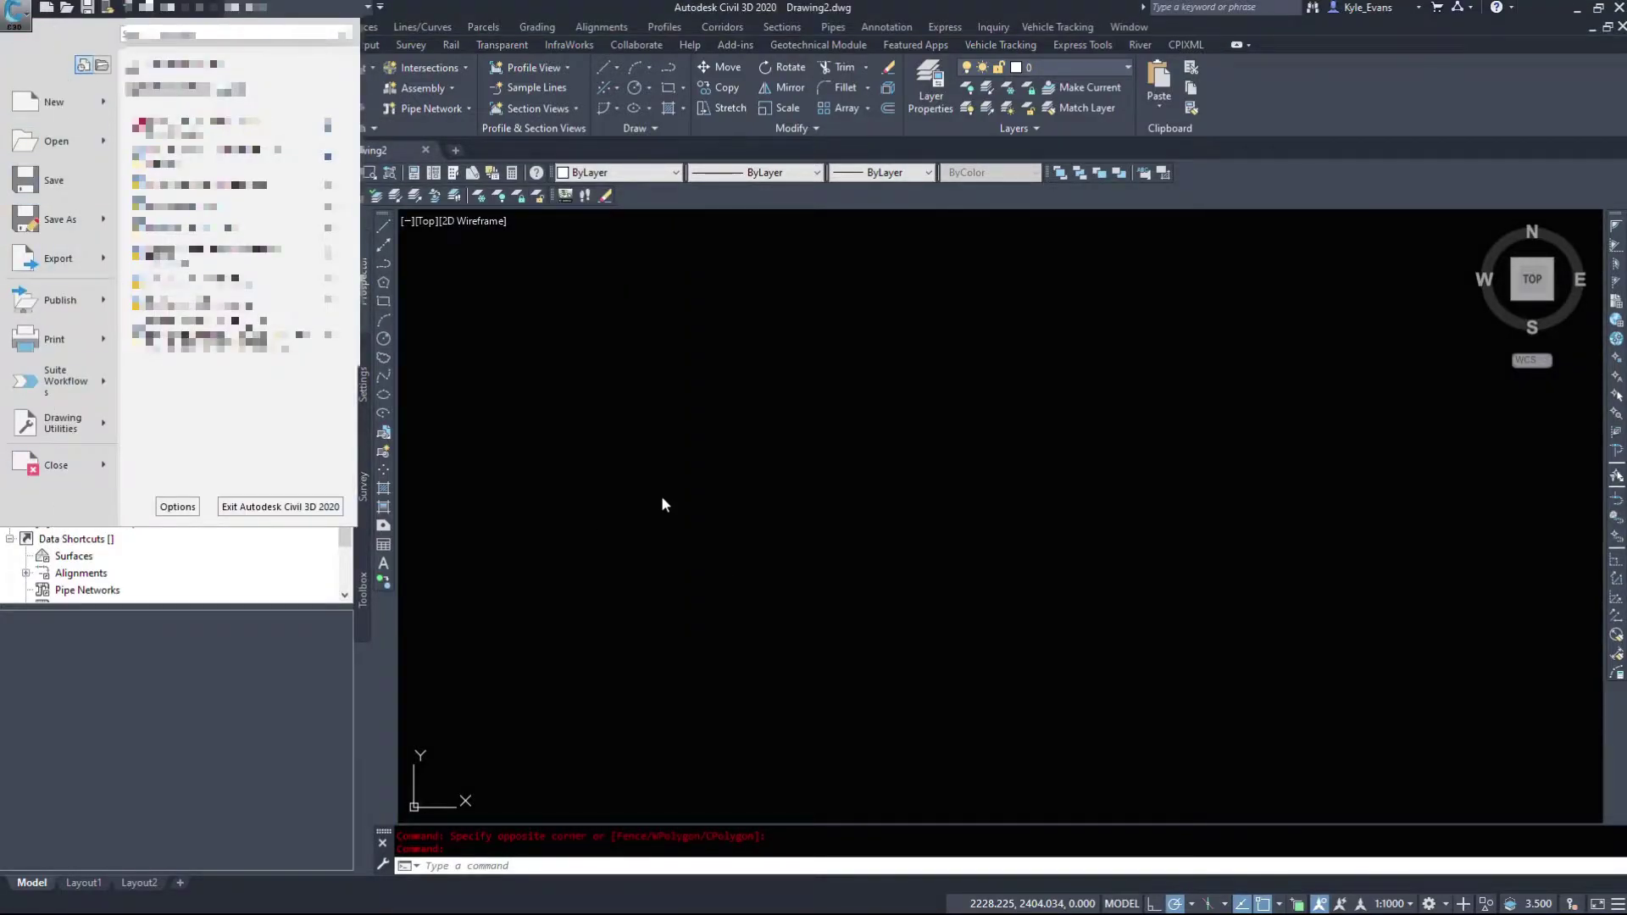
{"action": "left_click", "coordinate": [613, 451]}
{"action": "left_click", "coordinate": [657, 402]}
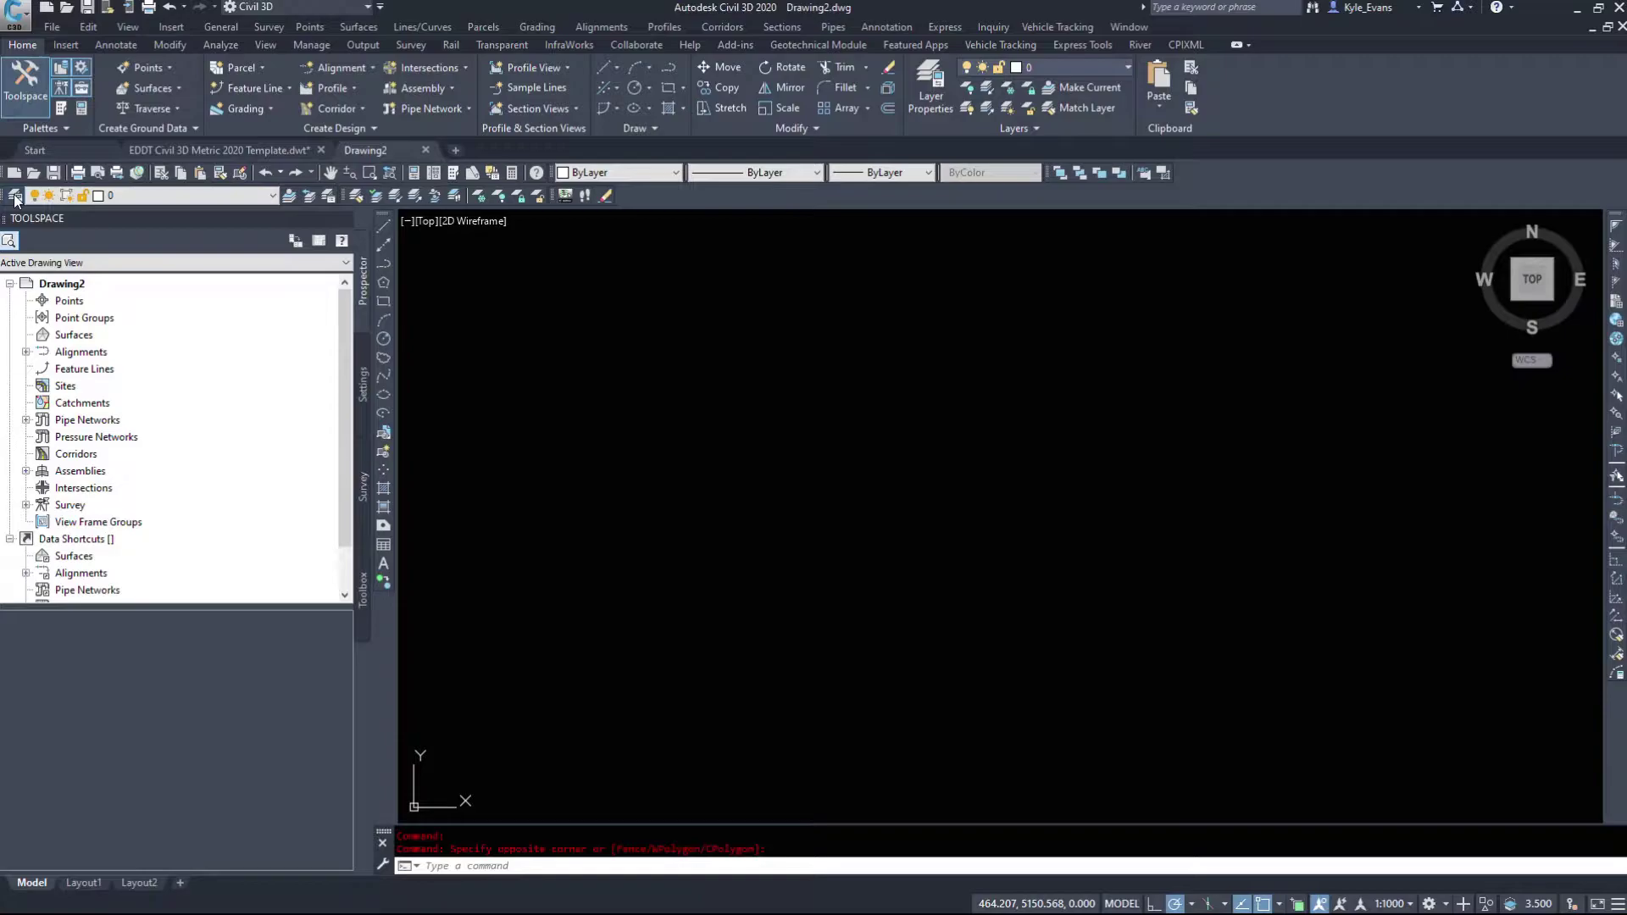
{"action": "left_click", "coordinate": [15, 197]}
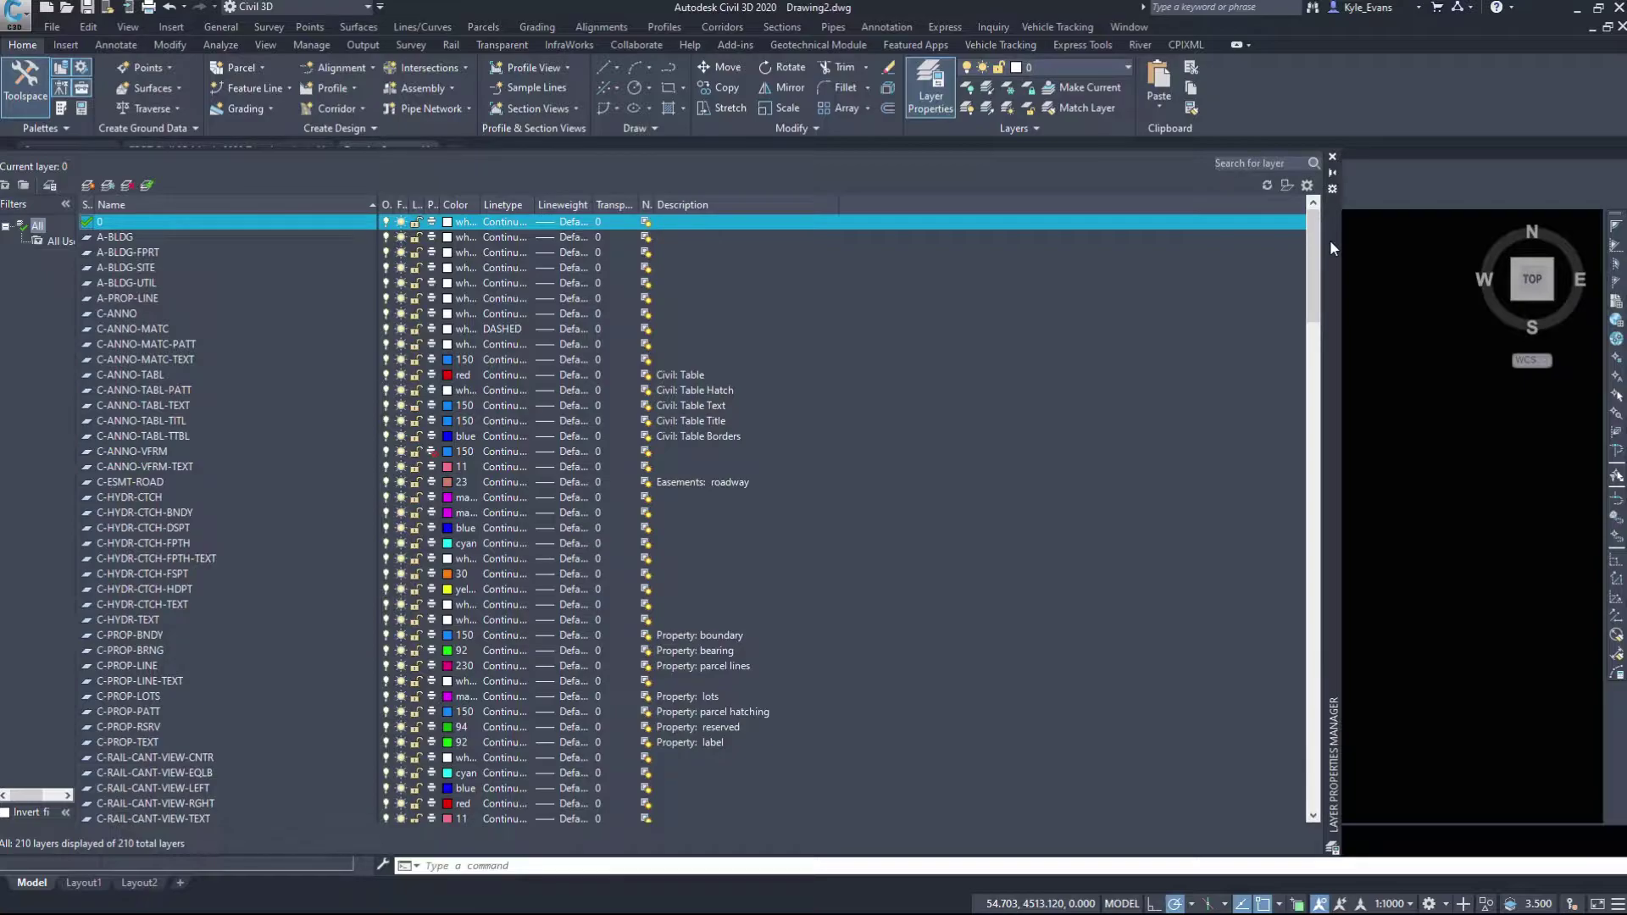
{"action": "scroll", "coordinate": [272, 456], "scroll_direction": "down", "scroll_amount": 20}
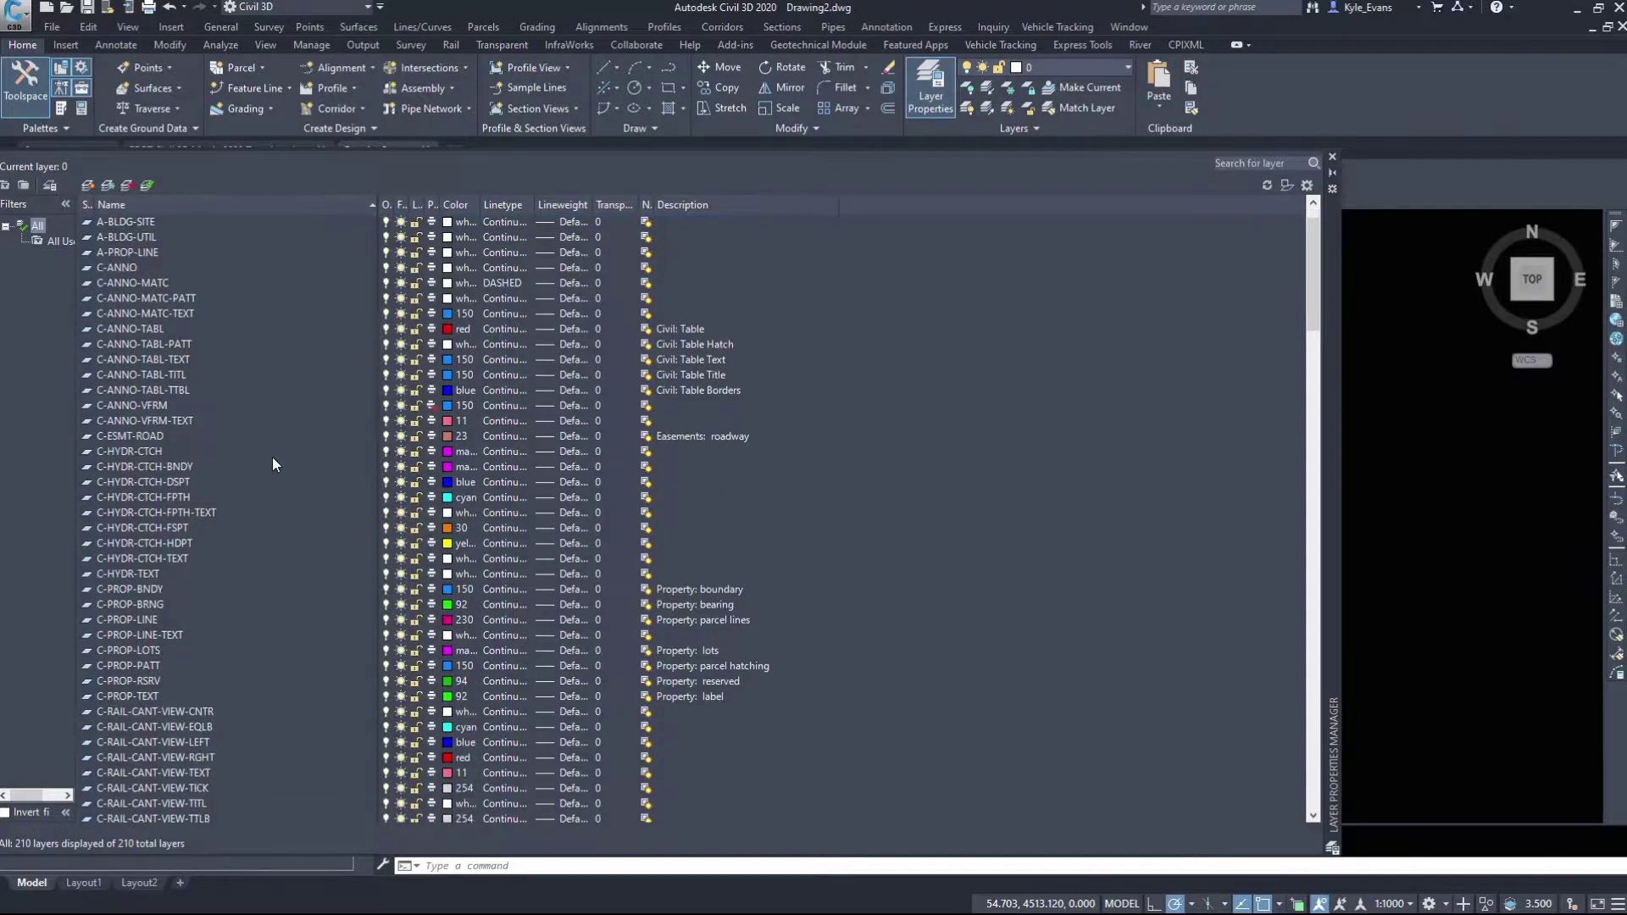
{"action": "scroll", "coordinate": [212, 577], "scroll_direction": "down", "scroll_amount": 20}
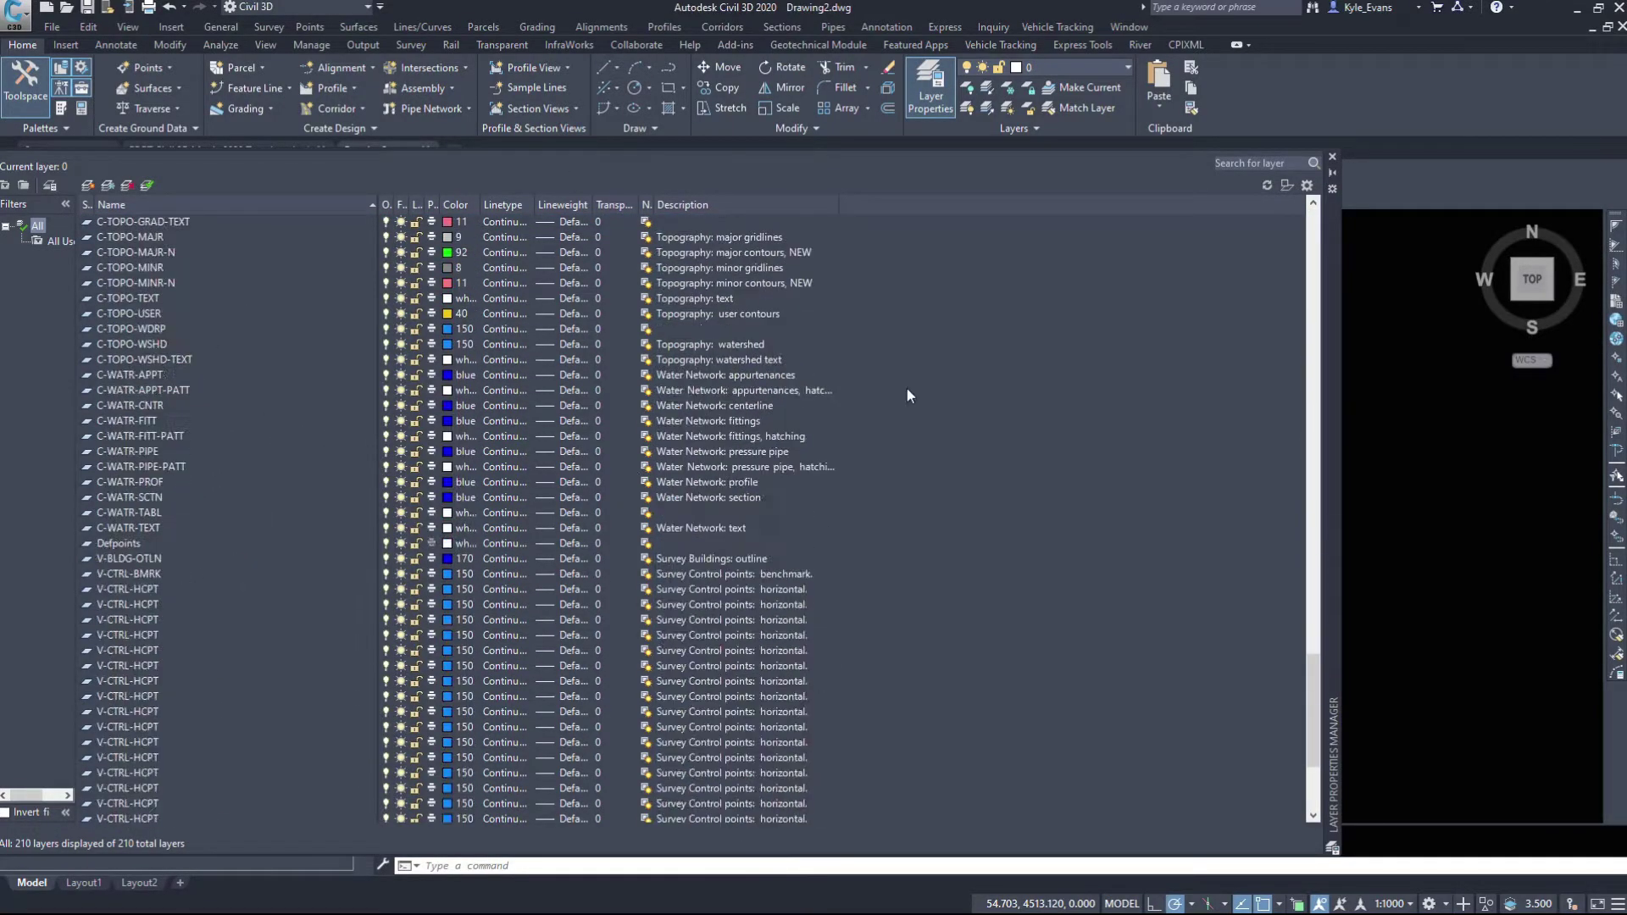
{"action": "left_click", "coordinate": [1333, 158]}
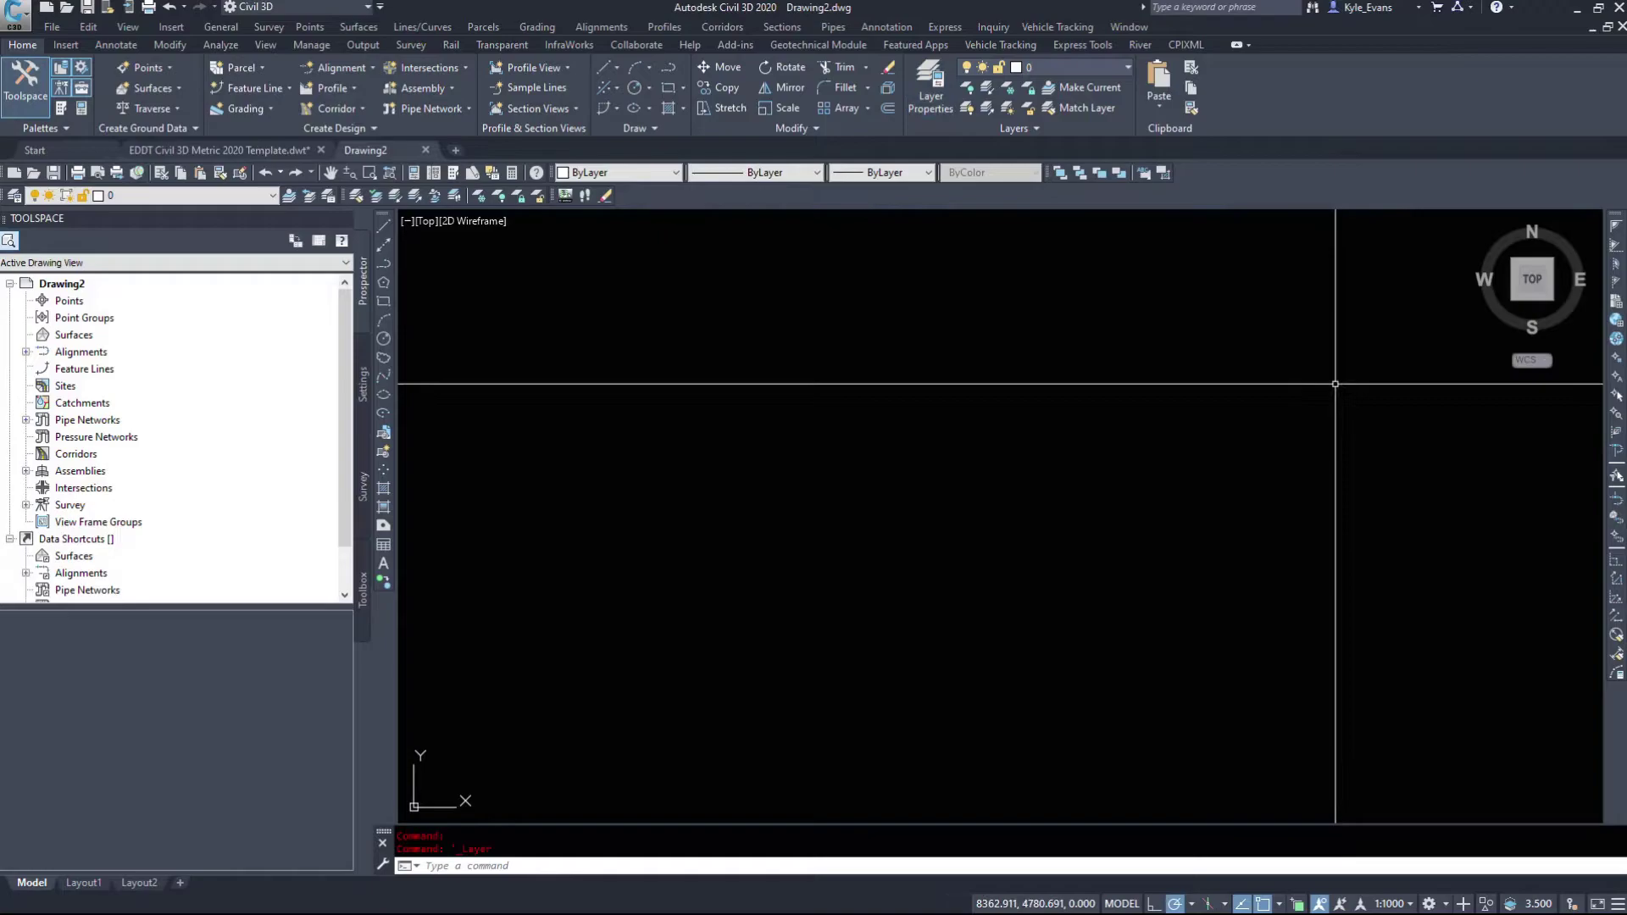
- PURGE the unused layers C-HYDR-CTCH-TEXT through C-TOPO-WDRP and all other checked unused items
{"action": "type", "text": "purge"}
{"action": "key", "text": "Return"}
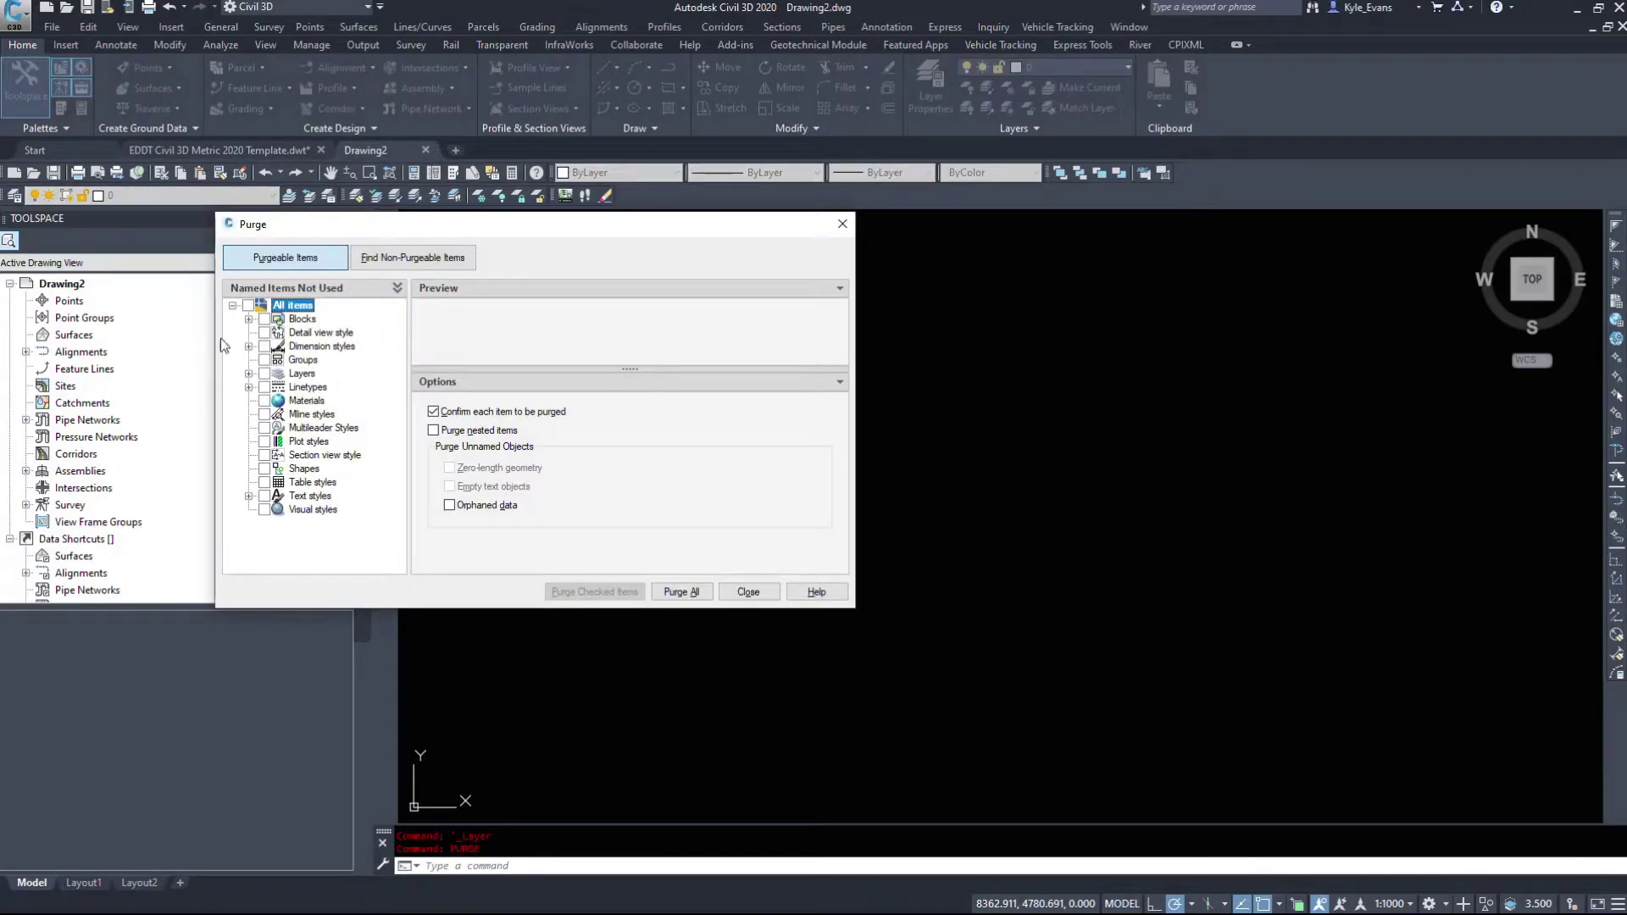
{"action": "left_click", "coordinate": [248, 374]}
{"action": "scroll", "coordinate": [337, 393], "scroll_direction": "down", "scroll_amount": 10}
{"action": "scroll", "coordinate": [338, 392], "scroll_direction": "up", "scroll_amount": 3}
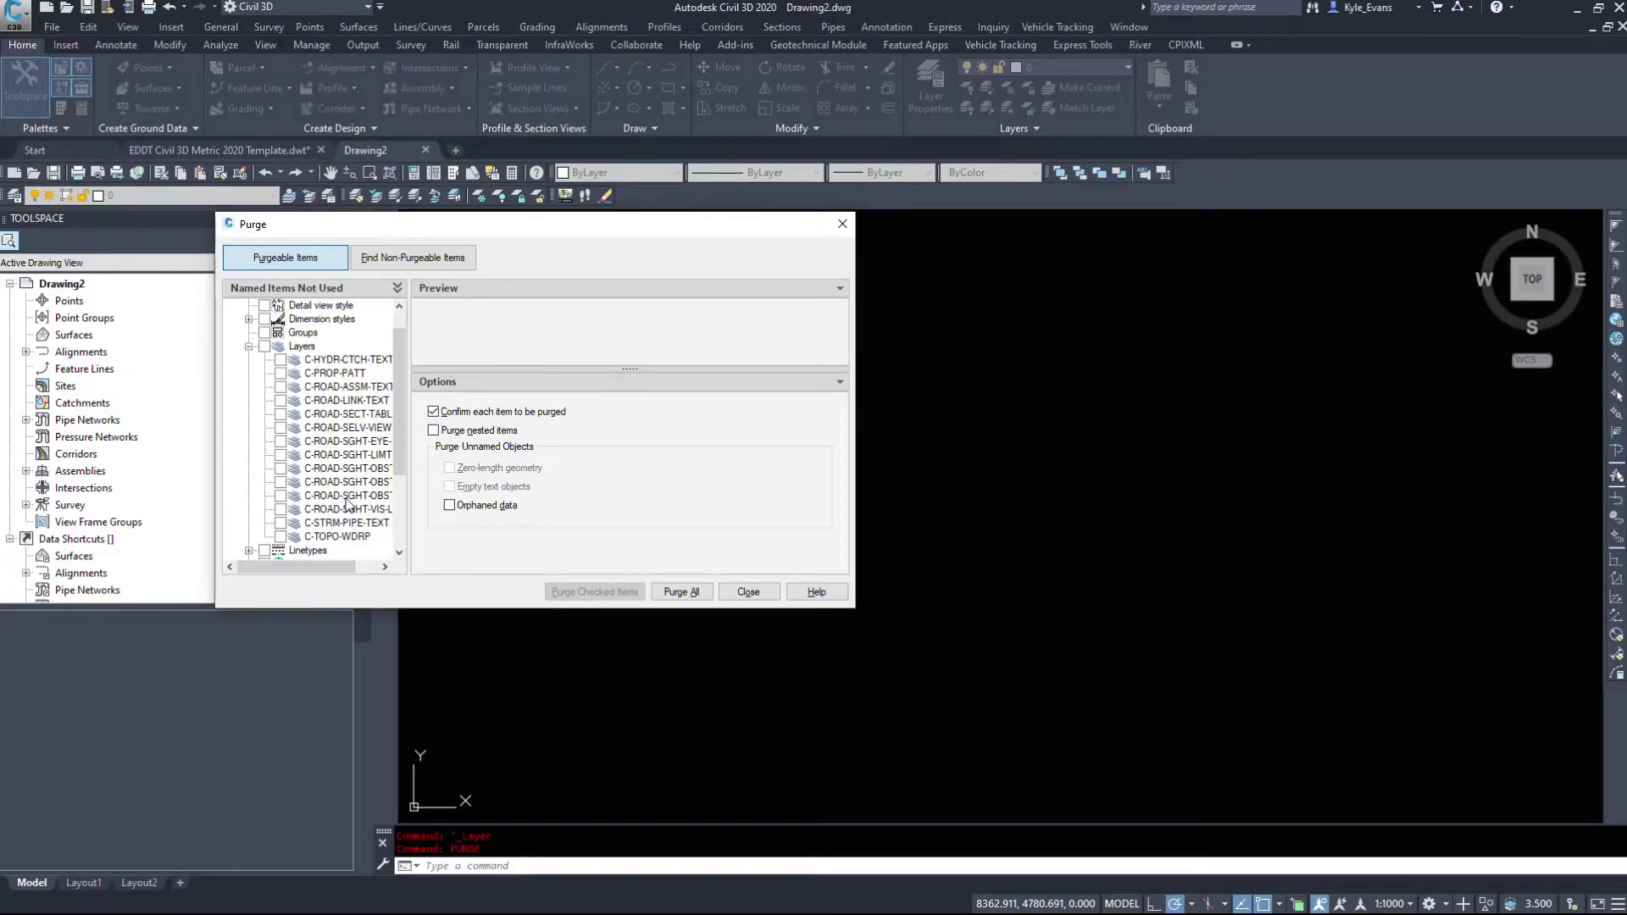
{"action": "left_click", "coordinate": [344, 536]}
{"action": "left_click", "coordinate": [338, 361], "text": "shift"}
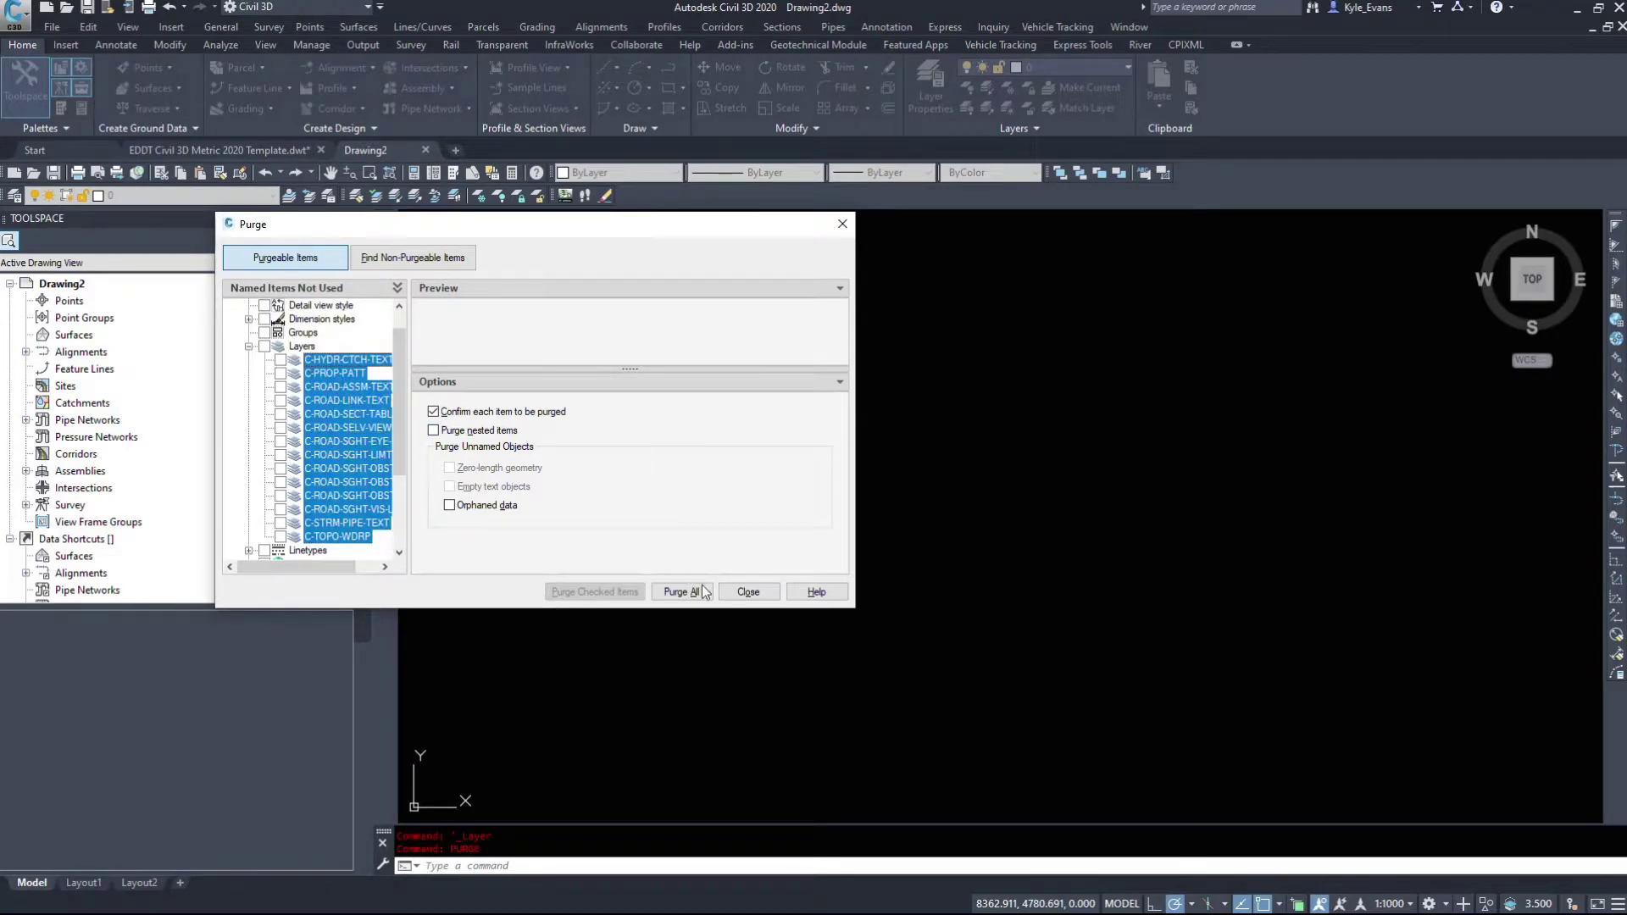
{"action": "left_click", "coordinate": [265, 347]}
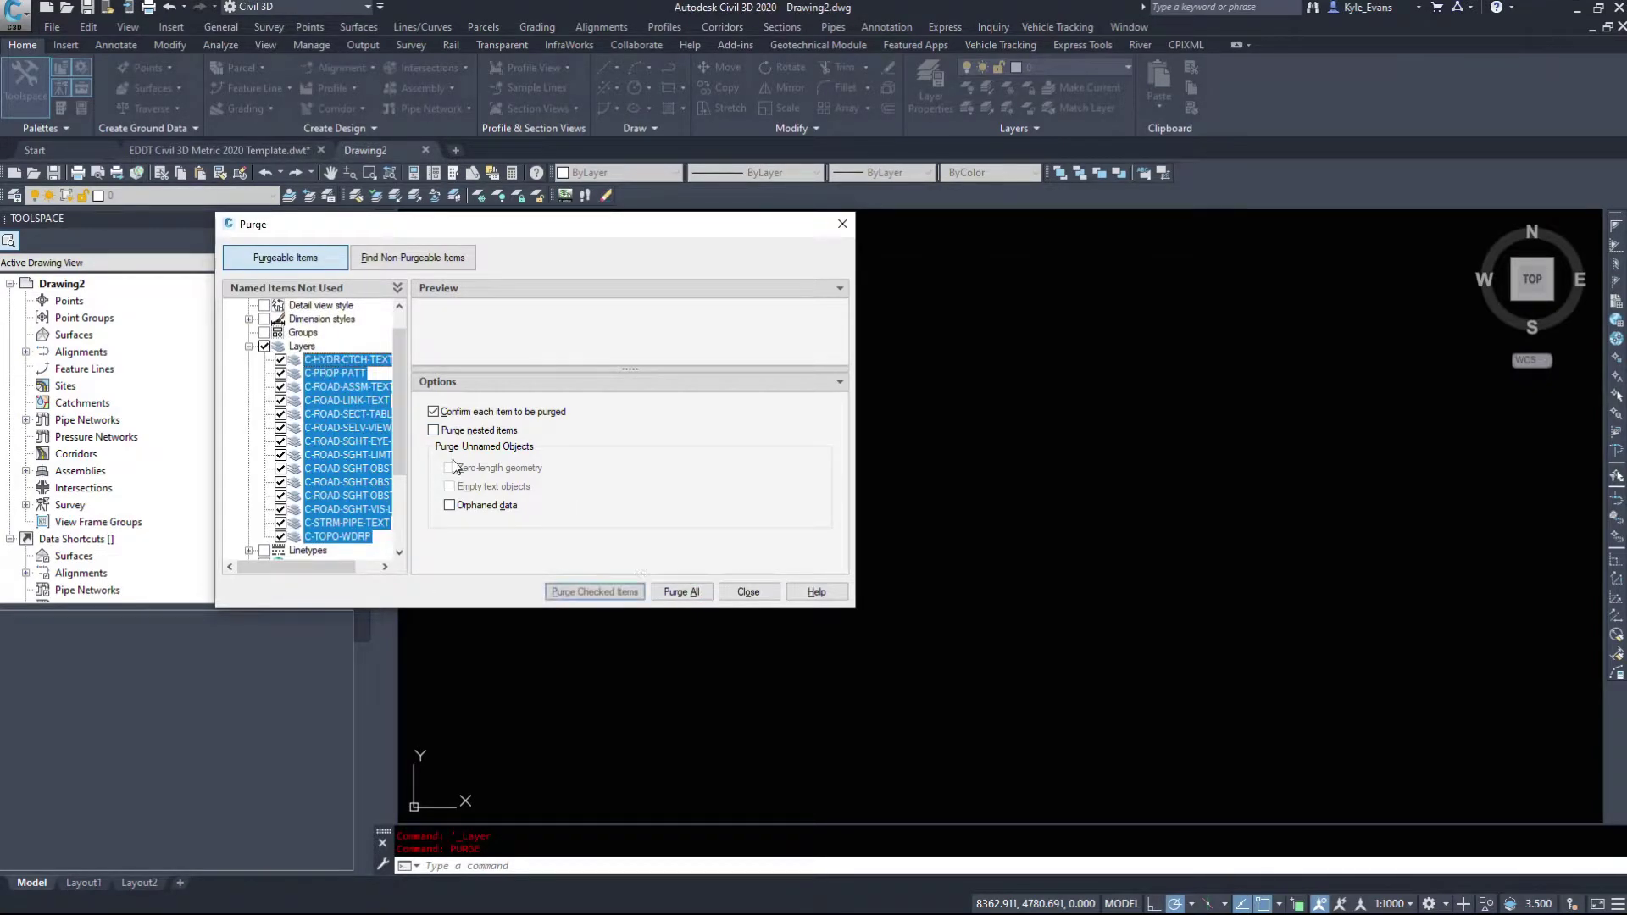
{"action": "left_click", "coordinate": [682, 592]}
{"action": "left_click", "coordinate": [768, 455]}
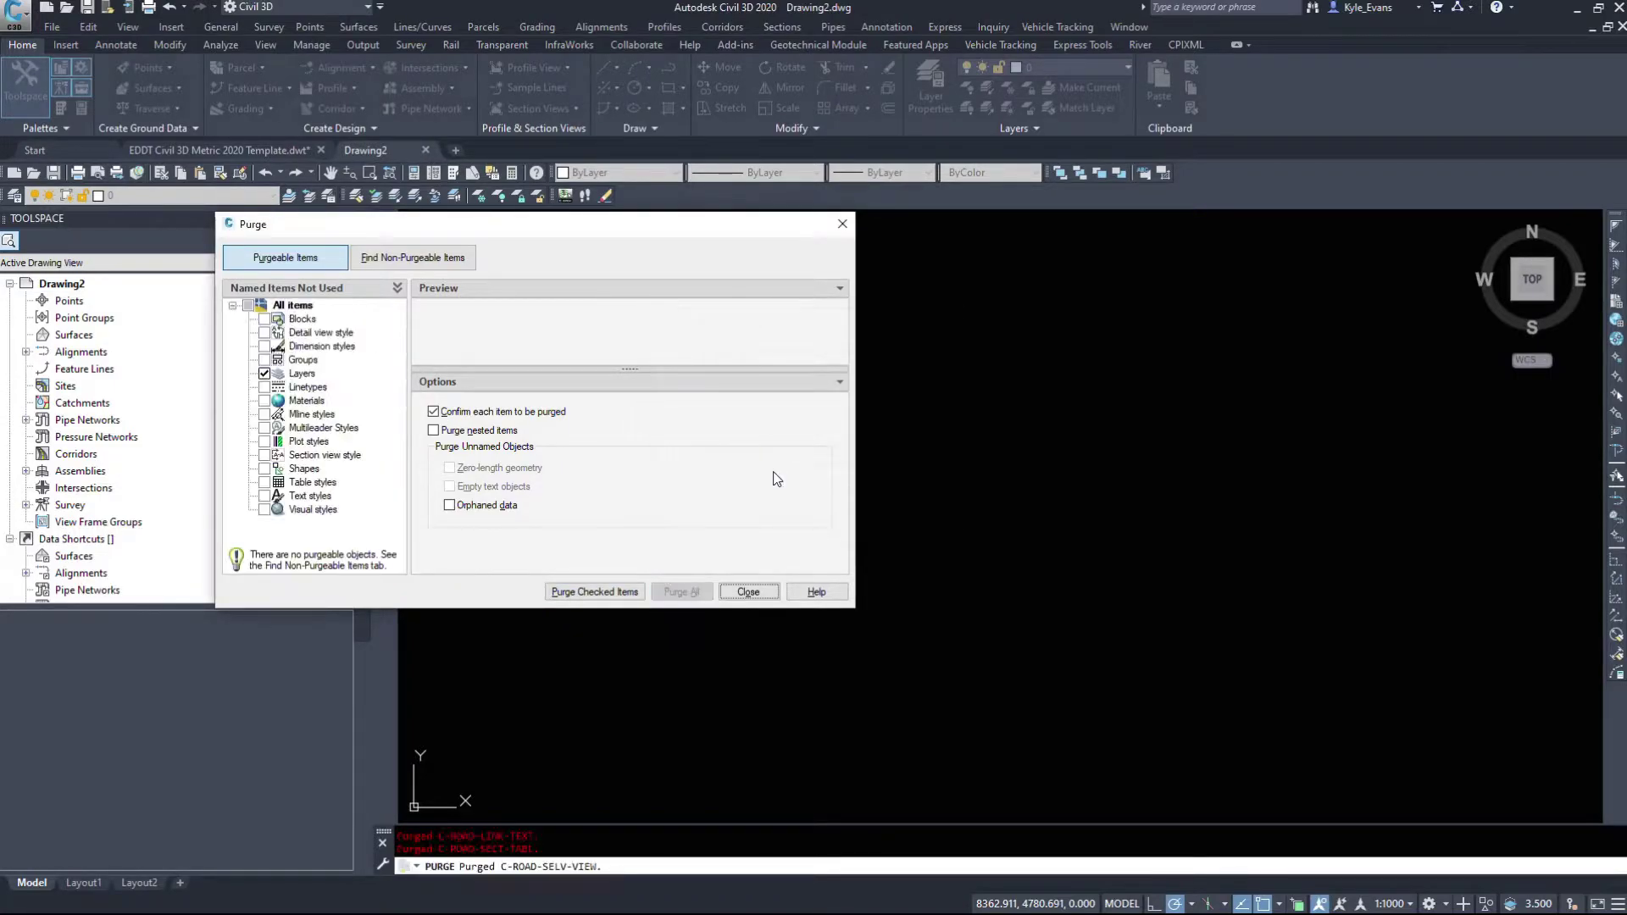
{"action": "left_click", "coordinate": [748, 591]}
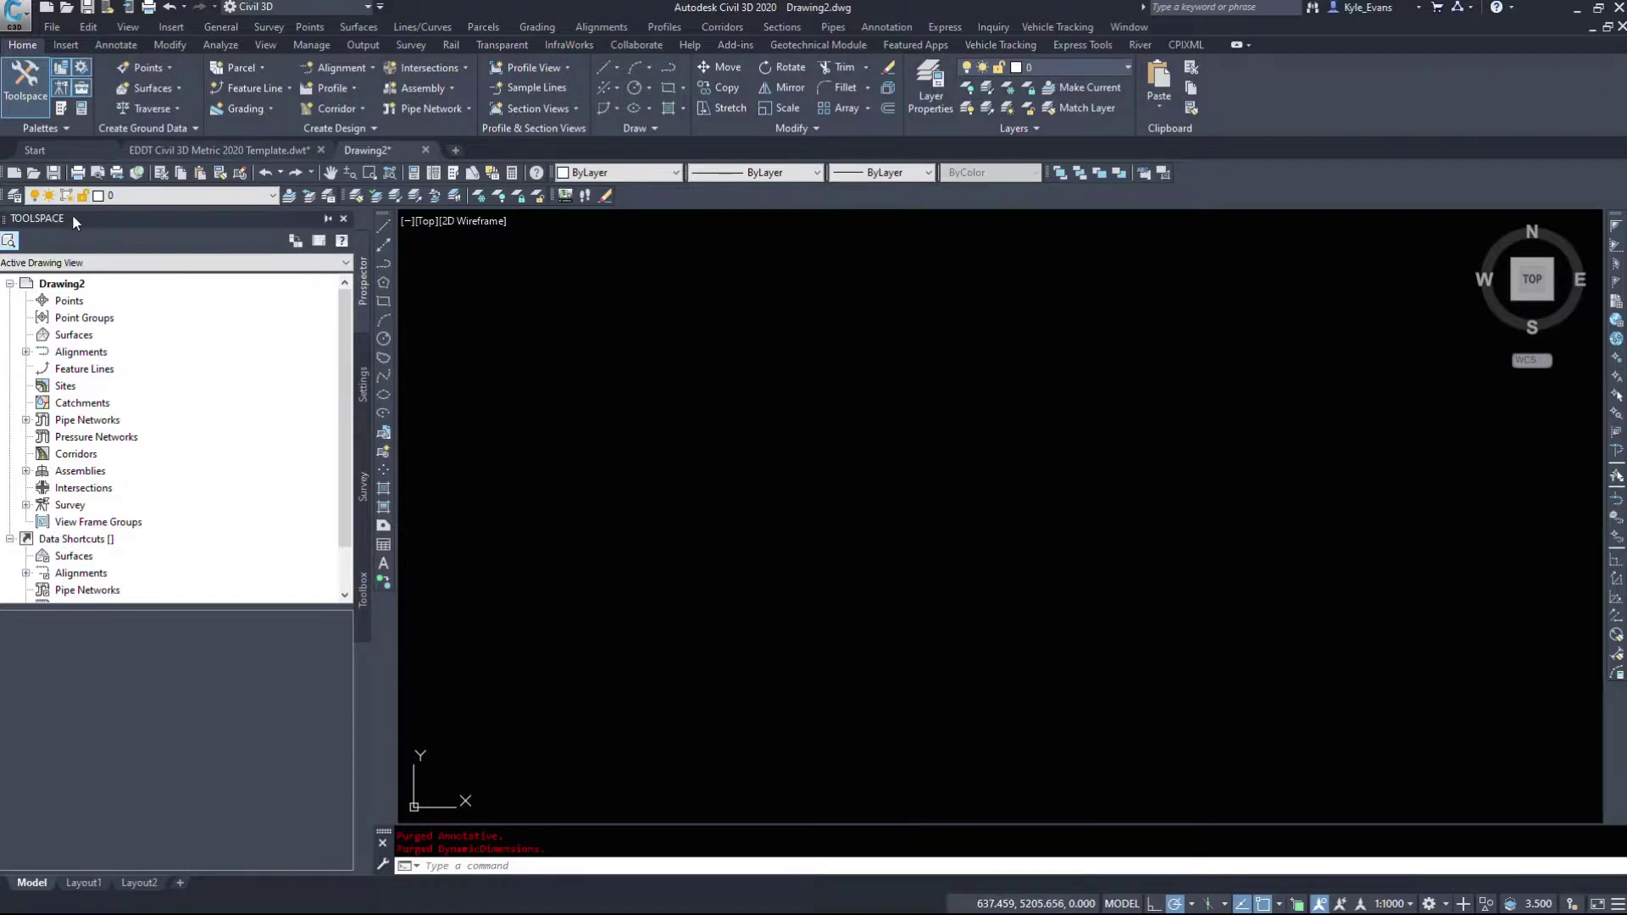
- Review the layers that remain in Drawing2 after purging
{"action": "left_click", "coordinate": [200, 193]}
{"action": "left_click", "coordinate": [288, 299]}
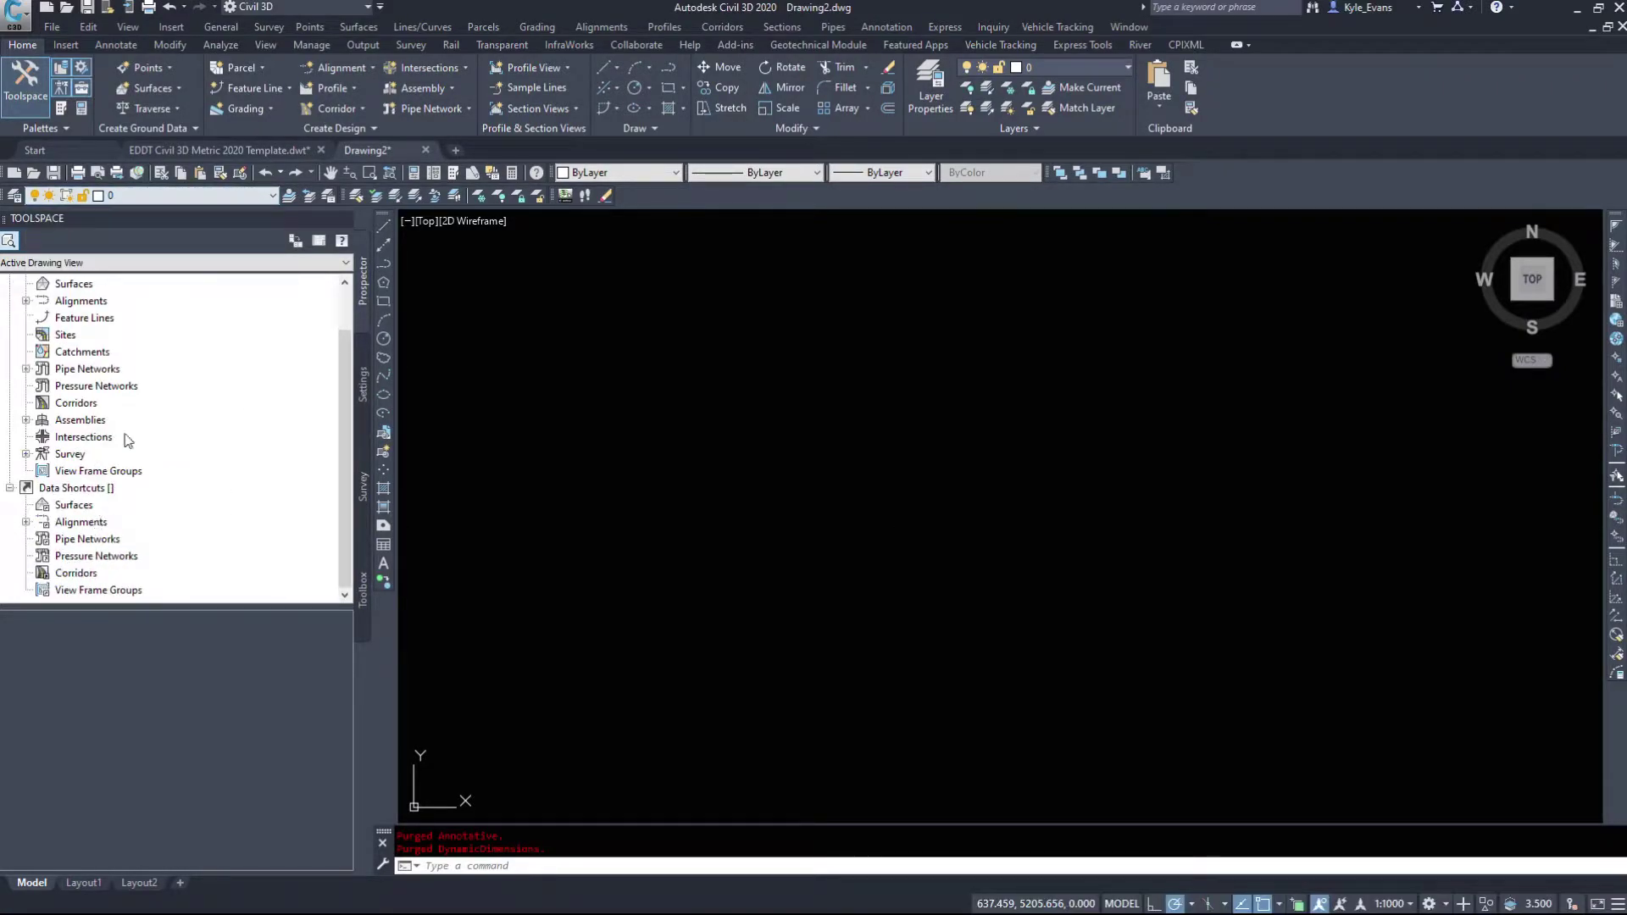
{"action": "left_click", "coordinate": [174, 196]}
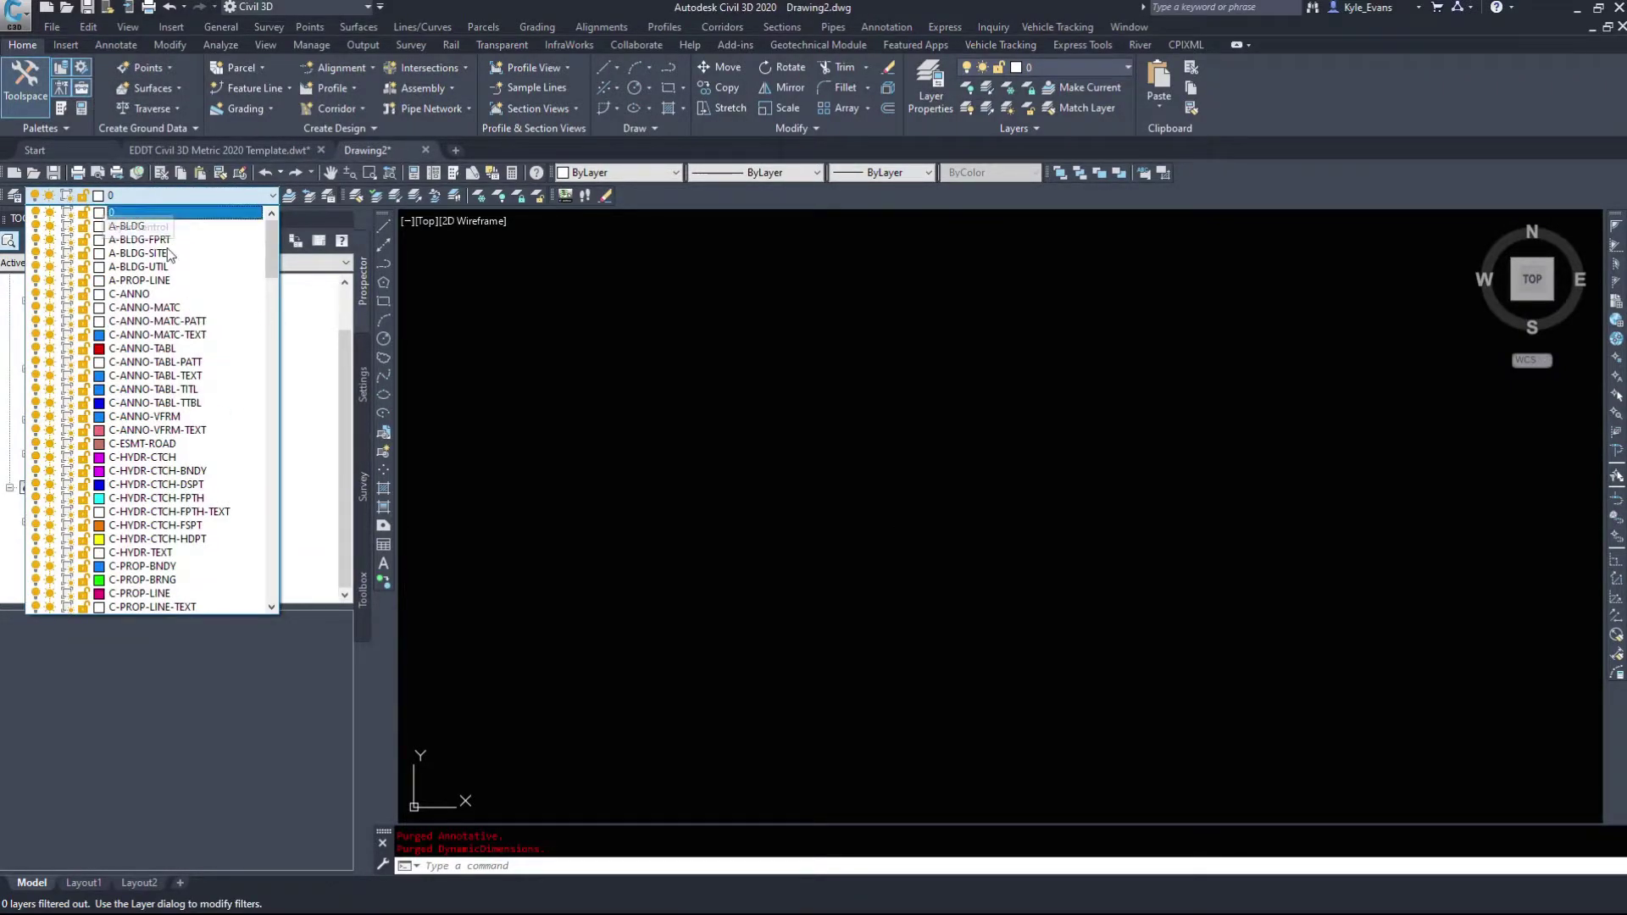
{"action": "scroll", "coordinate": [167, 480], "scroll_direction": "down", "scroll_amount": 15}
{"action": "scroll", "coordinate": [167, 480], "scroll_direction": "down", "scroll_amount": 15}
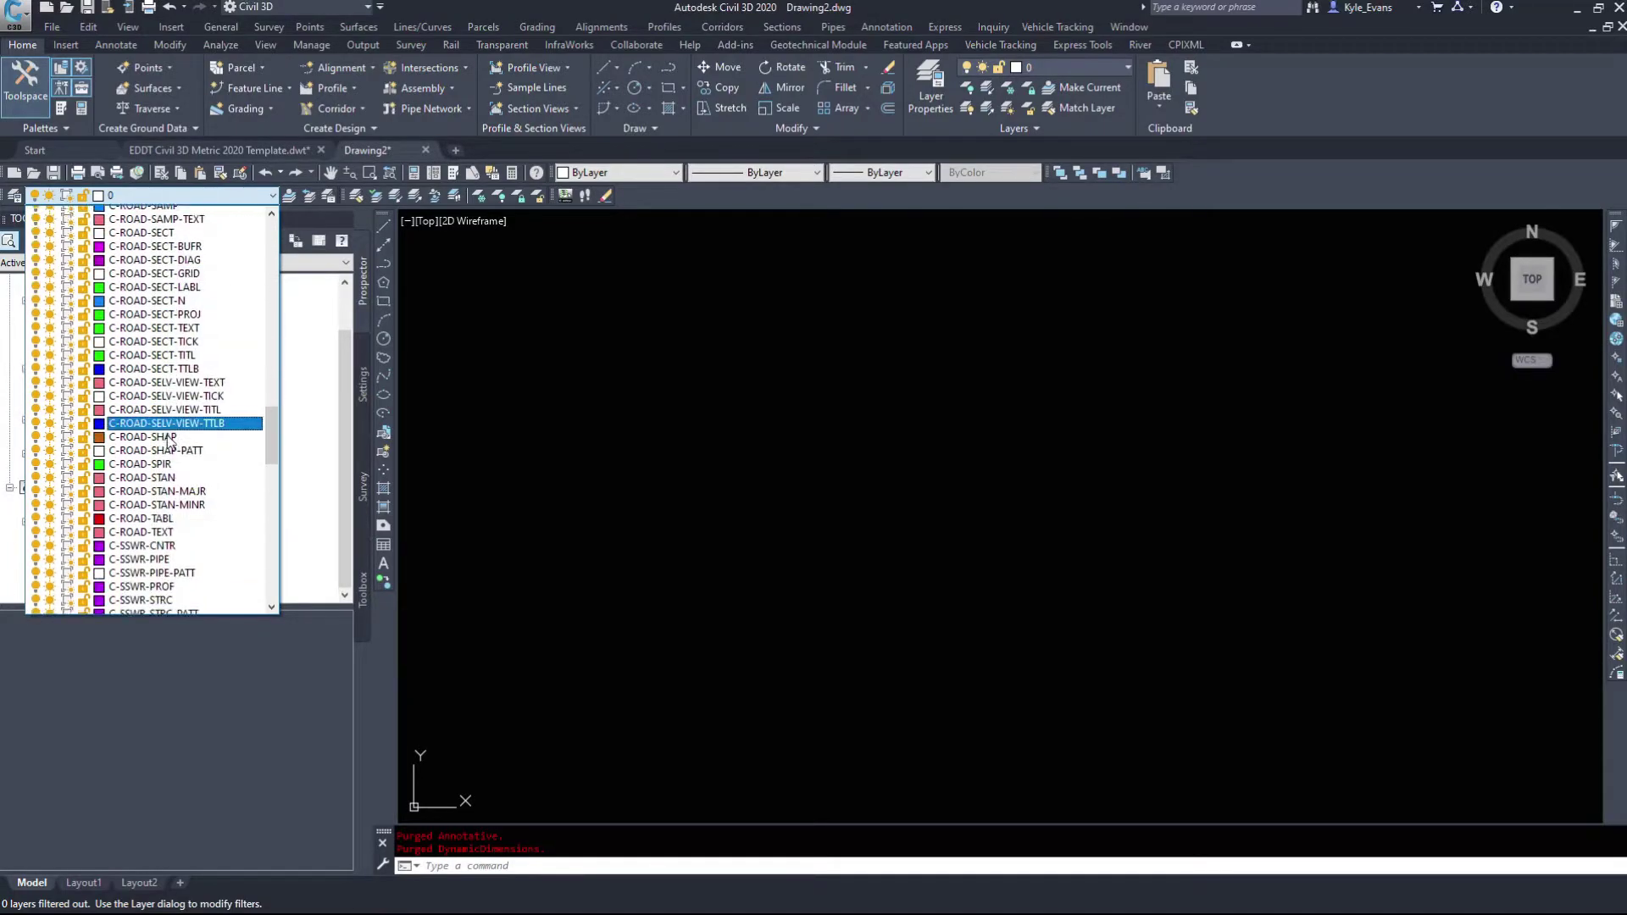
{"action": "left_click", "coordinate": [861, 243]}
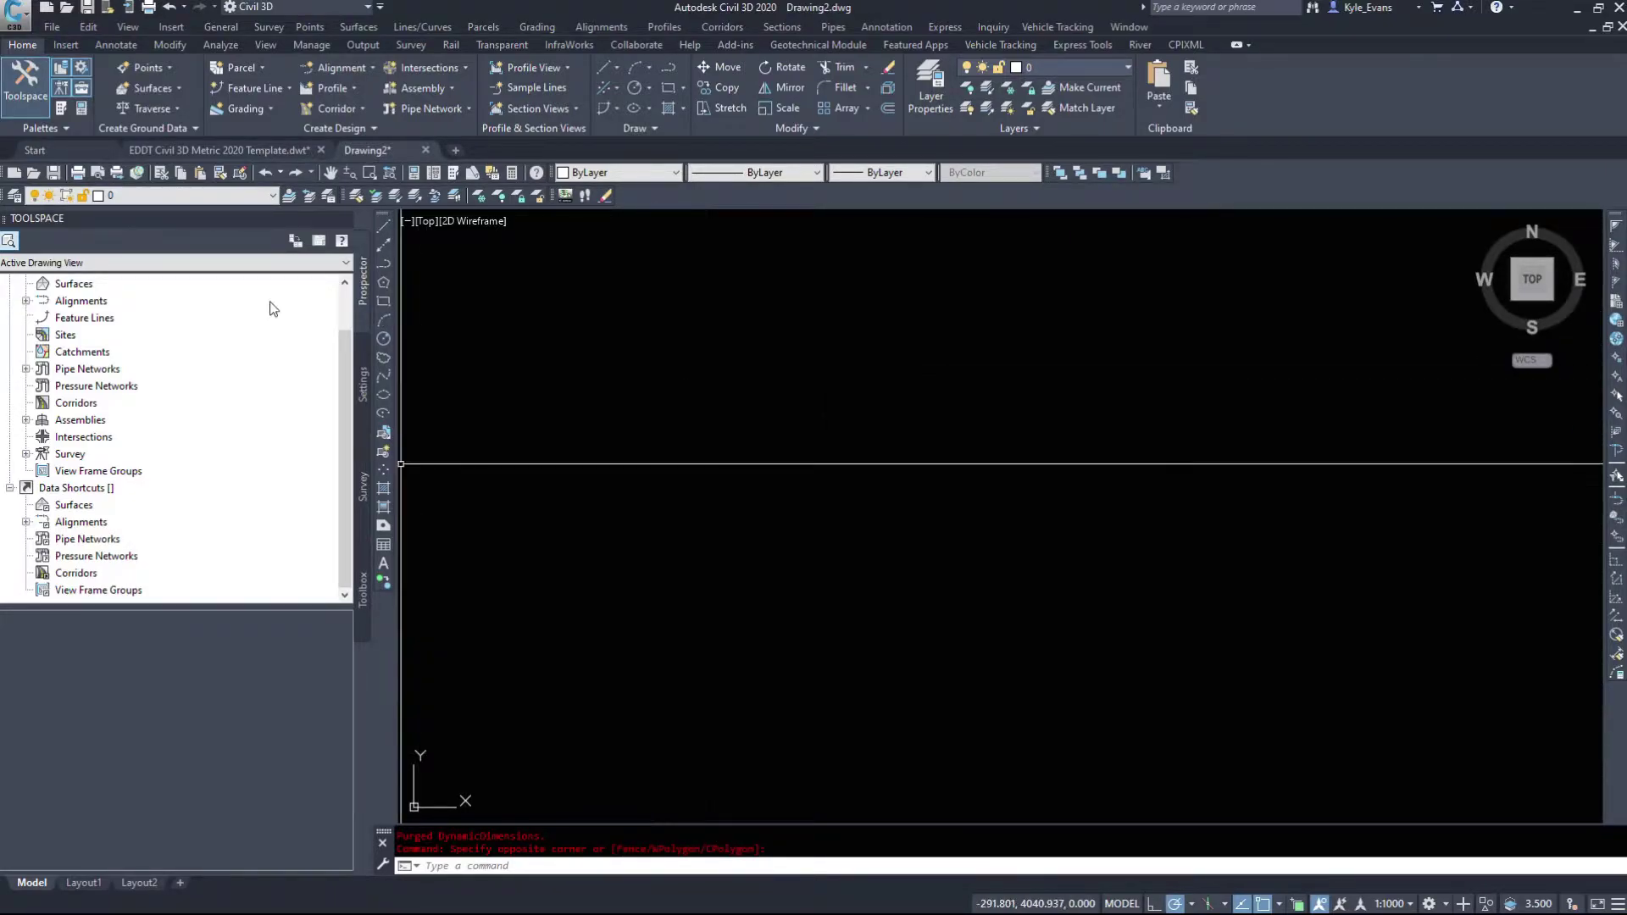
- Open Drawing2's Drawing Settings, check Units and Zone, and view the Object Layers defaults
{"action": "left_click", "coordinate": [15, 13]}
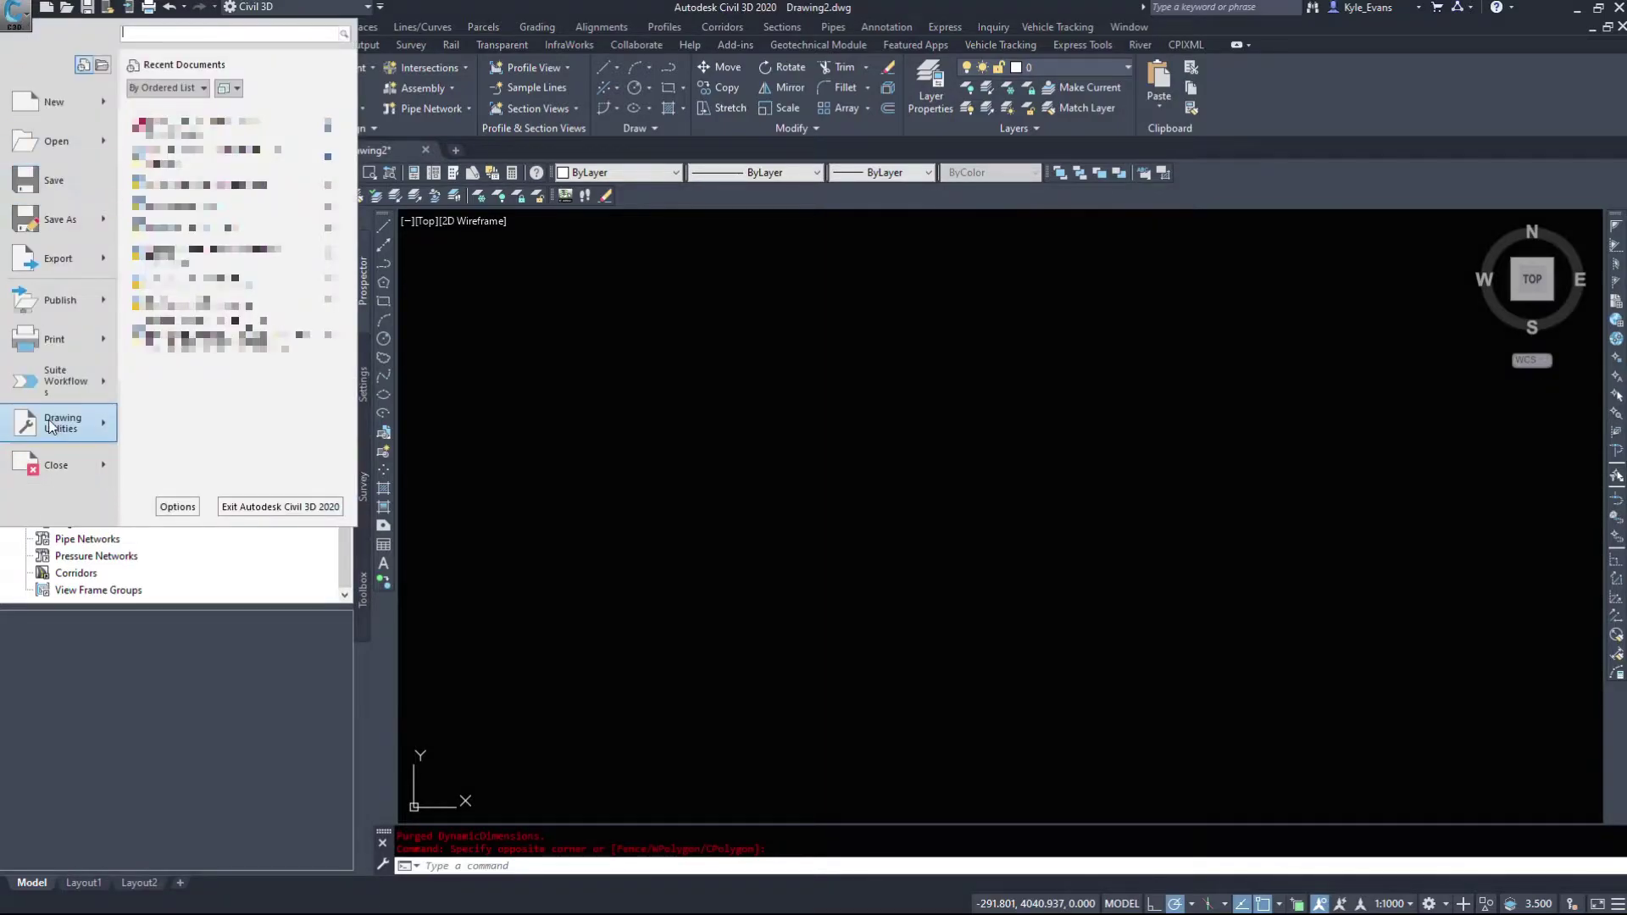
{"action": "mouse_move", "coordinate": [68, 422]}
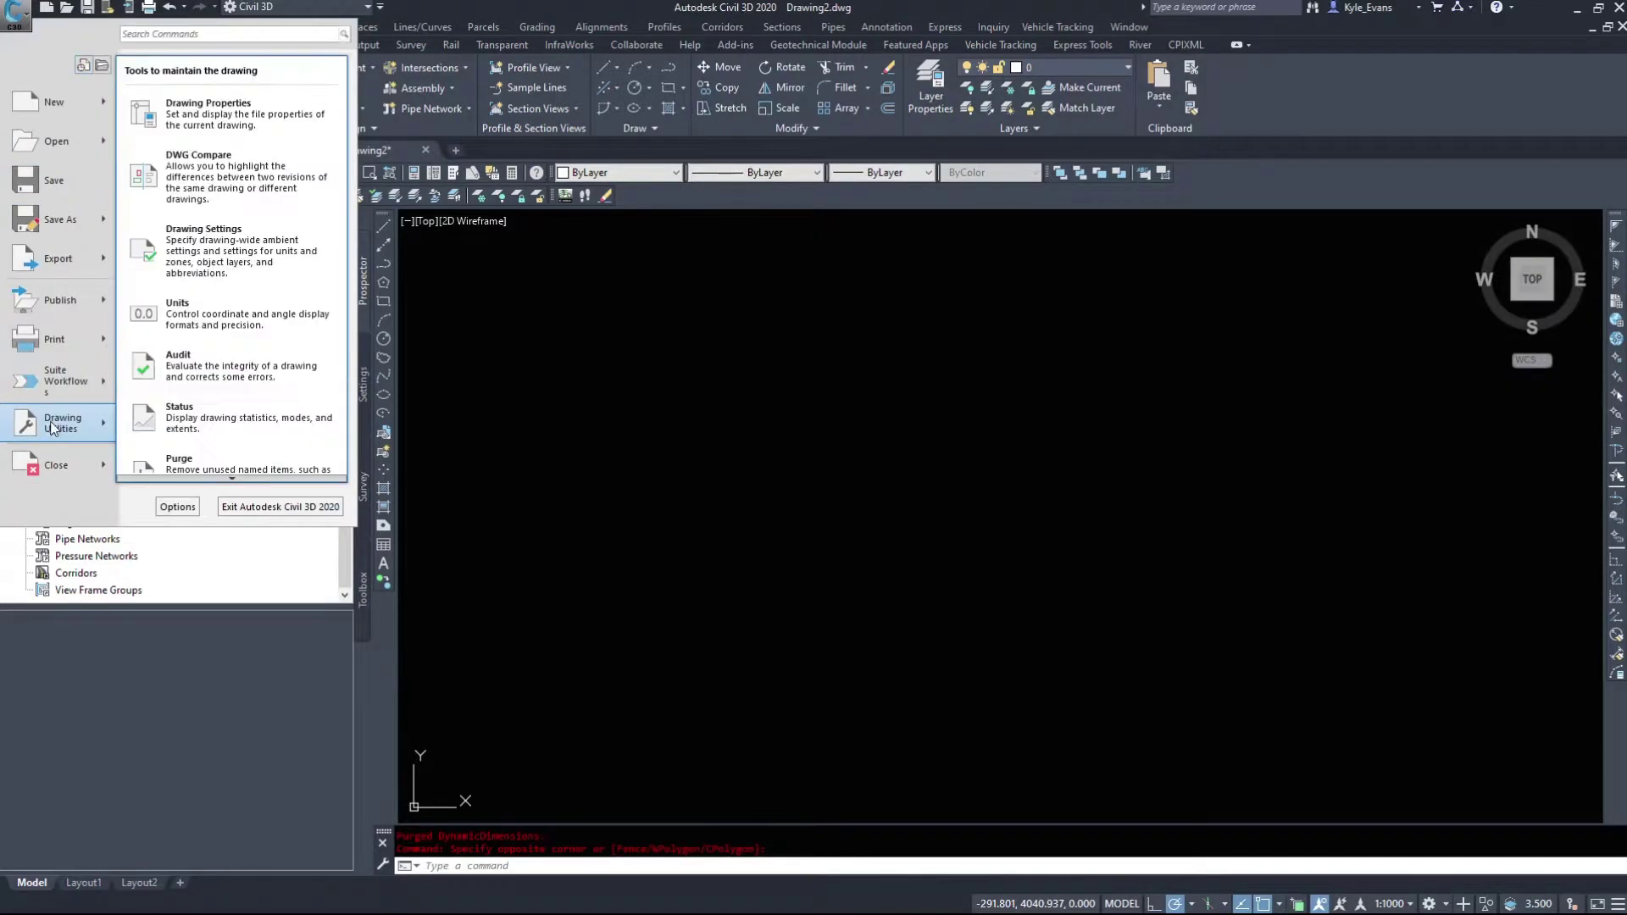
{"action": "left_click", "coordinate": [215, 252]}
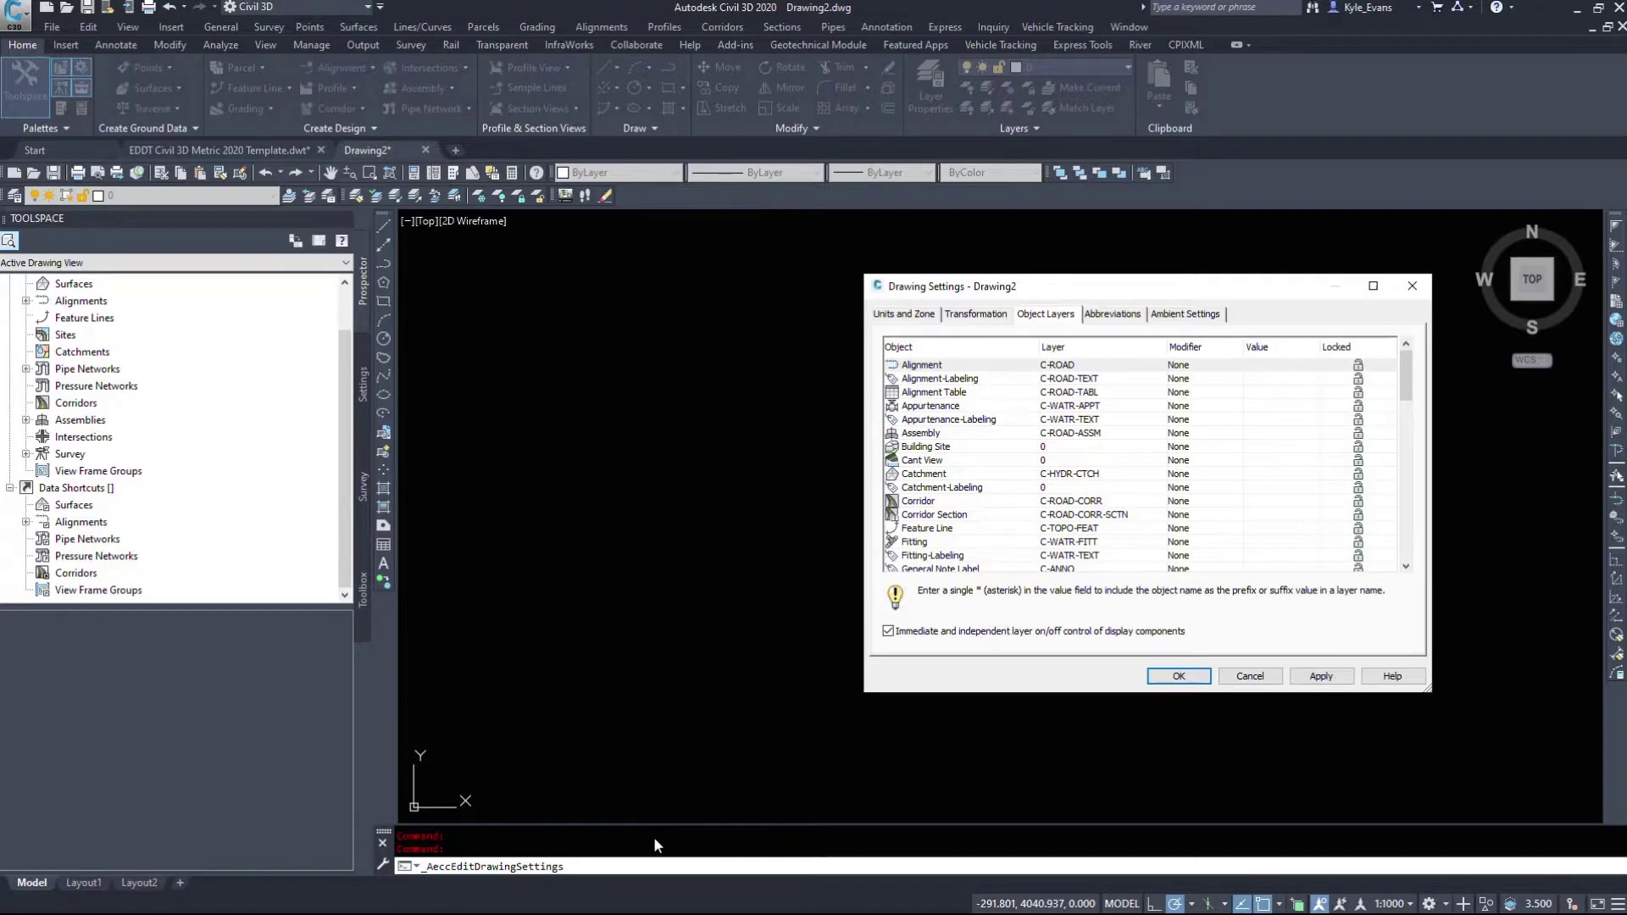
{"action": "left_click", "coordinate": [922, 316]}
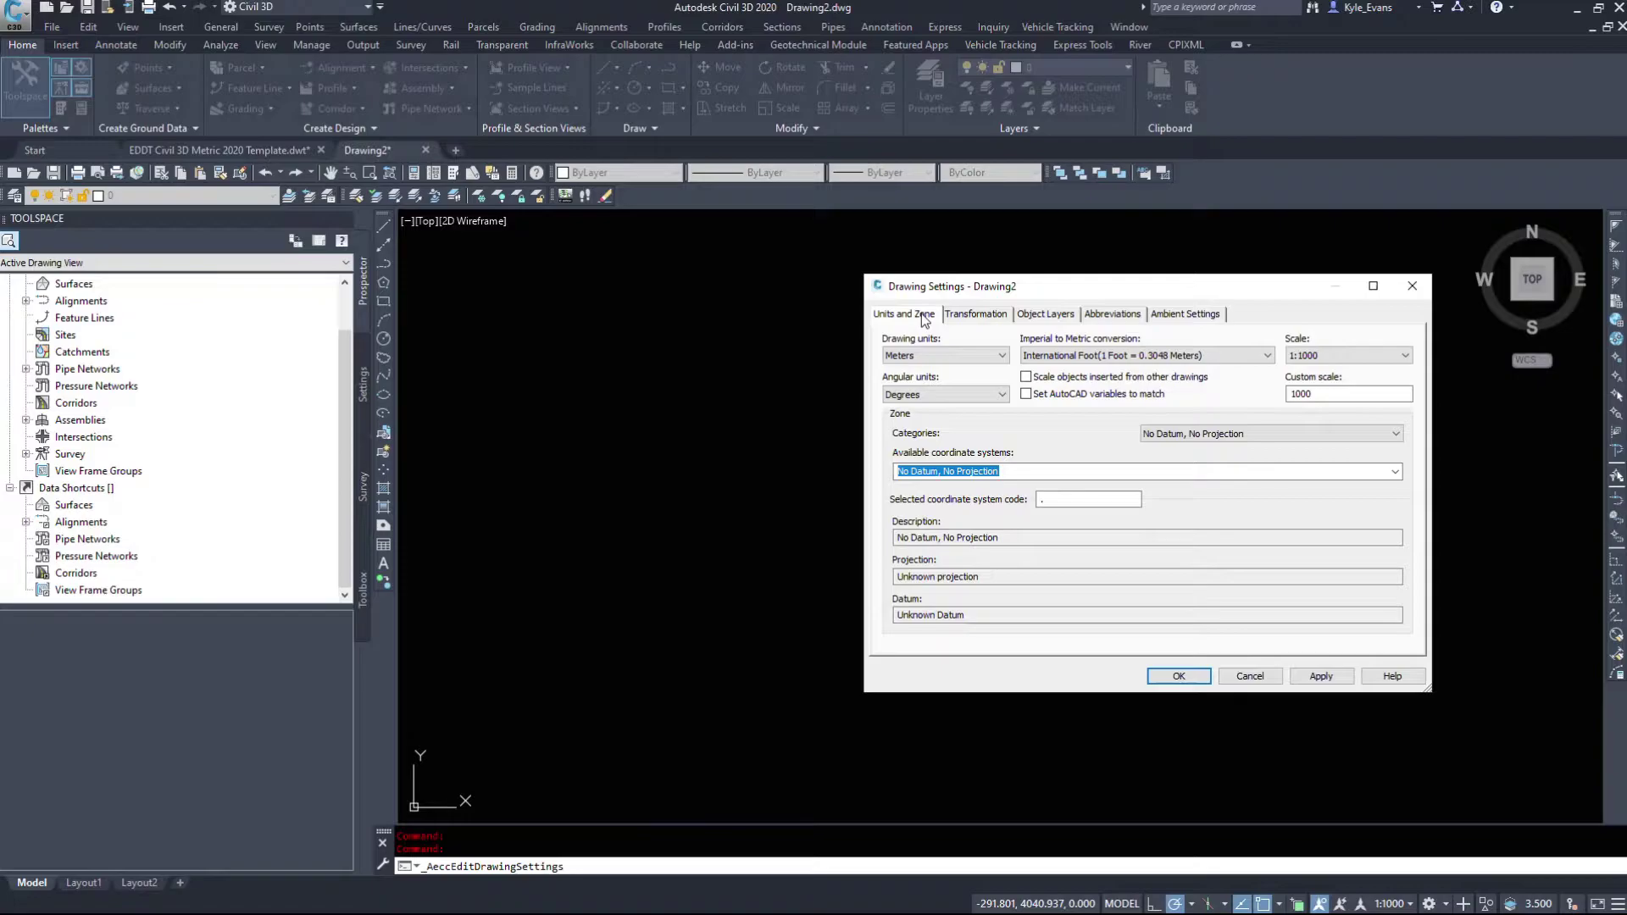
{"action": "left_click", "coordinate": [1098, 317]}
{"action": "left_click", "coordinate": [1071, 320]}
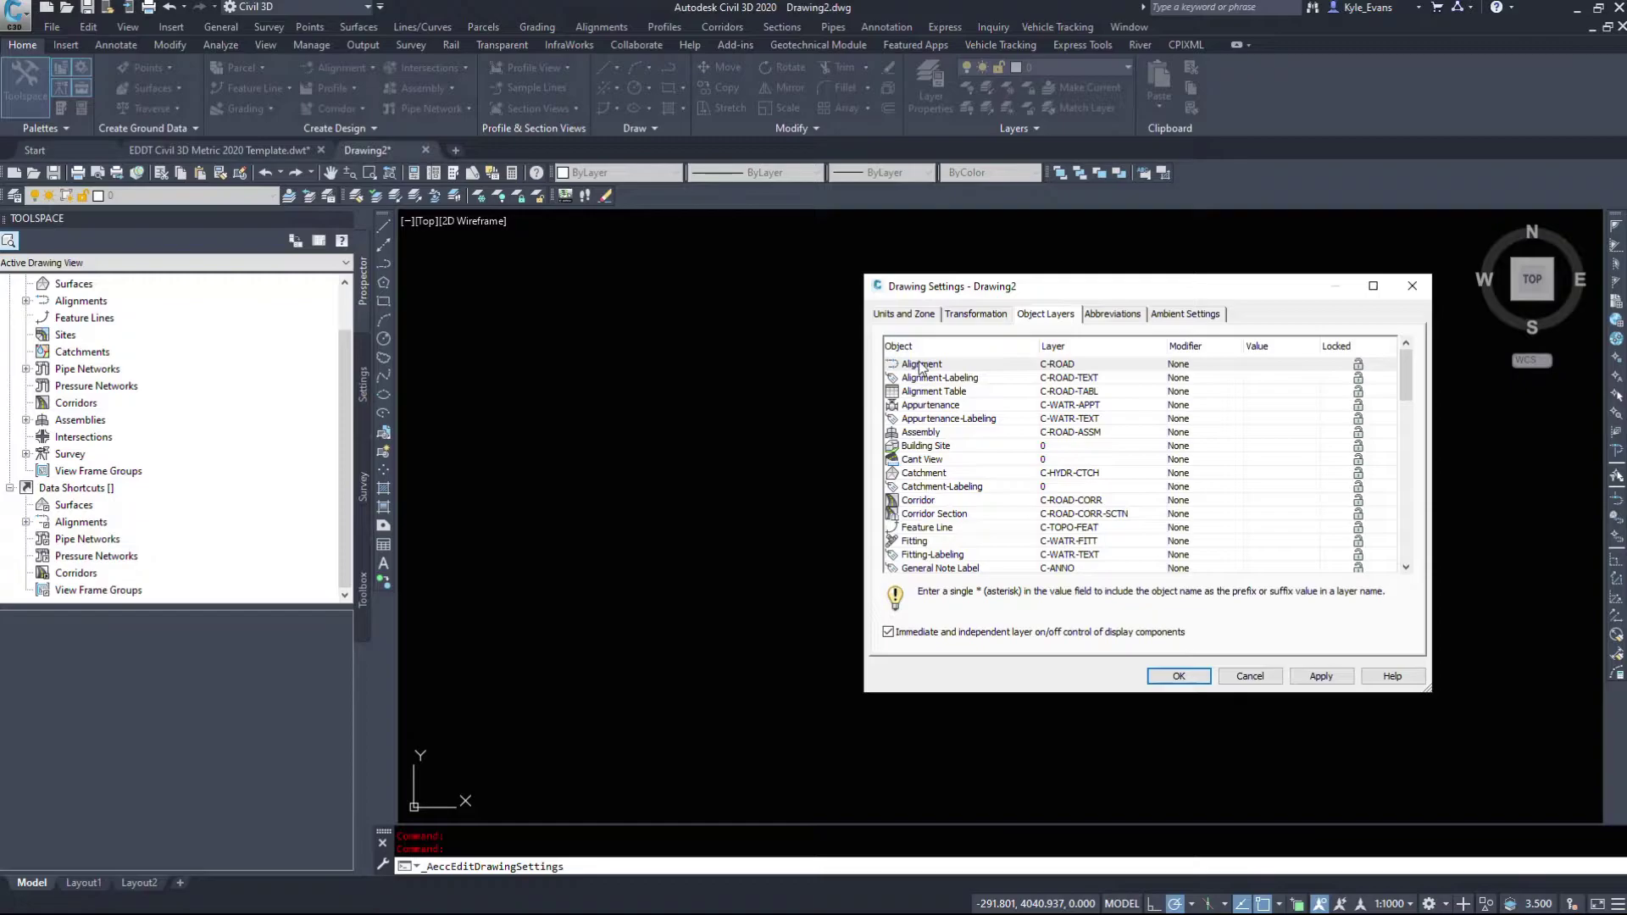
{"action": "left_click", "coordinate": [1086, 365]}
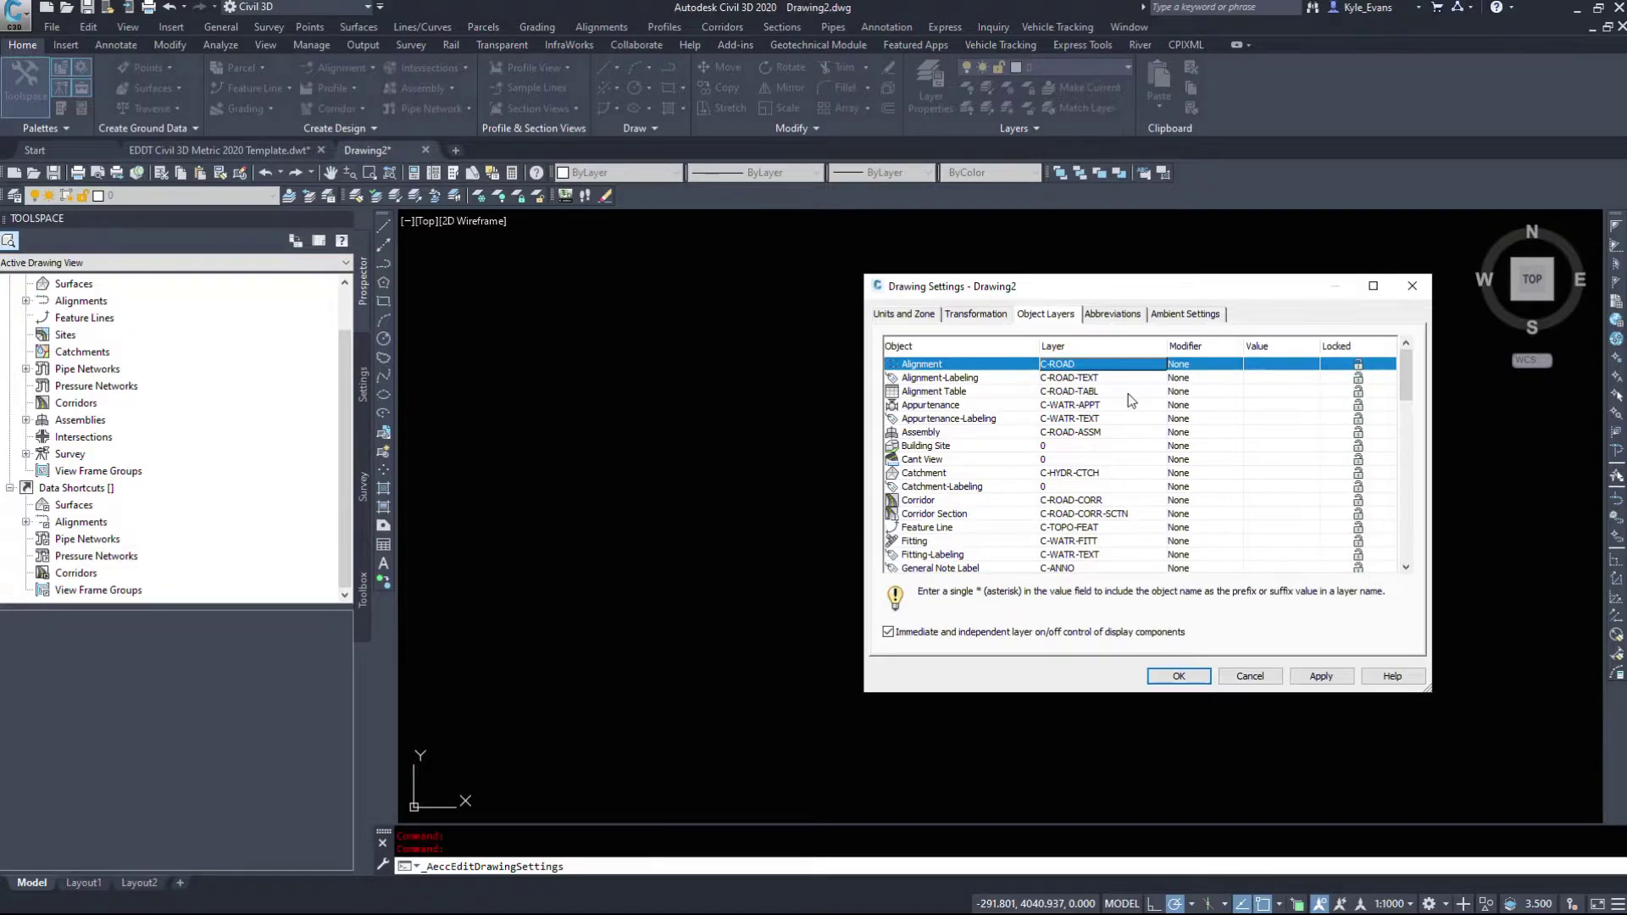
{"action": "left_click", "coordinate": [946, 379]}
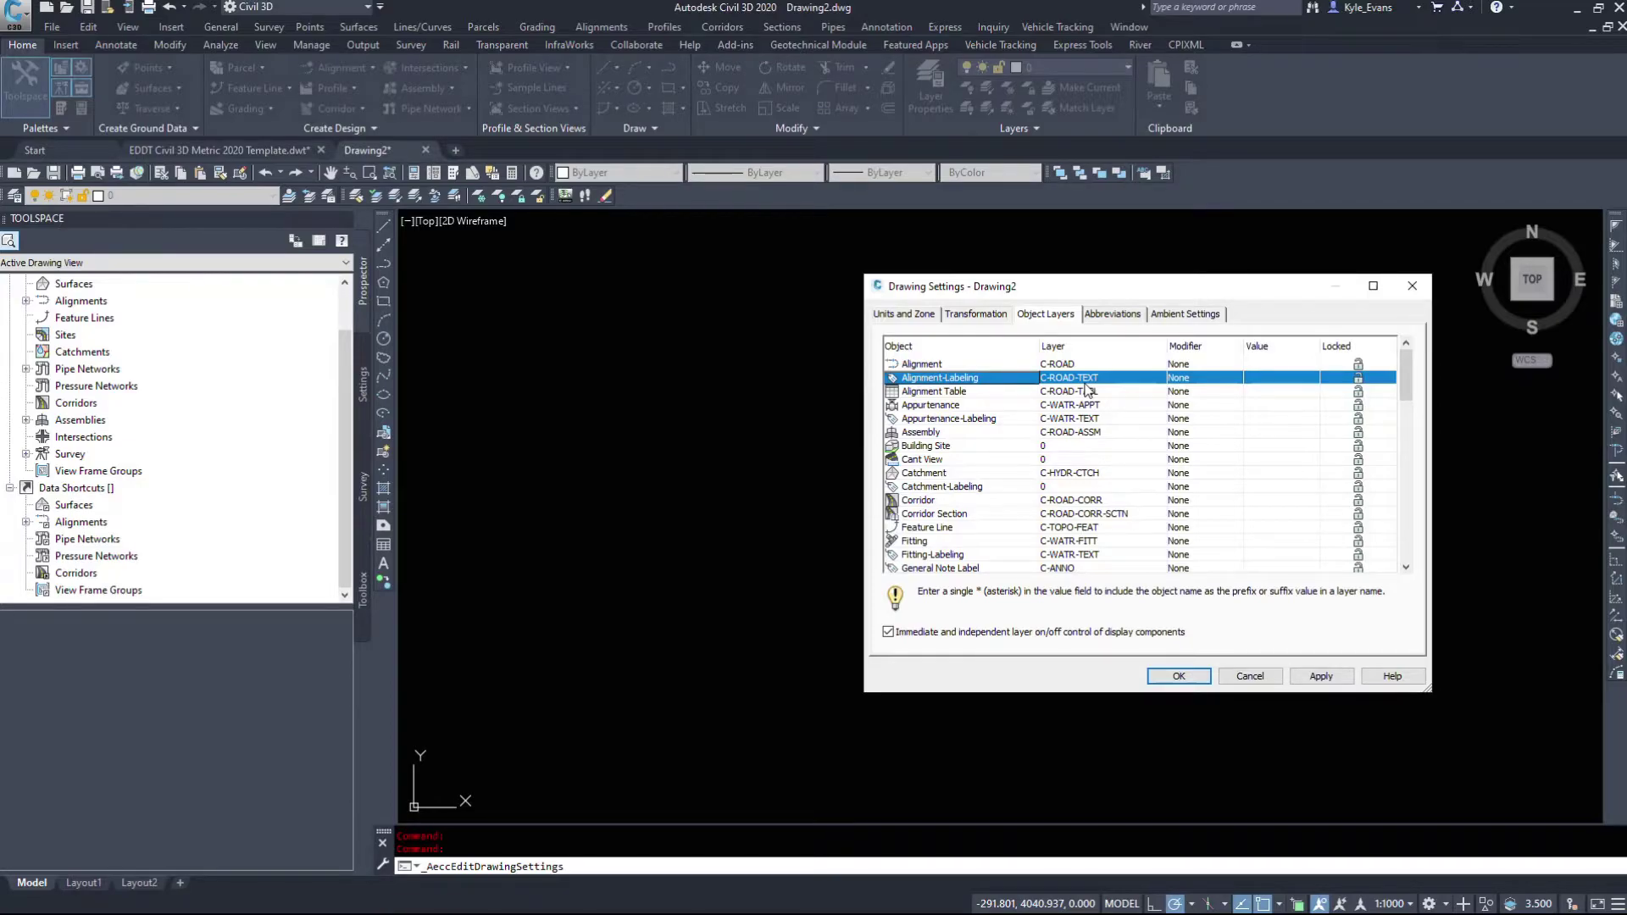
{"action": "scroll", "coordinate": [1105, 445], "scroll_direction": "down", "scroll_amount": 4}
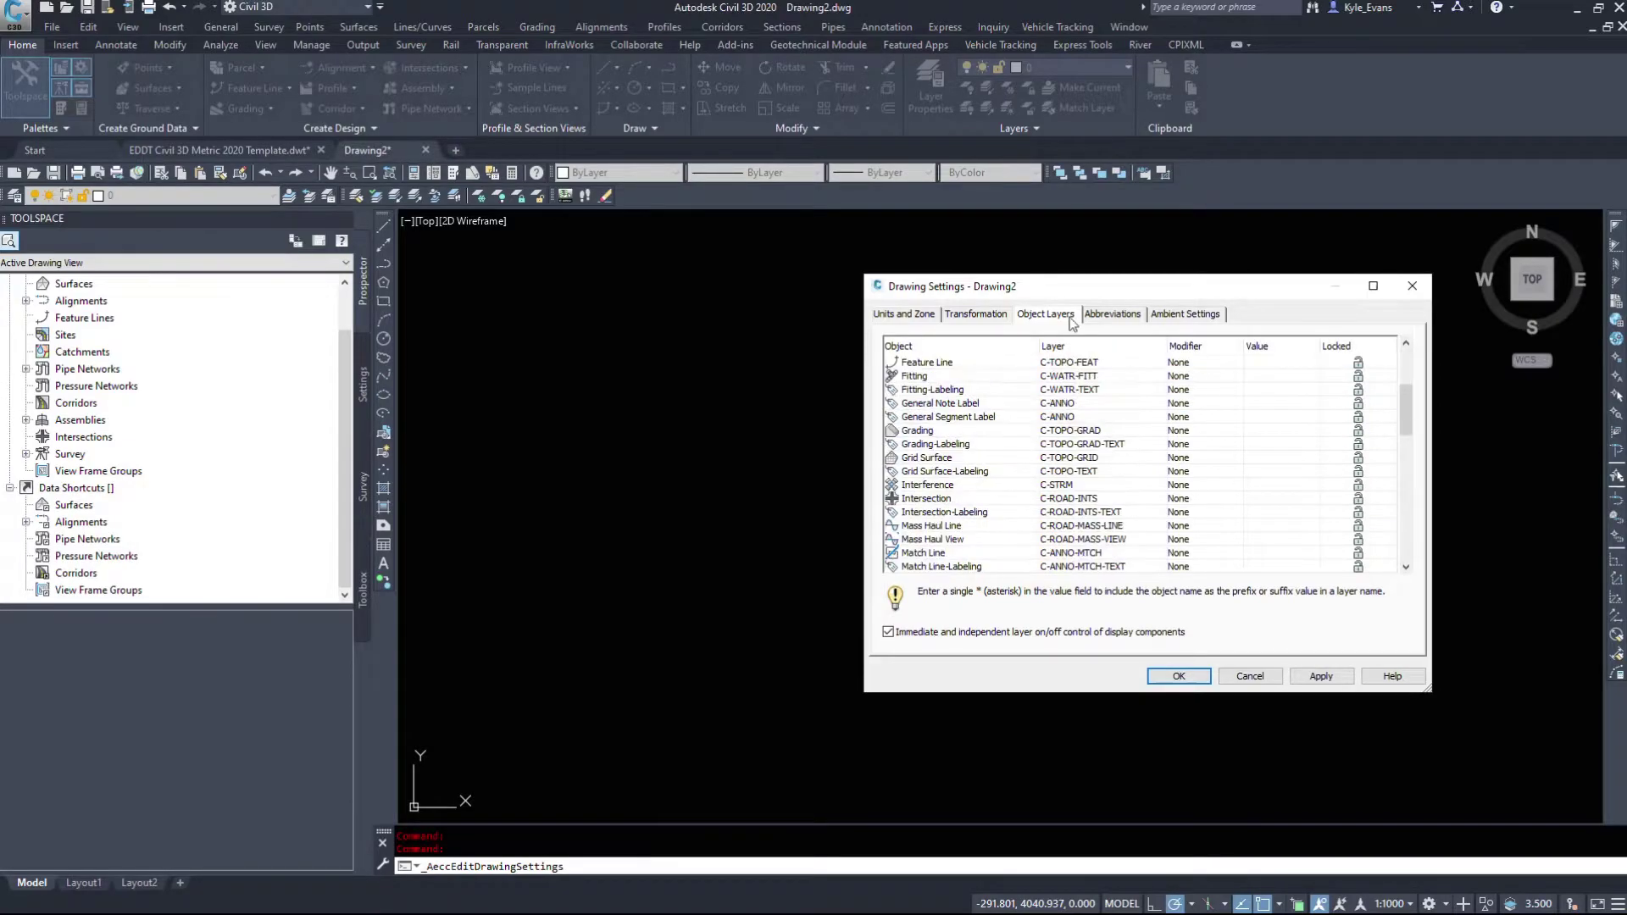
{"action": "left_click", "coordinate": [1089, 432]}
{"action": "scroll", "coordinate": [1144, 470], "scroll_direction": "down", "scroll_amount": 3}
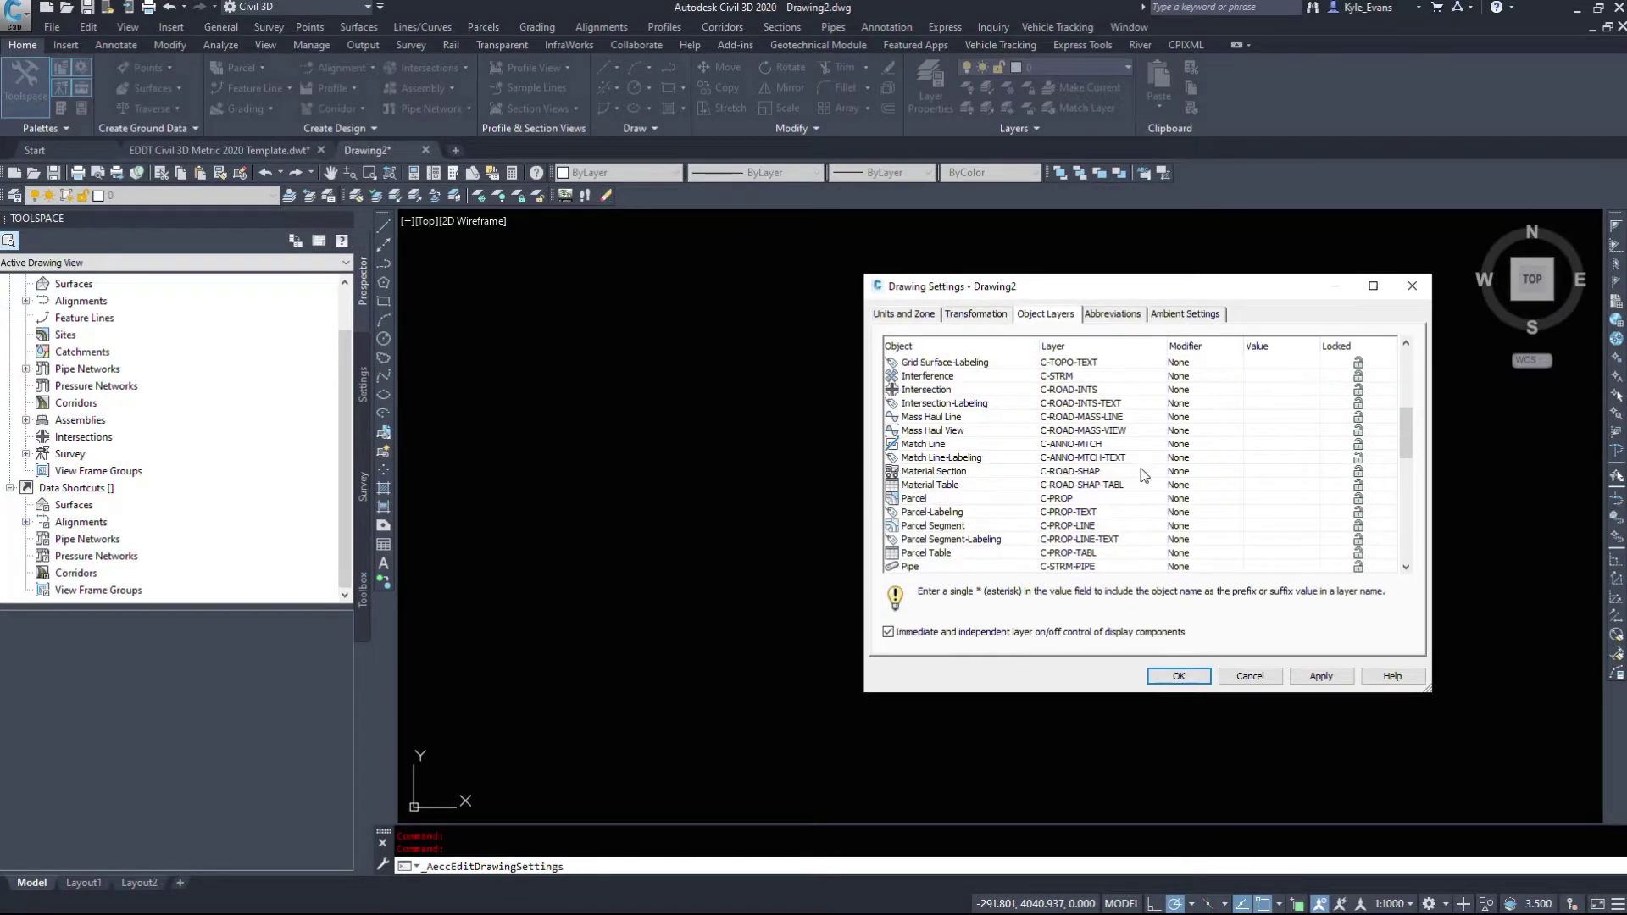
{"action": "left_click", "coordinate": [1088, 500]}
{"action": "scroll", "coordinate": [1191, 519], "scroll_direction": "down", "scroll_amount": 2}
{"action": "left_click", "coordinate": [1085, 513]}
{"action": "scroll", "coordinate": [1229, 545], "scroll_direction": "down", "scroll_amount": 2}
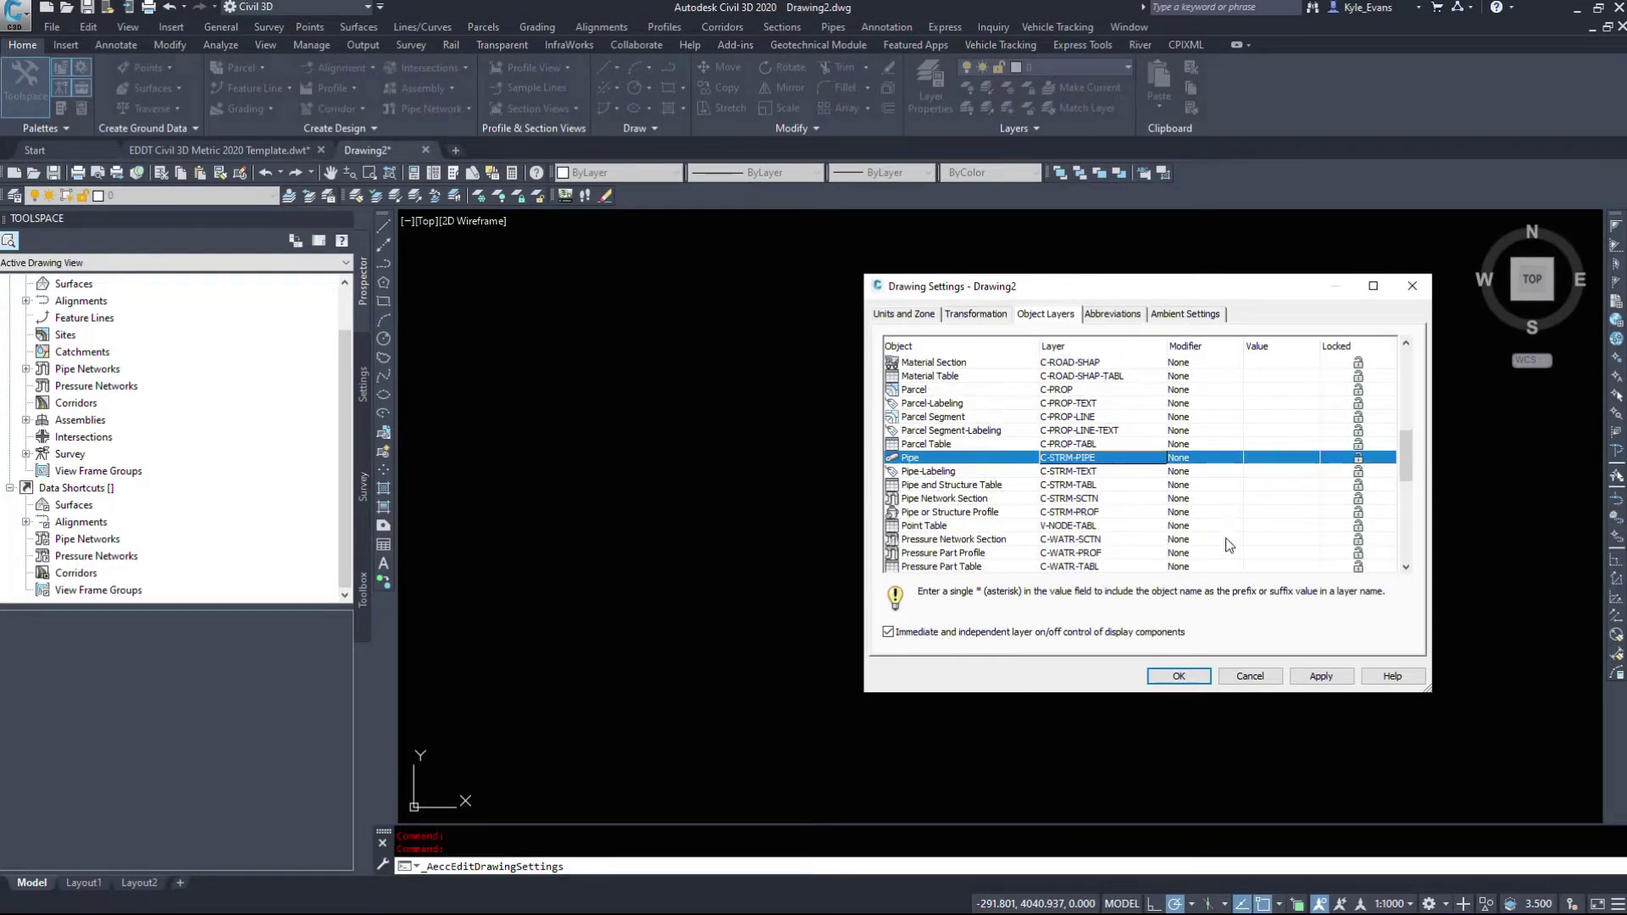
{"action": "left_click", "coordinate": [1063, 539]}
{"action": "scroll", "coordinate": [1127, 505], "scroll_direction": "down", "scroll_amount": 2}
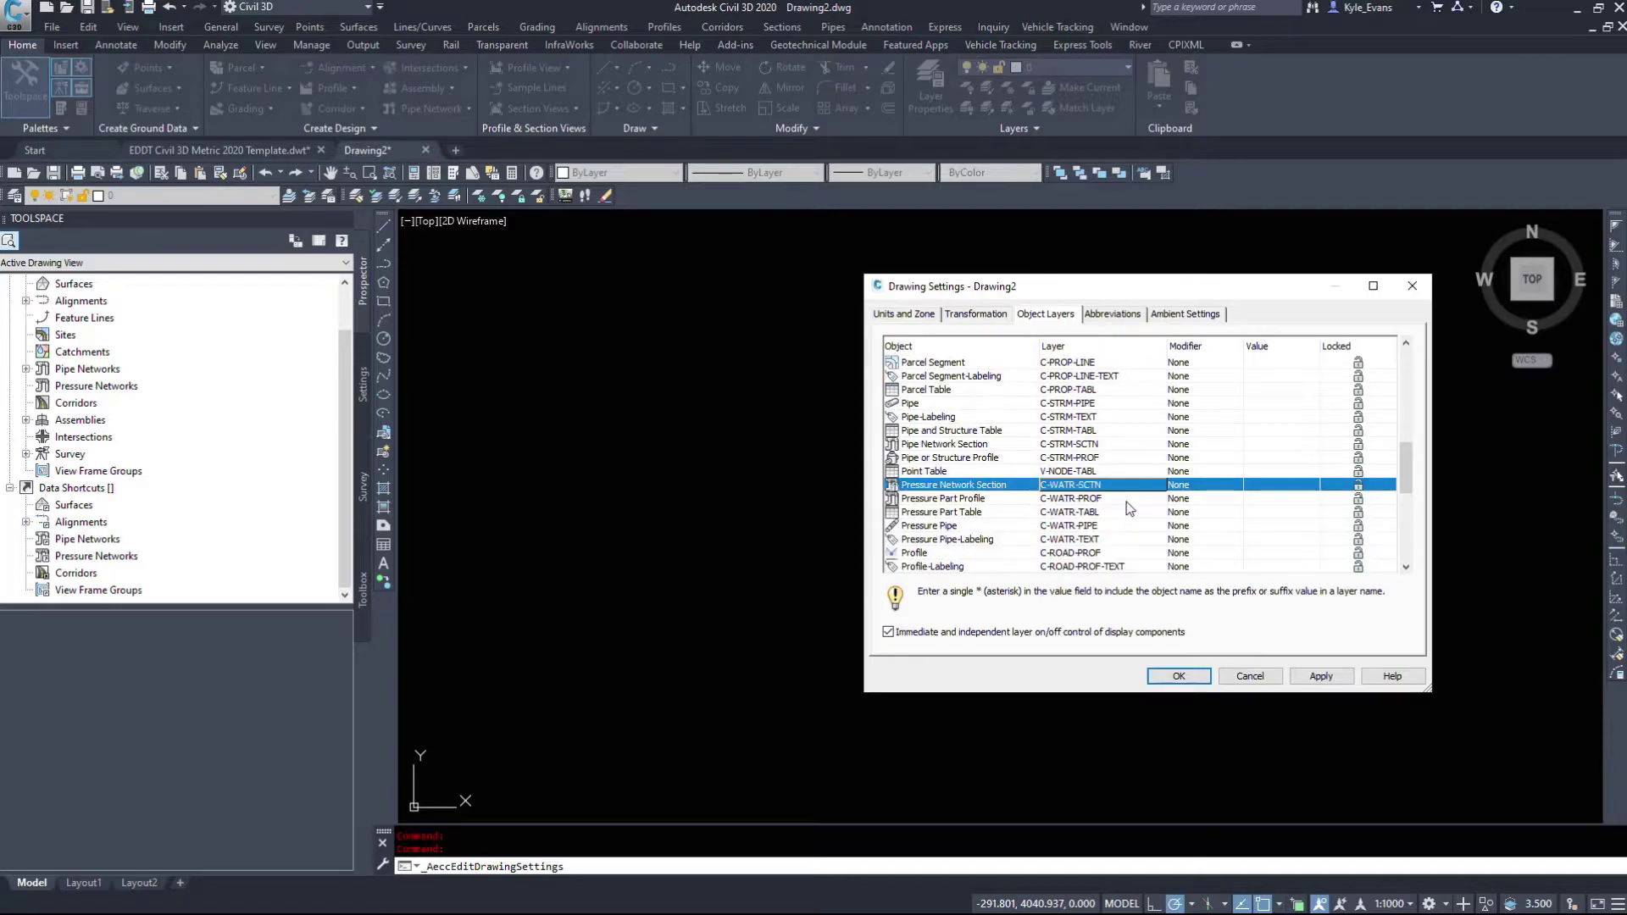
{"action": "scroll", "coordinate": [1117, 506], "scroll_direction": "down", "scroll_amount": 6}
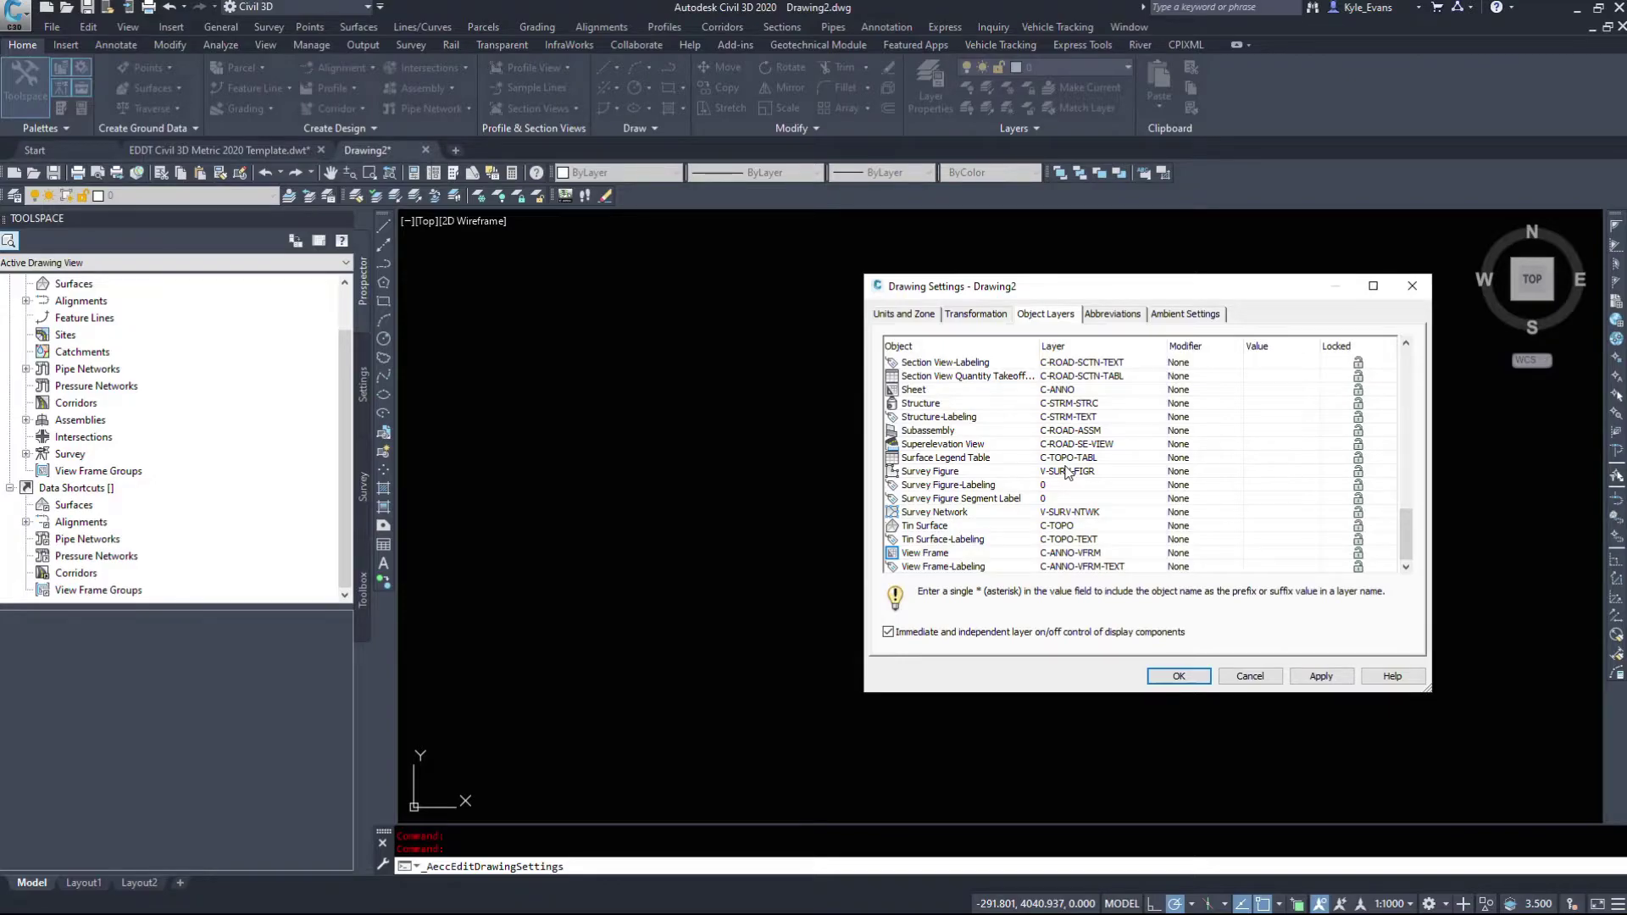
{"action": "scroll", "coordinate": [1111, 547], "scroll_direction": "up", "scroll_amount": 15}
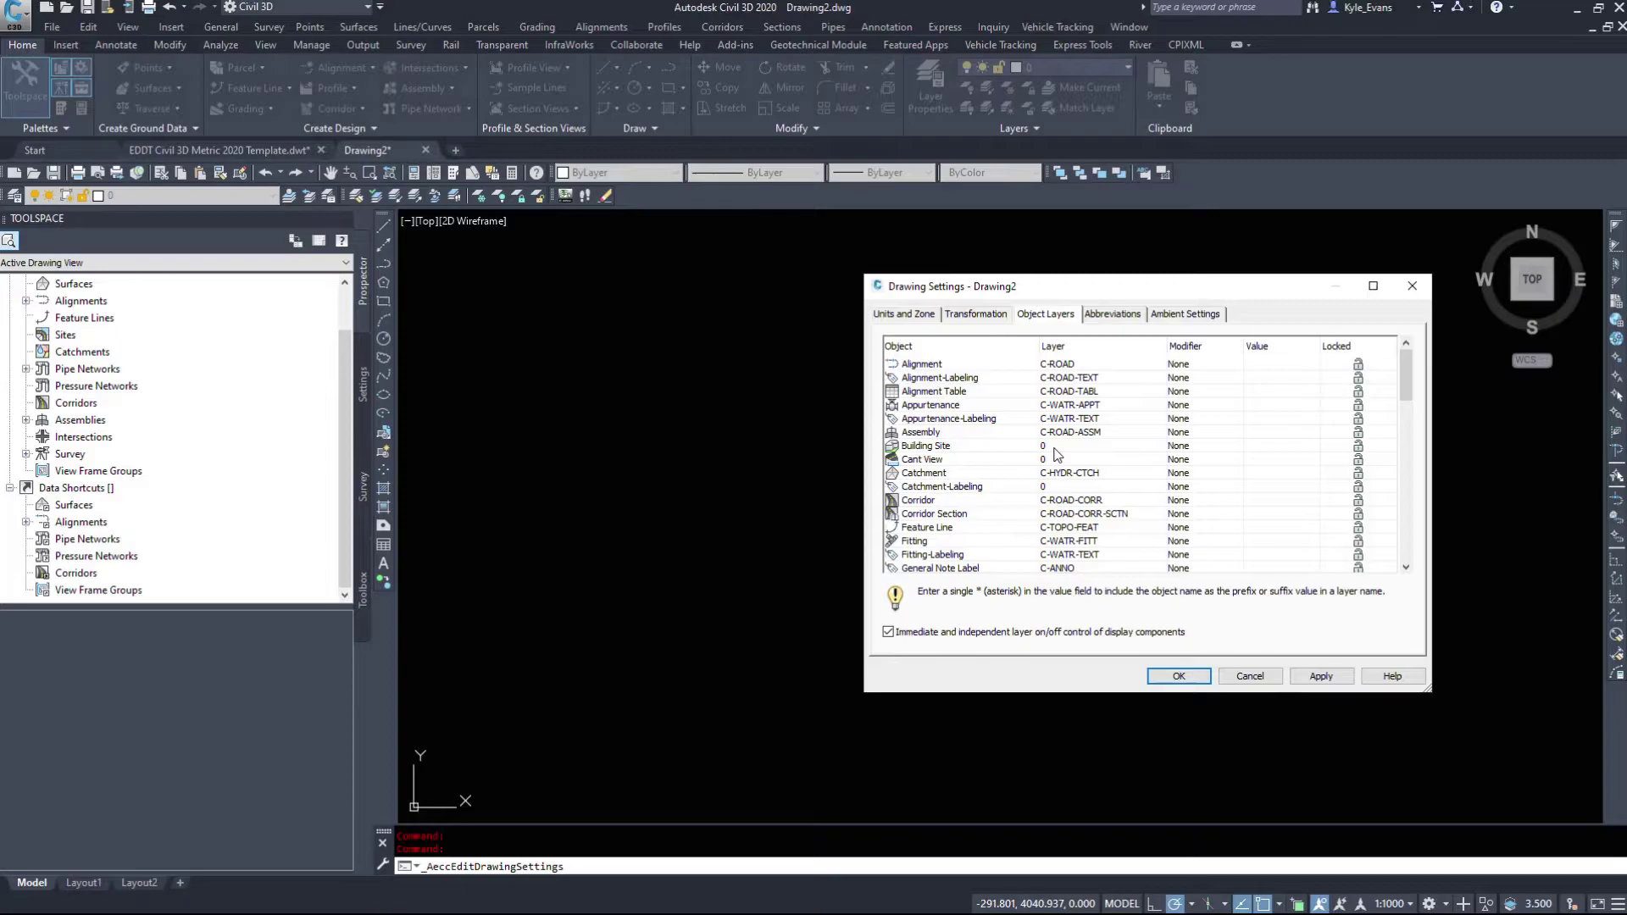
- Cancel Drawing Settings, go to the EDDT template's Model space, and run EDITDRAWINGSETTINGS
{"action": "left_click", "coordinate": [1260, 676]}
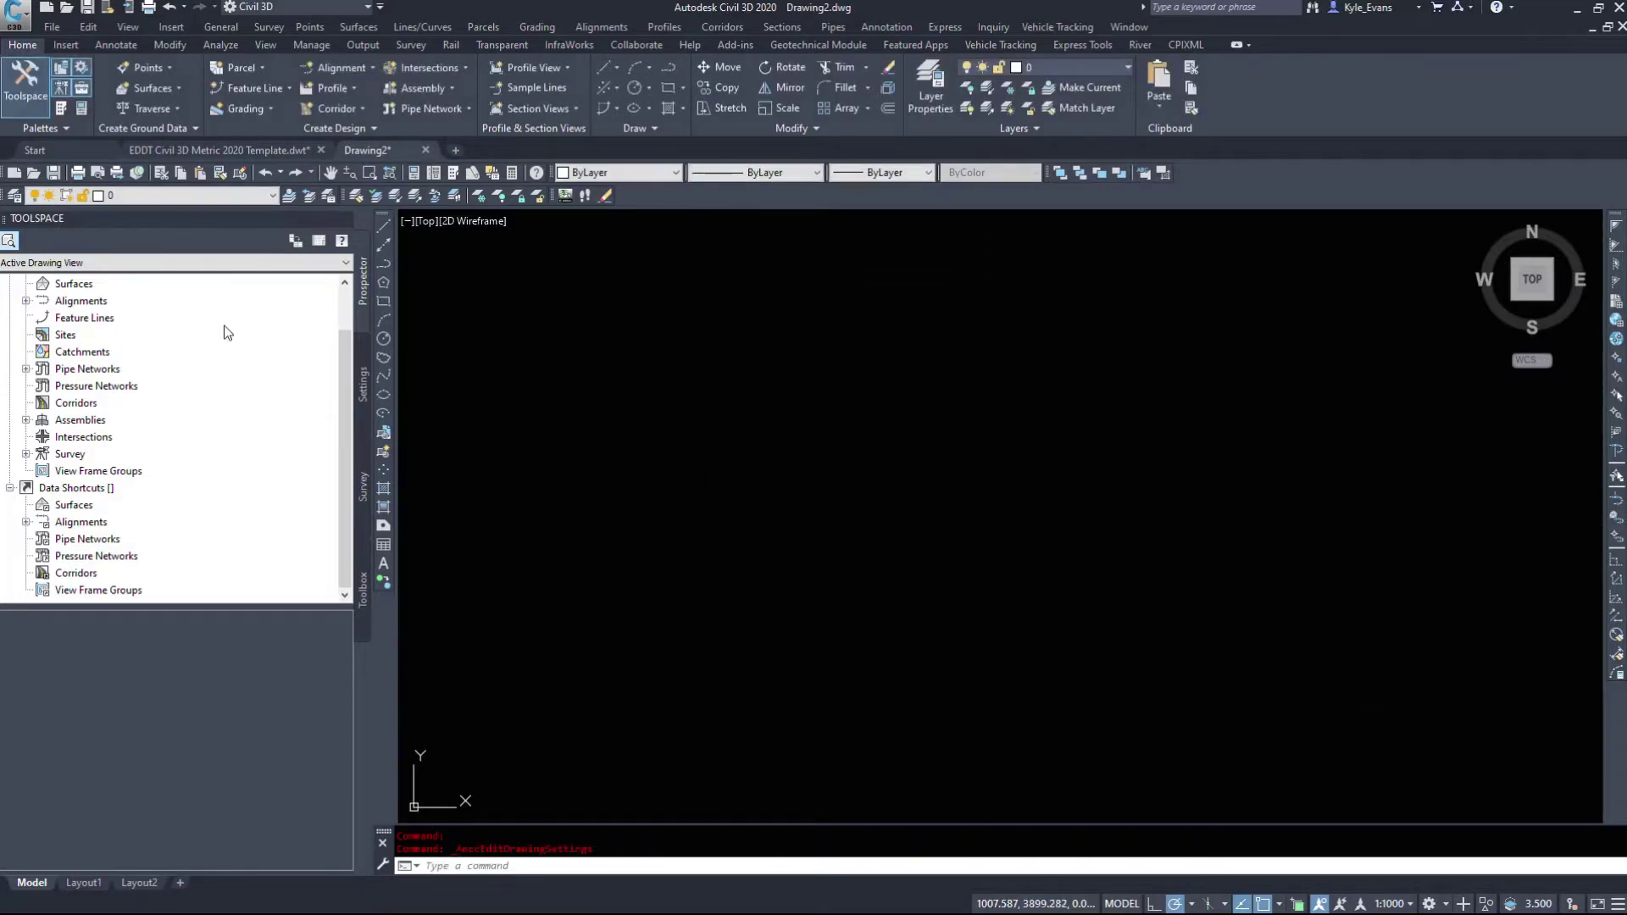
{"action": "left_click", "coordinate": [219, 150]}
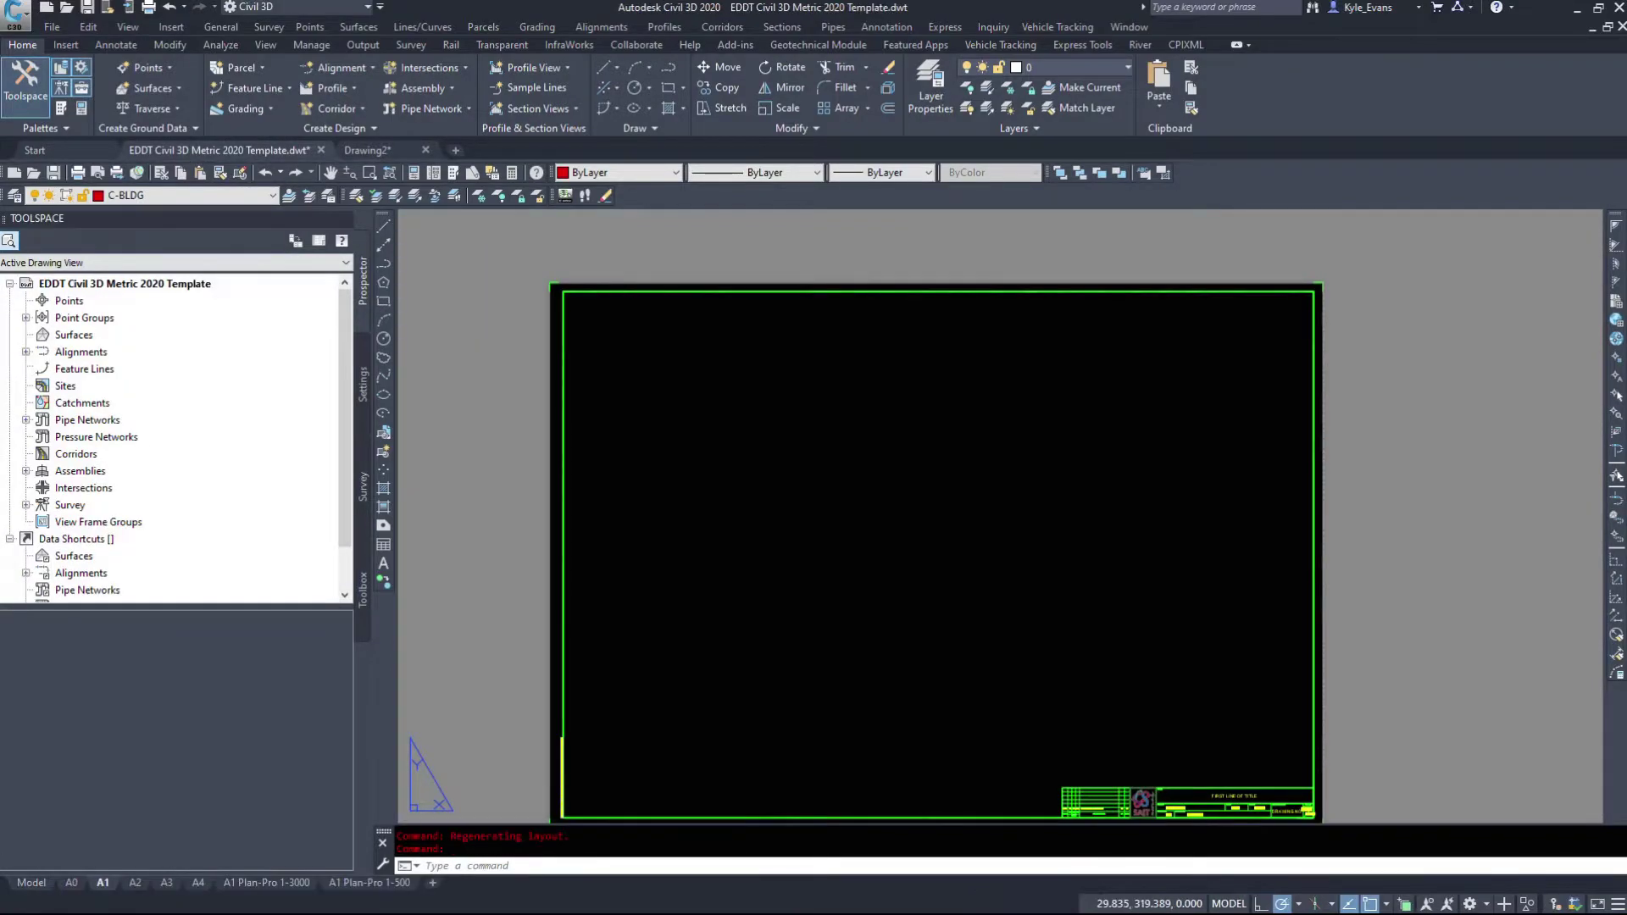
{"action": "left_click", "coordinate": [32, 882]}
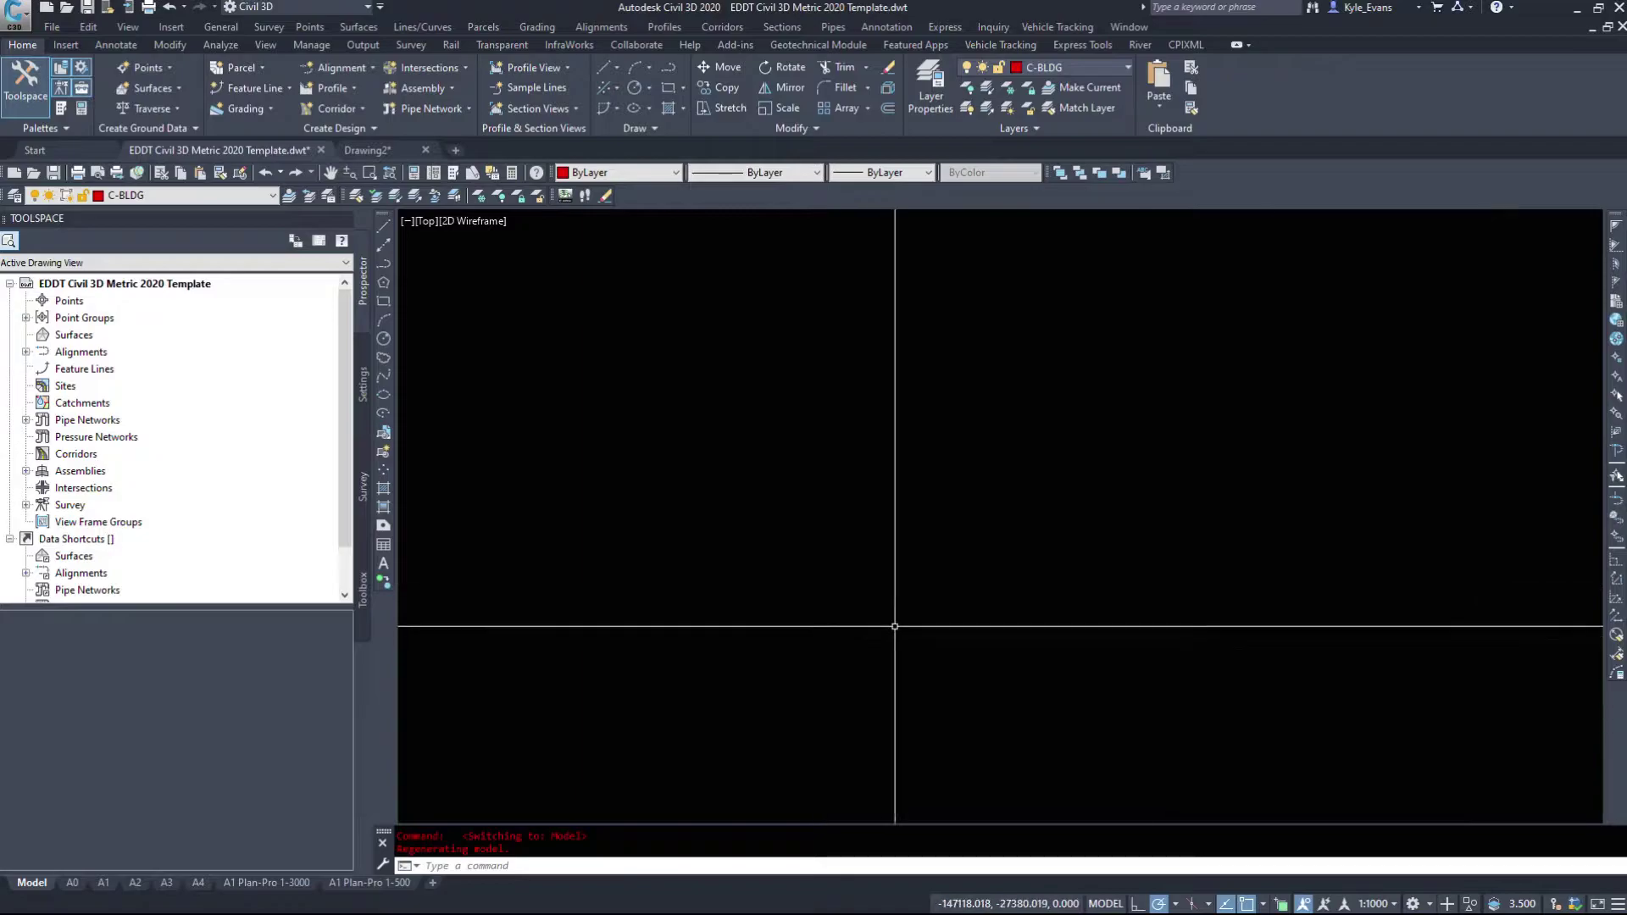
{"action": "type", "text": "edit"}
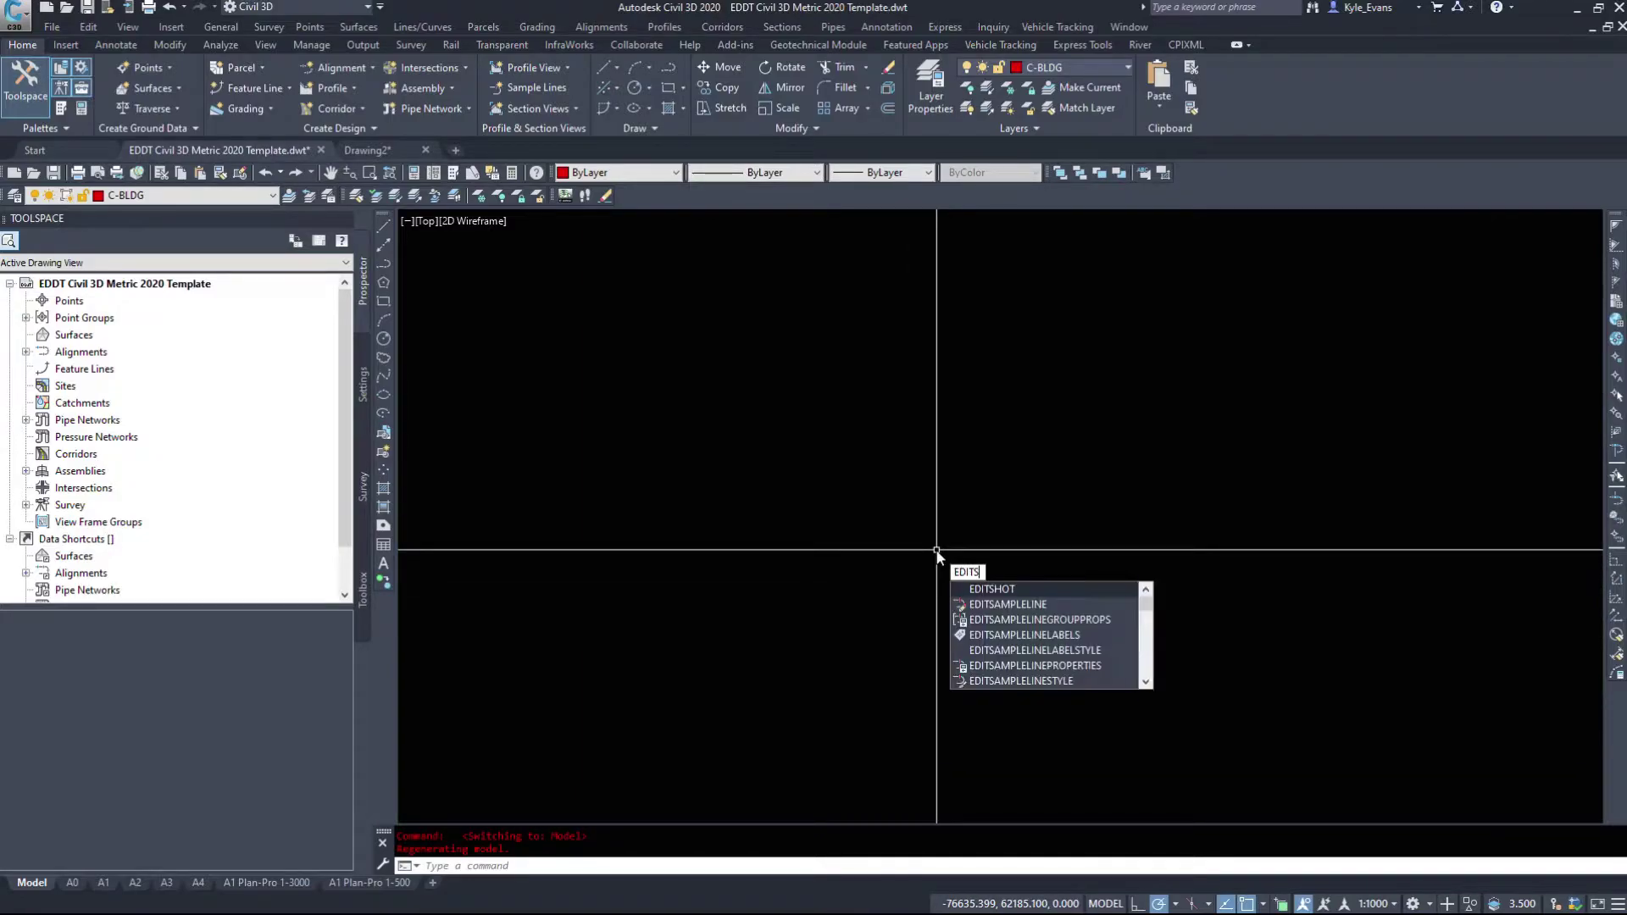
{"action": "type", "text": "dra"}
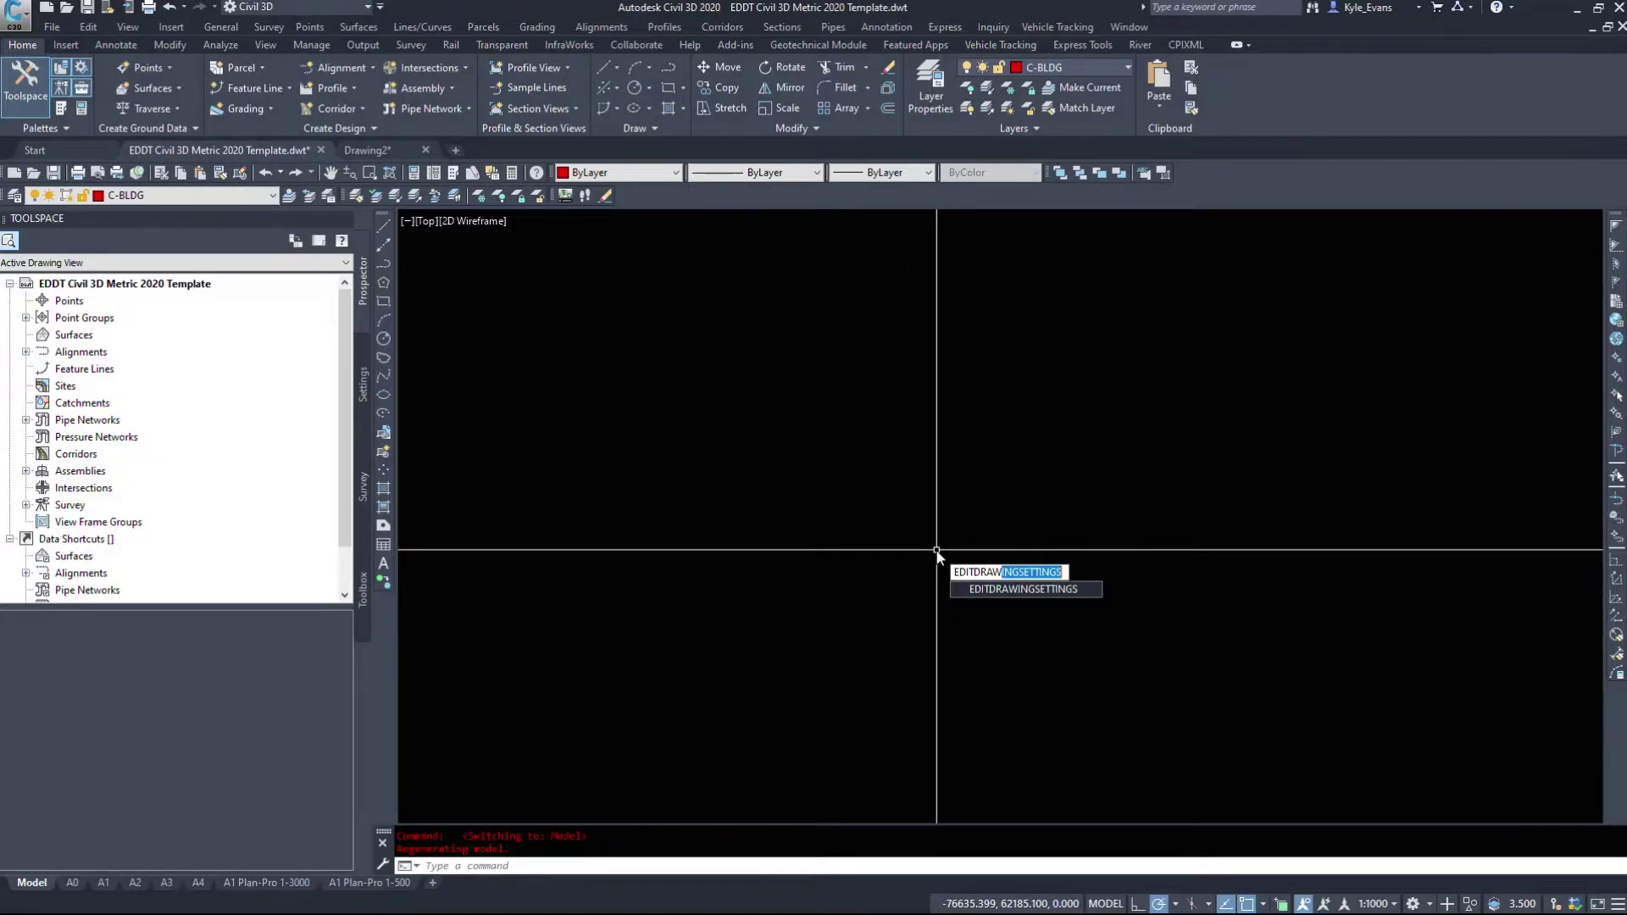
{"action": "key", "text": "Return"}
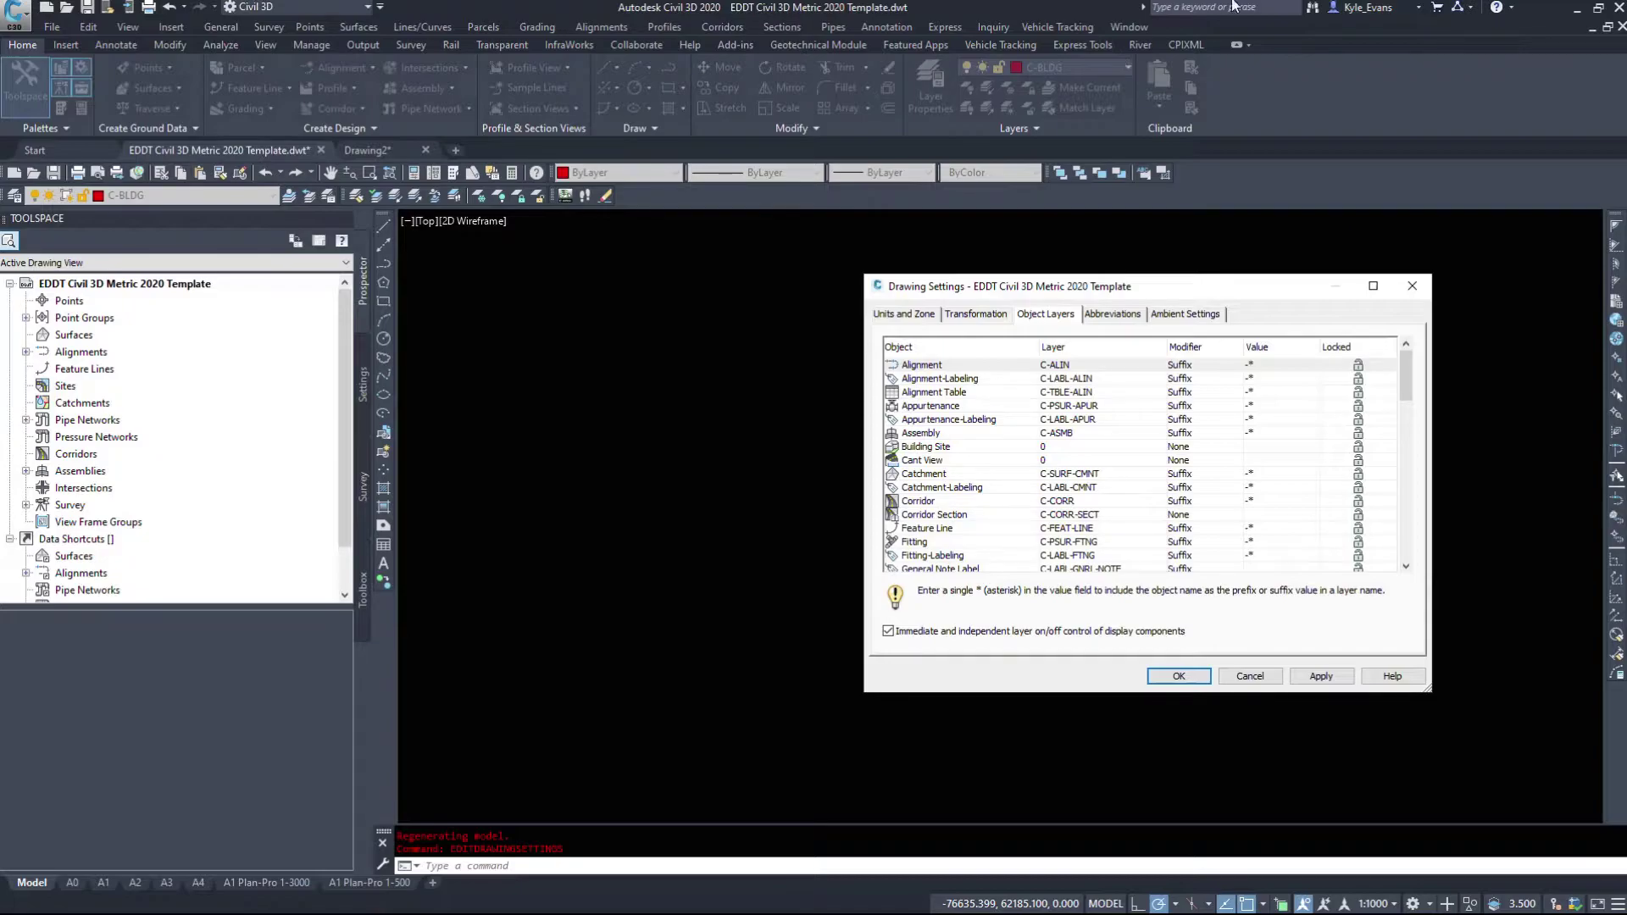
- Move the Drawing Settings dialog and show the Alignment row's Modifier dropdown
{"action": "left_click", "coordinate": [899, 316]}
{"action": "left_click", "coordinate": [1043, 315]}
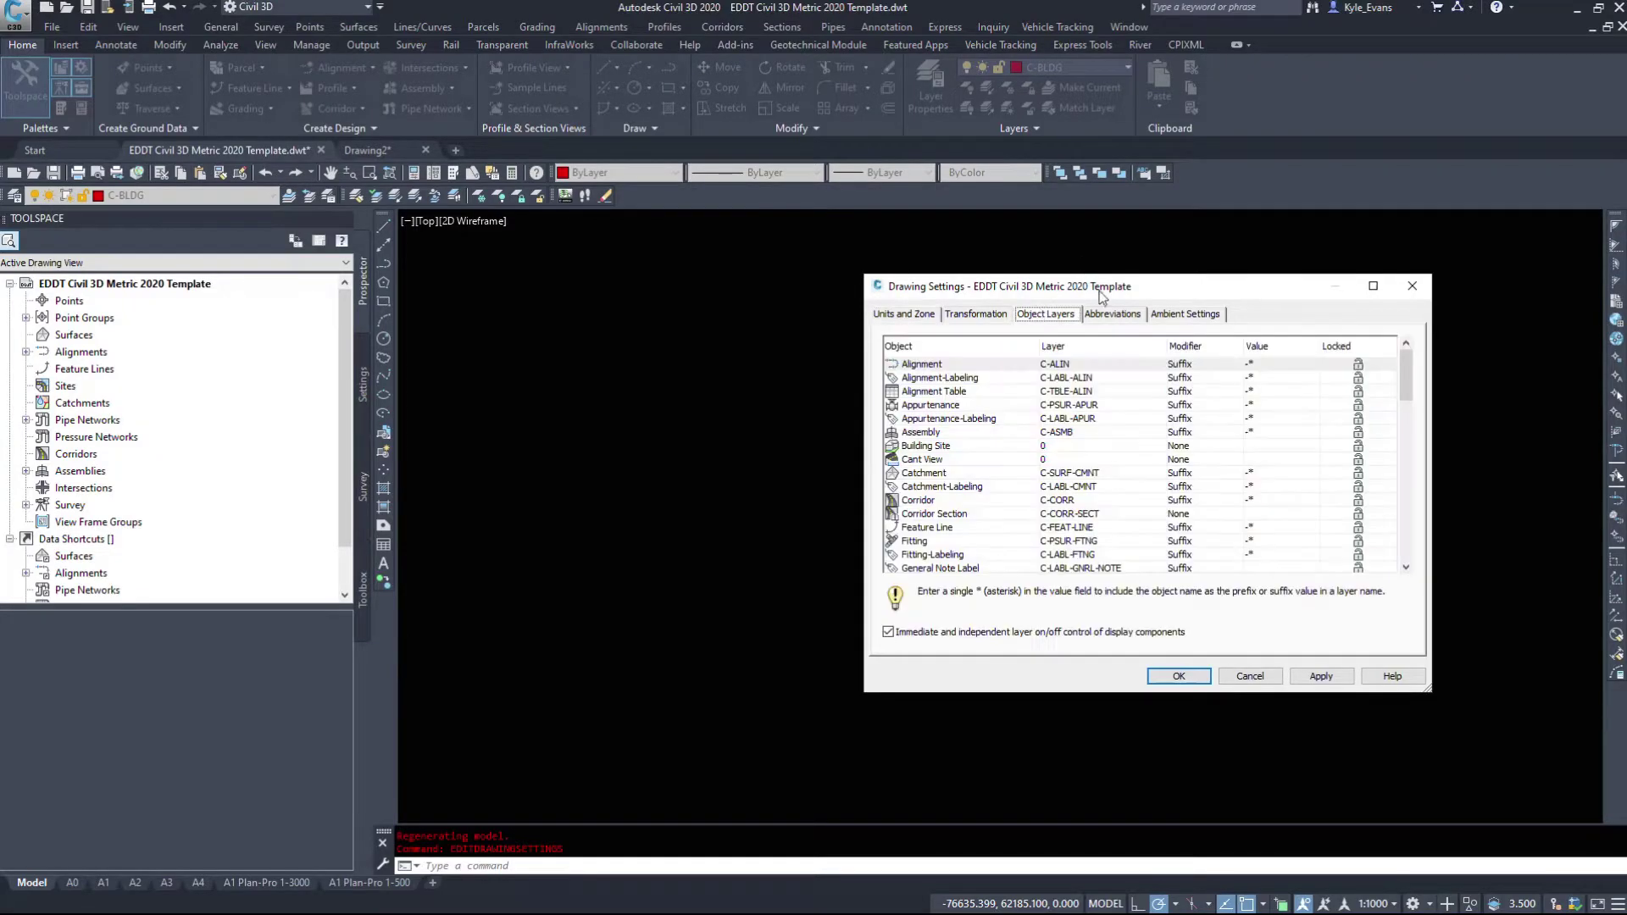
{"action": "left_click_drag", "start_coordinate": [1100, 292], "coordinate": [896, 241]}
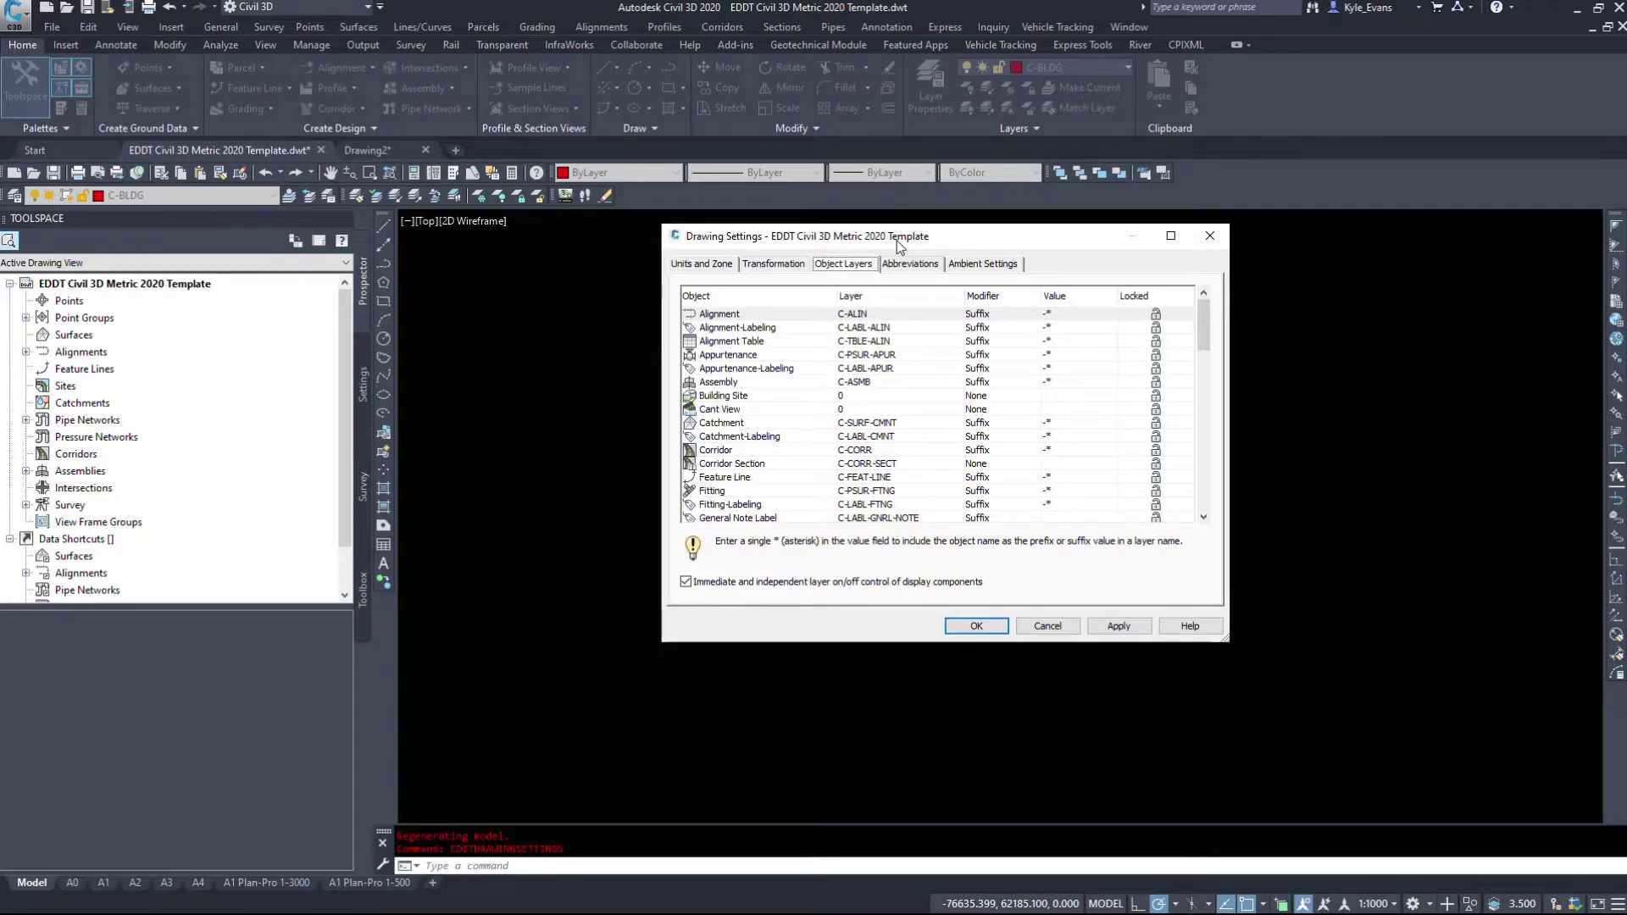
{"action": "left_click", "coordinate": [763, 314]}
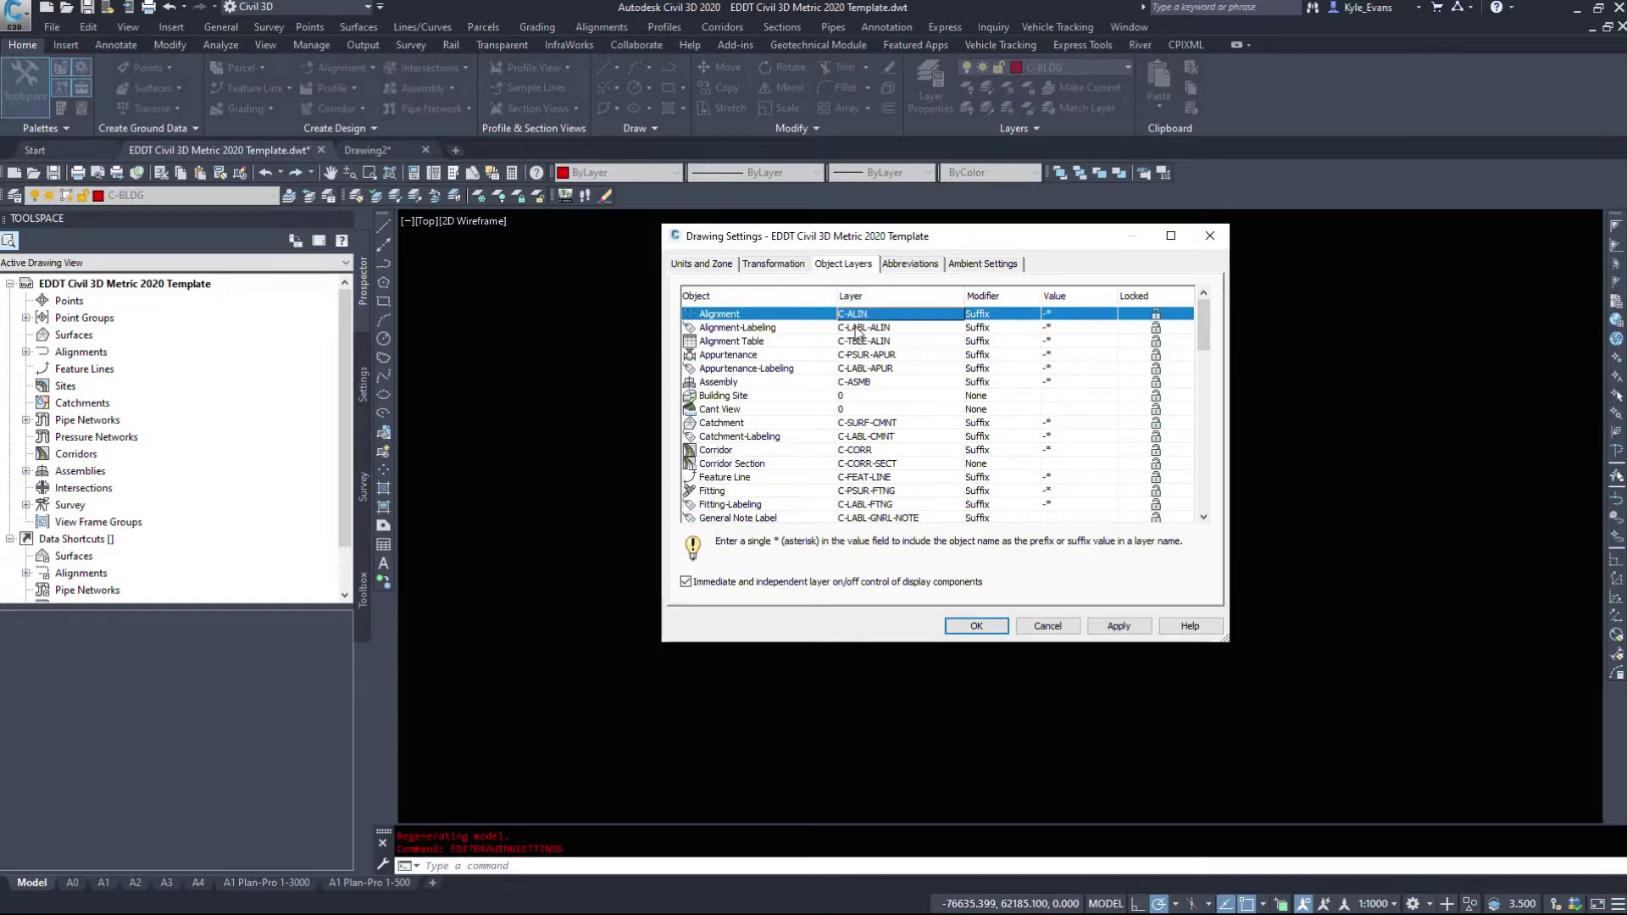
{"action": "left_click", "coordinate": [1008, 313]}
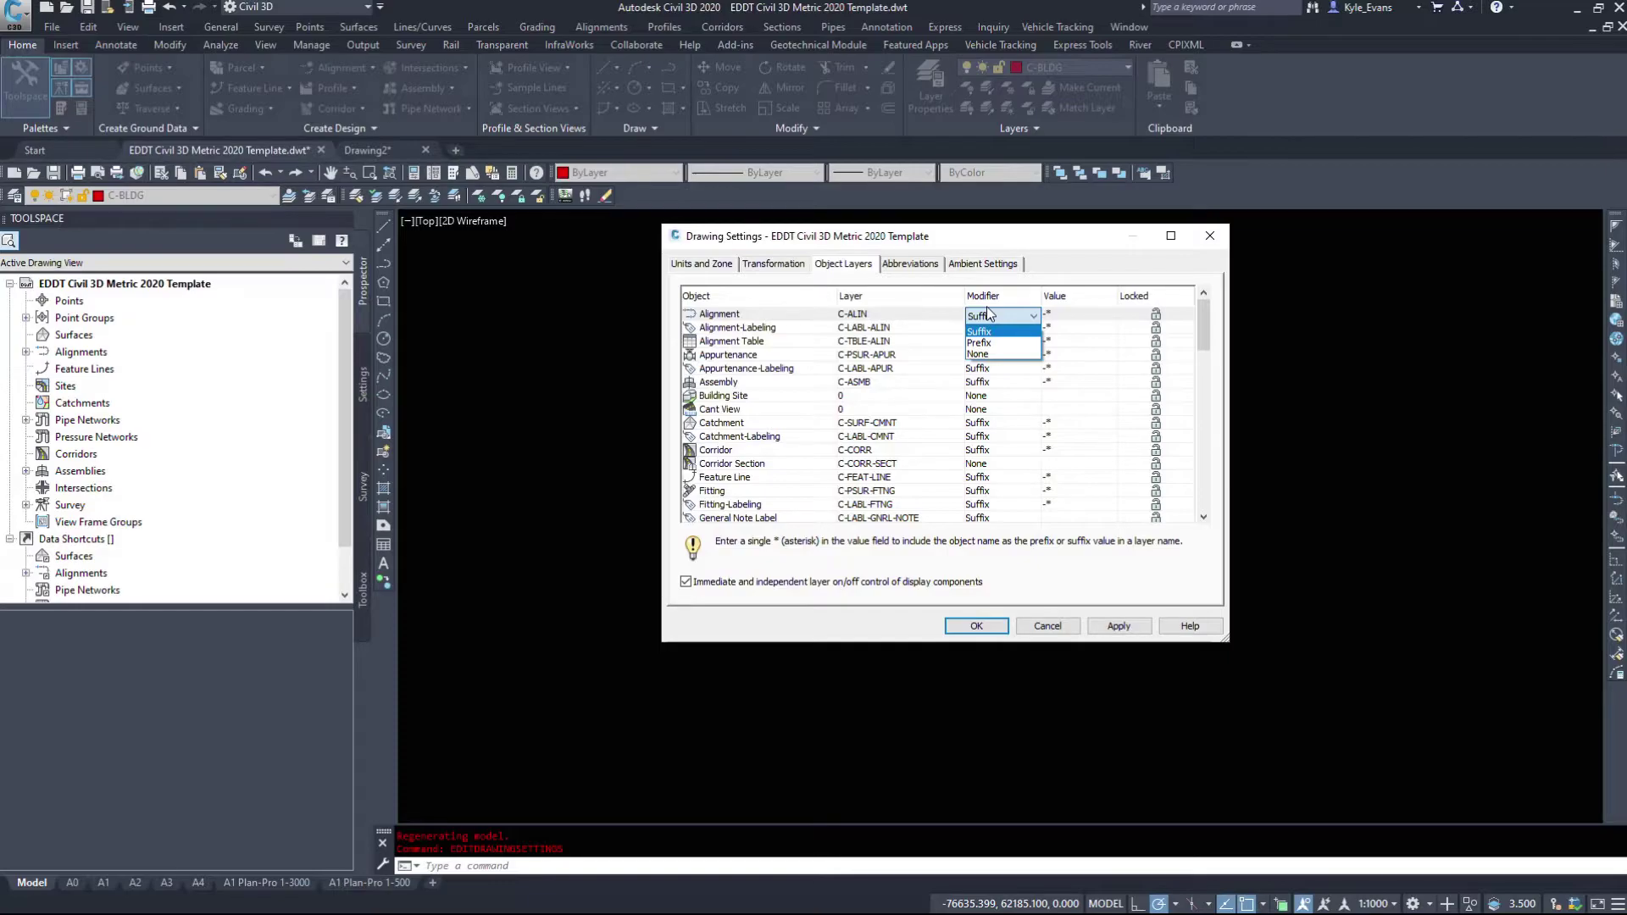
- Keep the Alignment object layer at C-ALIN with Suffix modifier value -*
{"action": "left_click", "coordinate": [979, 332]}
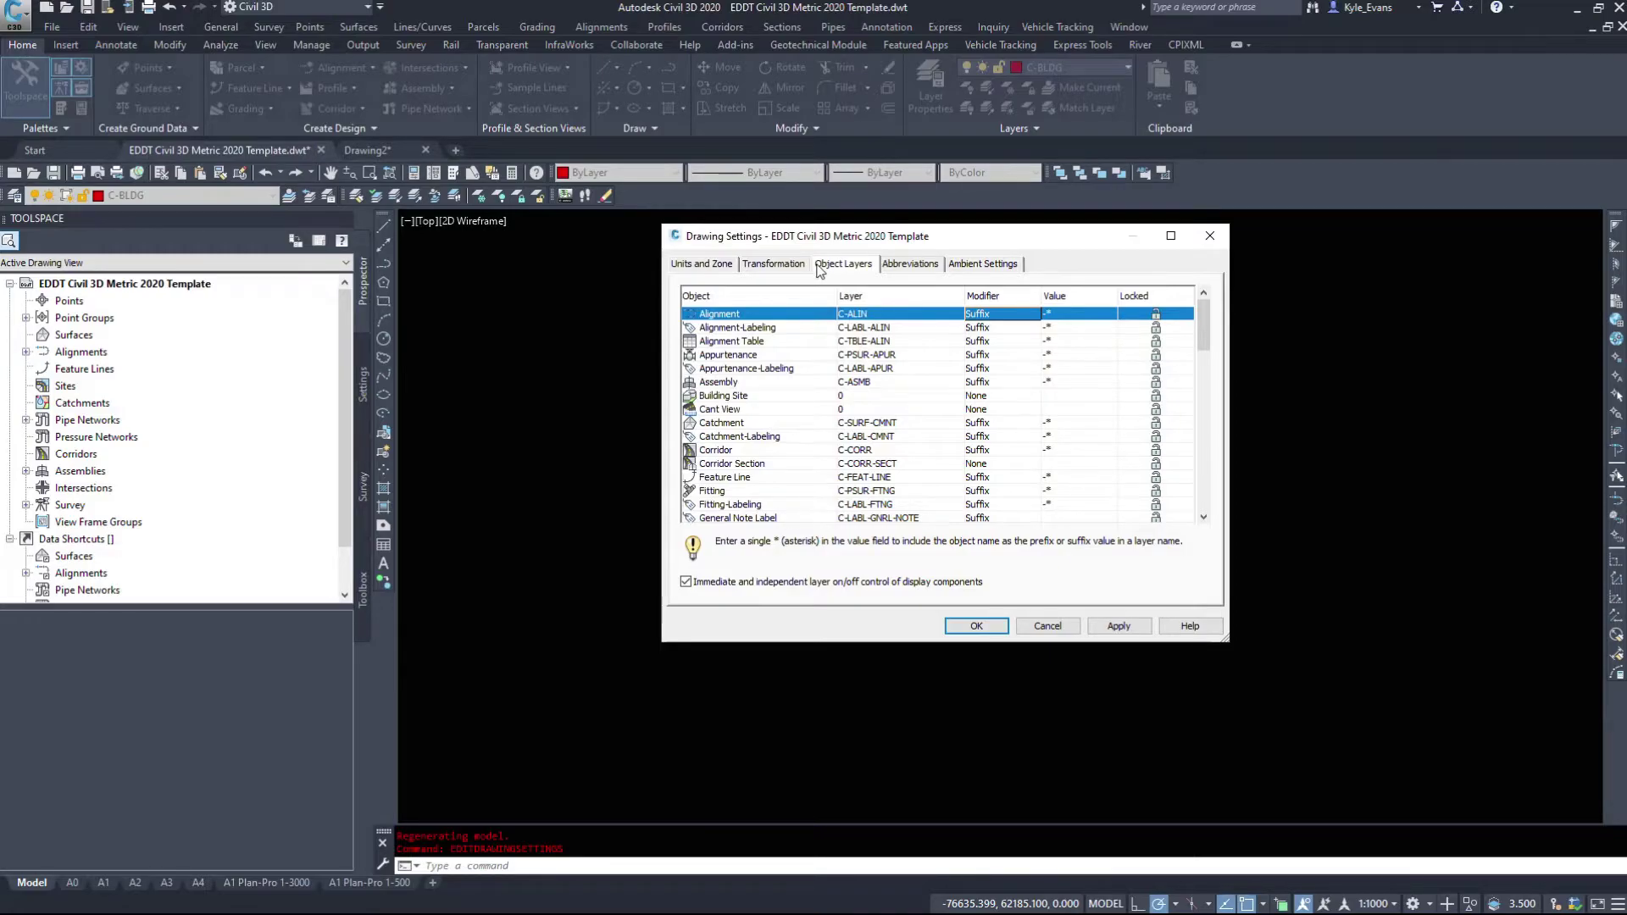
{"action": "left_click", "coordinate": [1075, 315]}
{"action": "left_click", "coordinate": [1101, 316]}
{"action": "left_click", "coordinate": [1051, 314]}
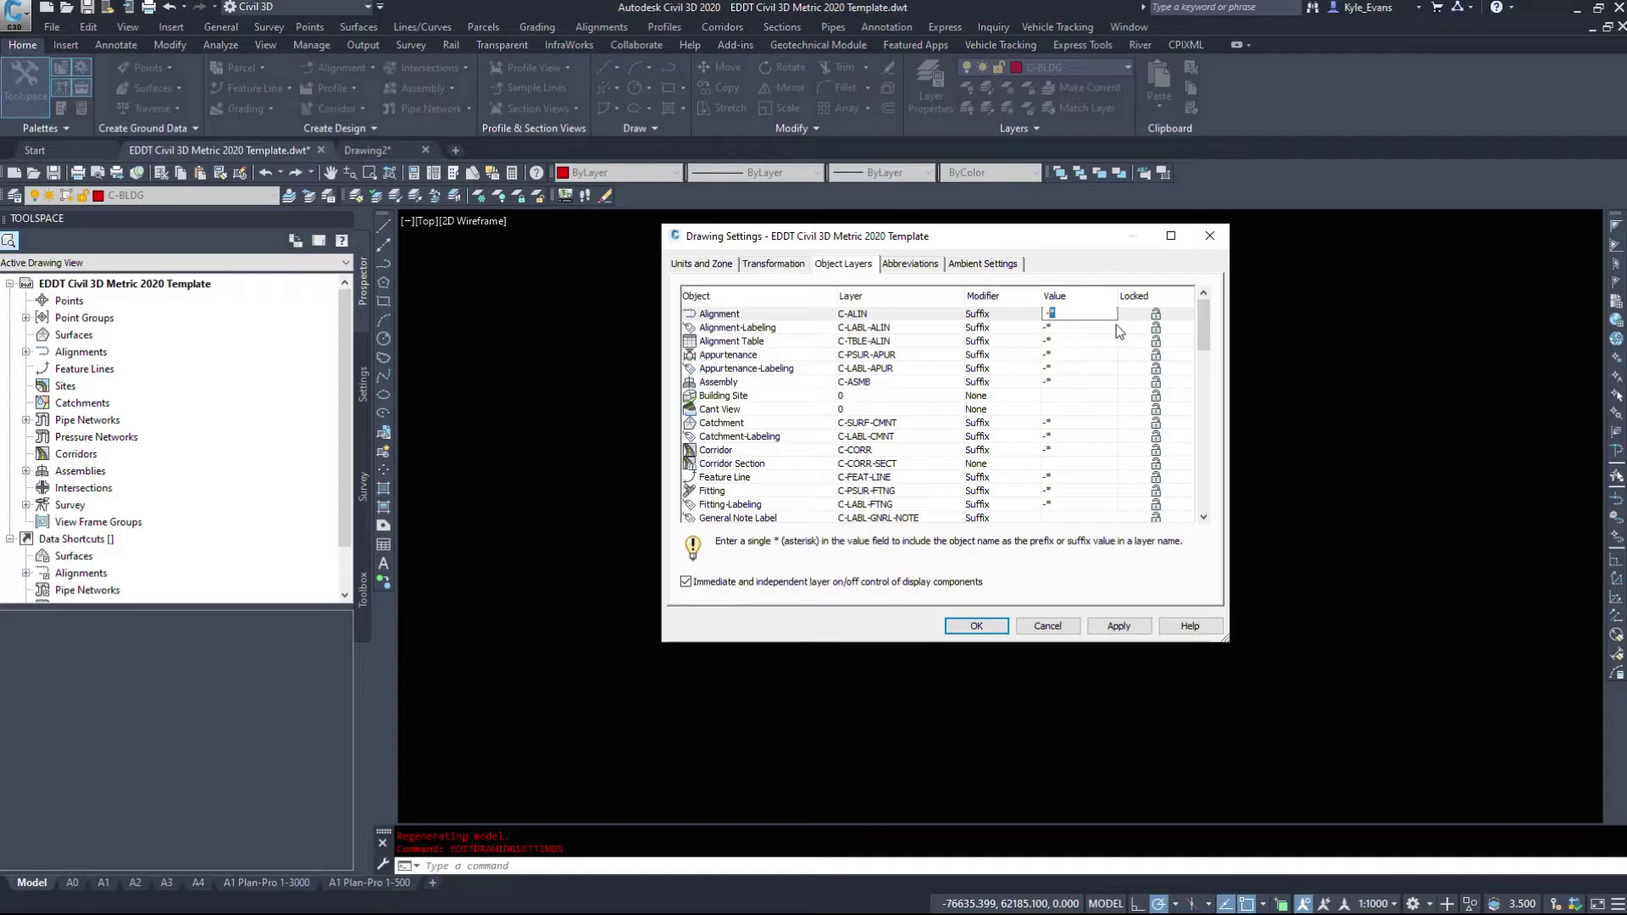
{"action": "key", "text": "Return"}
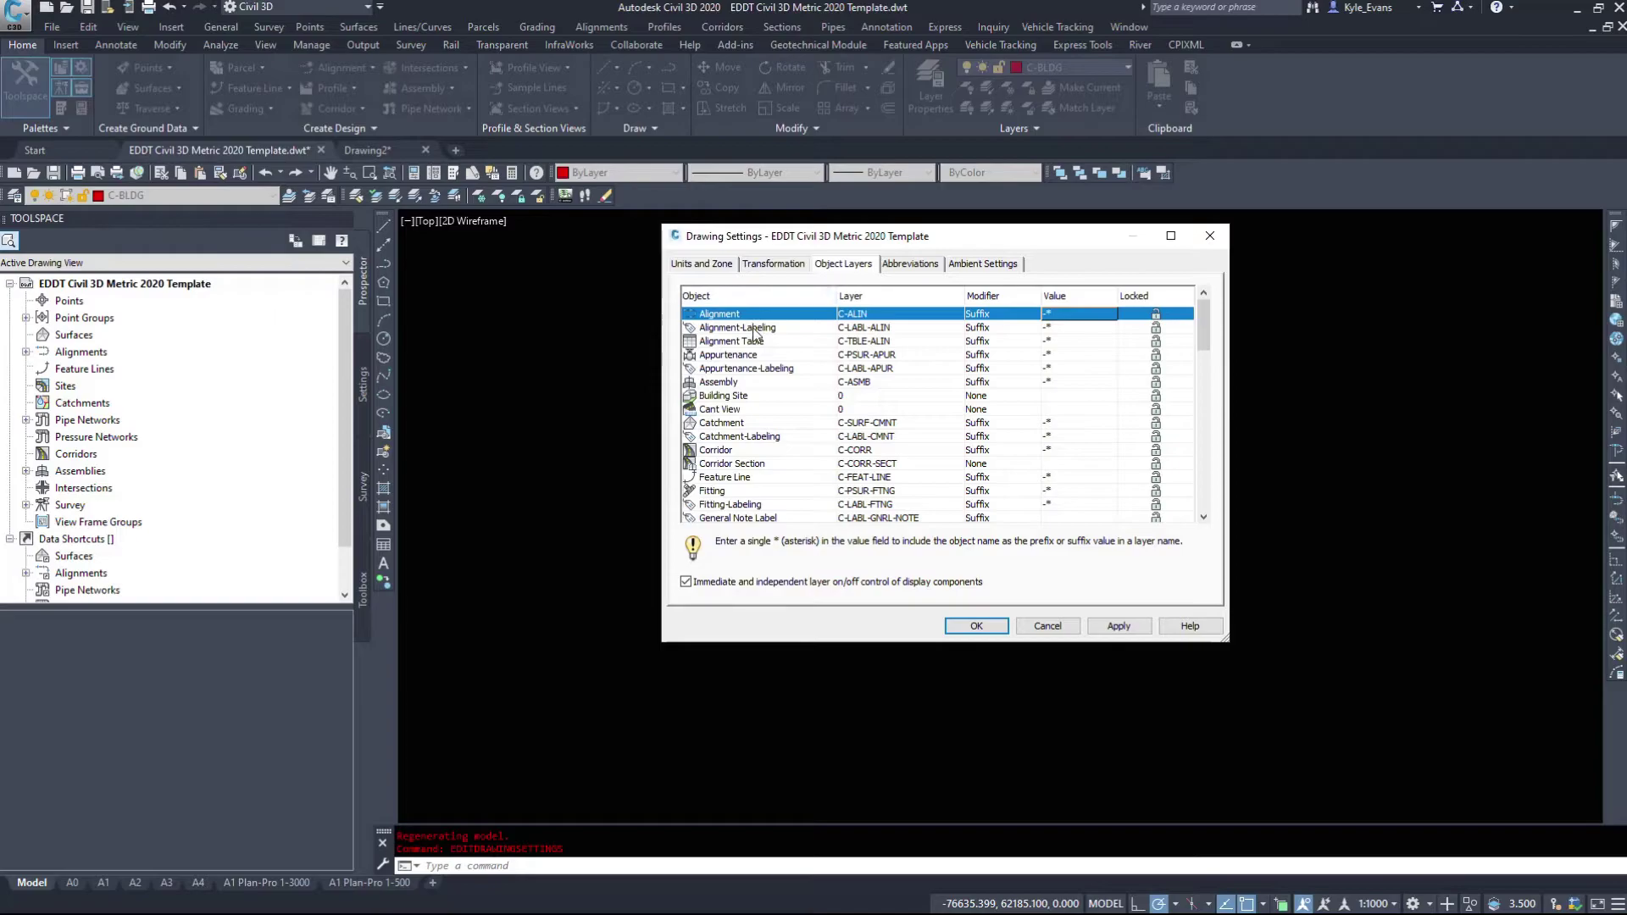
{"action": "key", "text": "Down"}
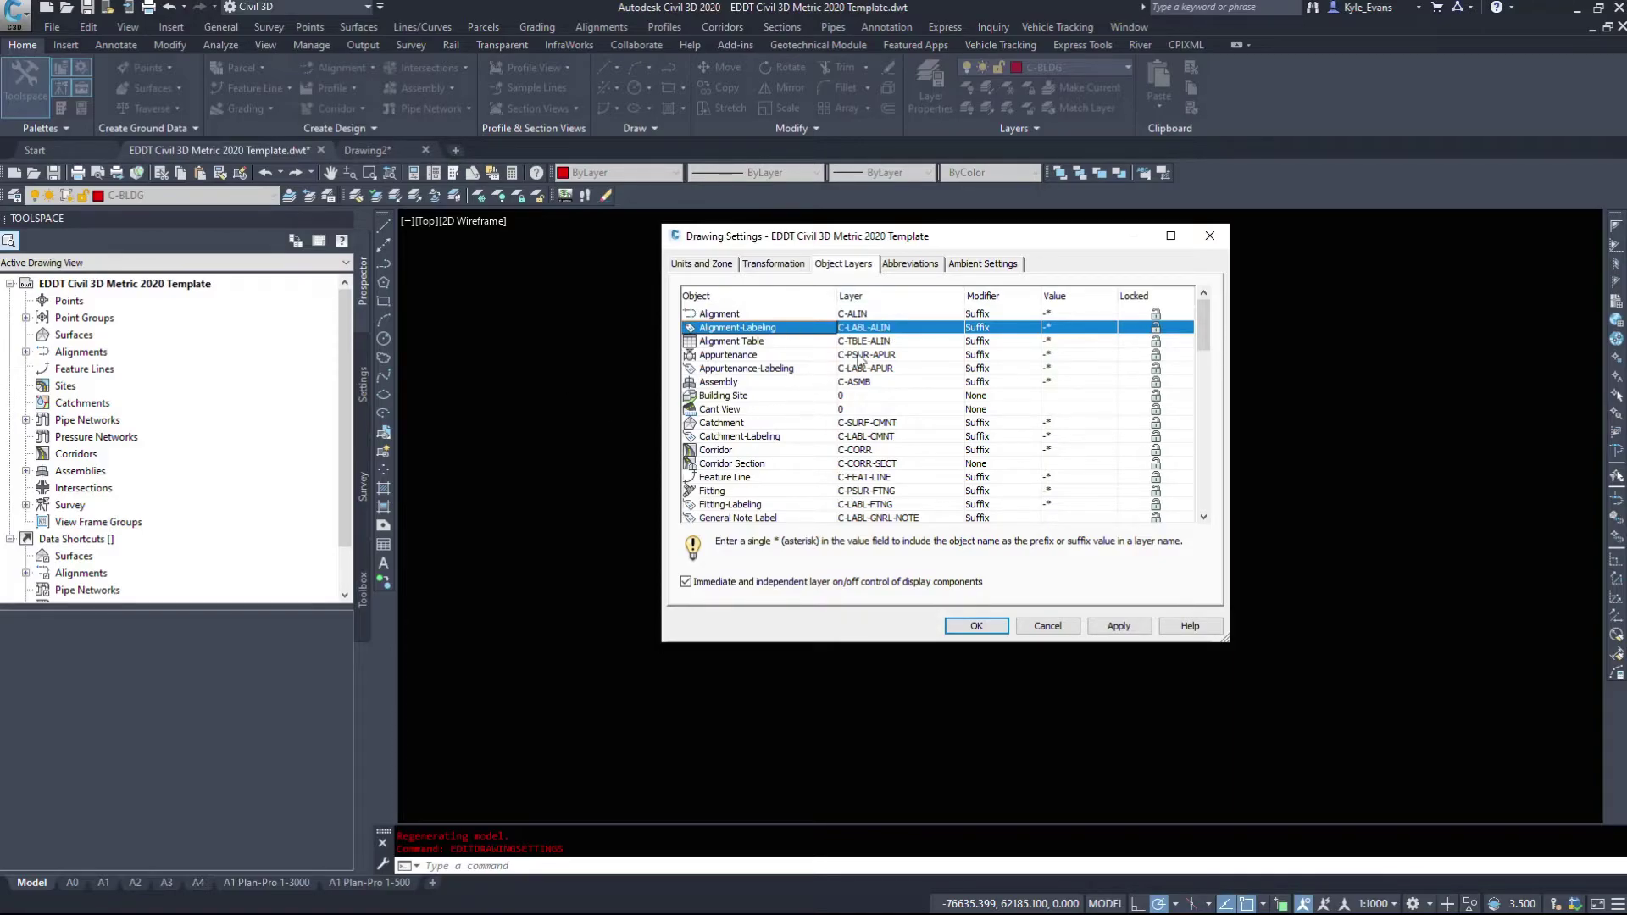
- Review the other object layer rows, from Alignment Table down to Section
{"action": "left_click", "coordinate": [894, 329]}
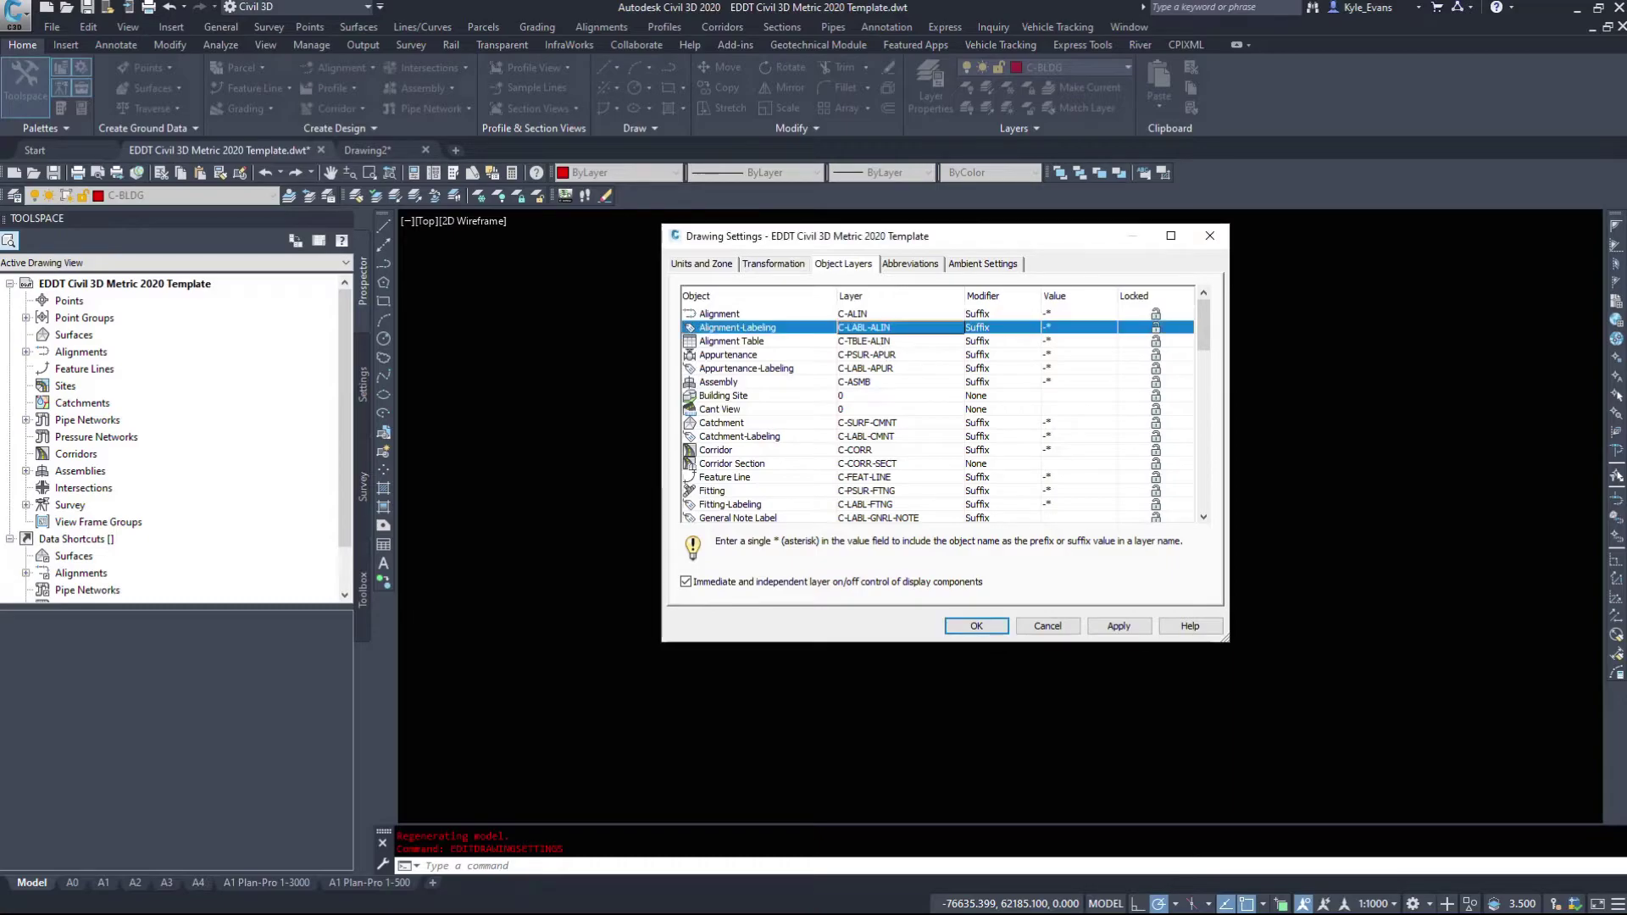
{"action": "left_click", "coordinate": [785, 344]}
{"action": "scroll", "coordinate": [847, 390], "scroll_direction": "down", "scroll_amount": 4}
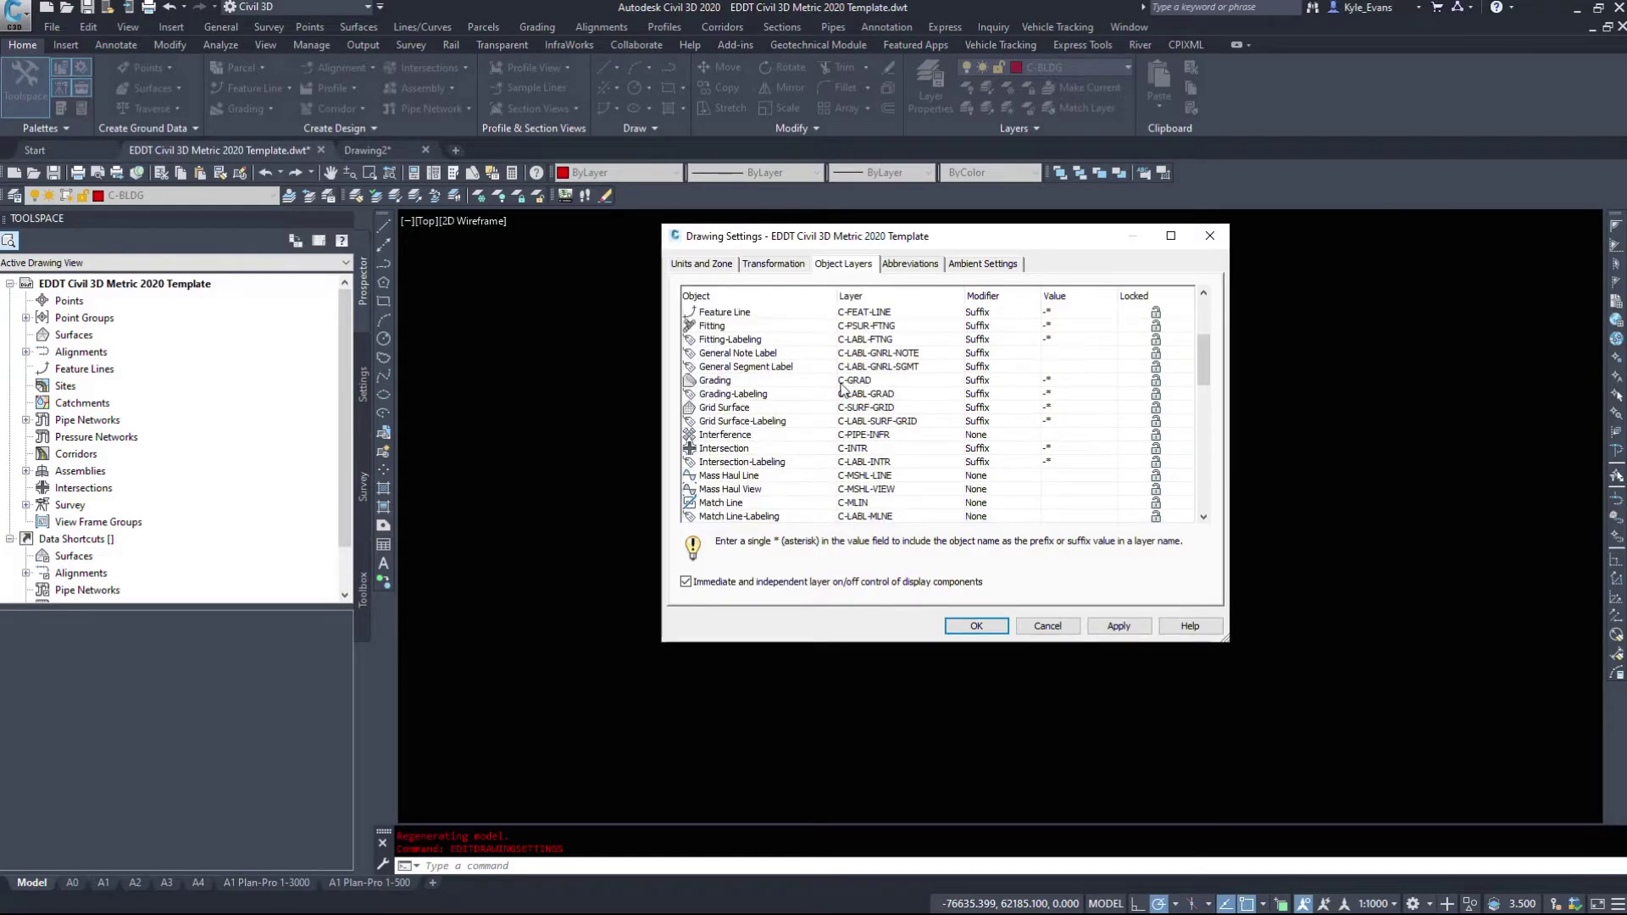
{"action": "scroll", "coordinate": [858, 411], "scroll_direction": "up", "scroll_amount": 4}
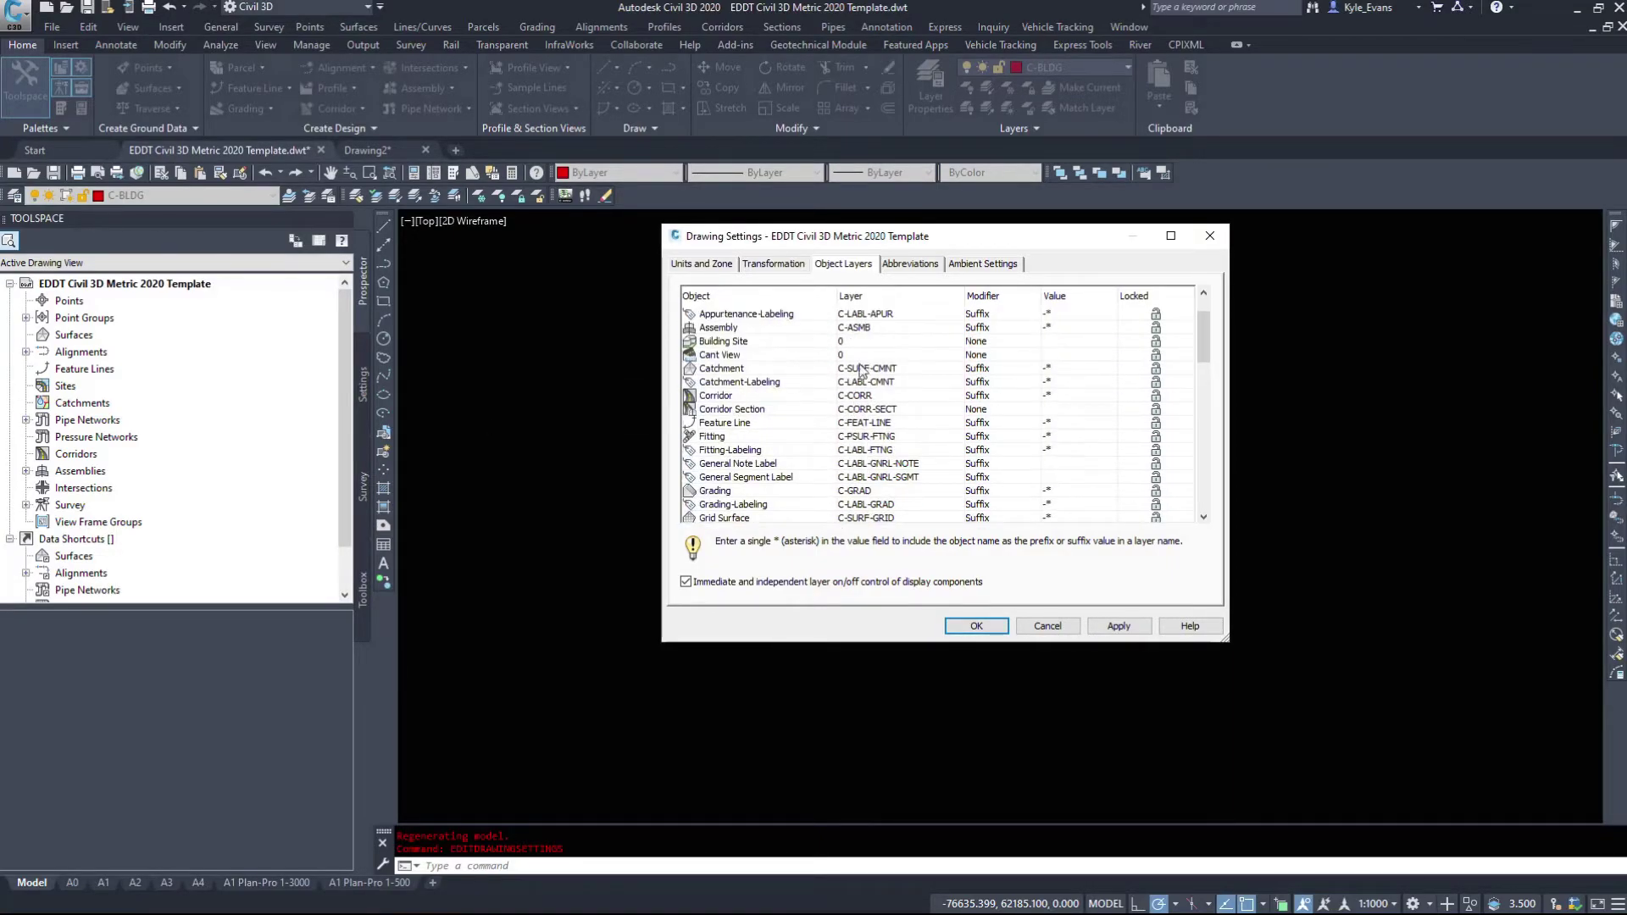
{"action": "left_click", "coordinate": [1067, 411]}
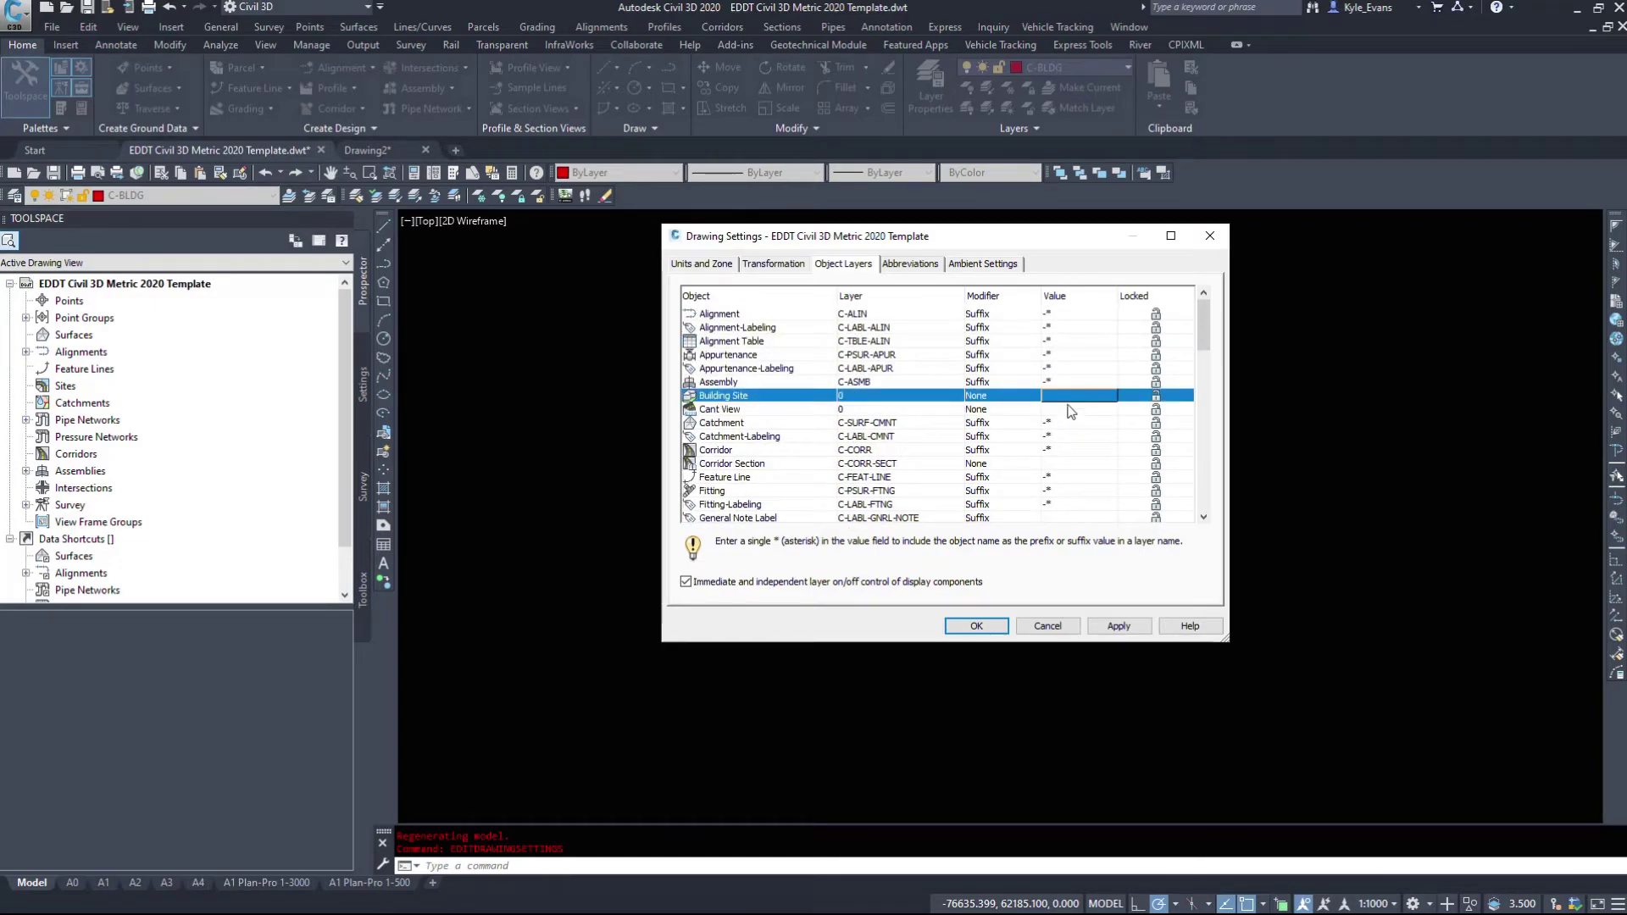
{"action": "scroll", "coordinate": [1070, 412], "scroll_direction": "down", "scroll_amount": 3}
{"action": "left_click", "coordinate": [1055, 408]}
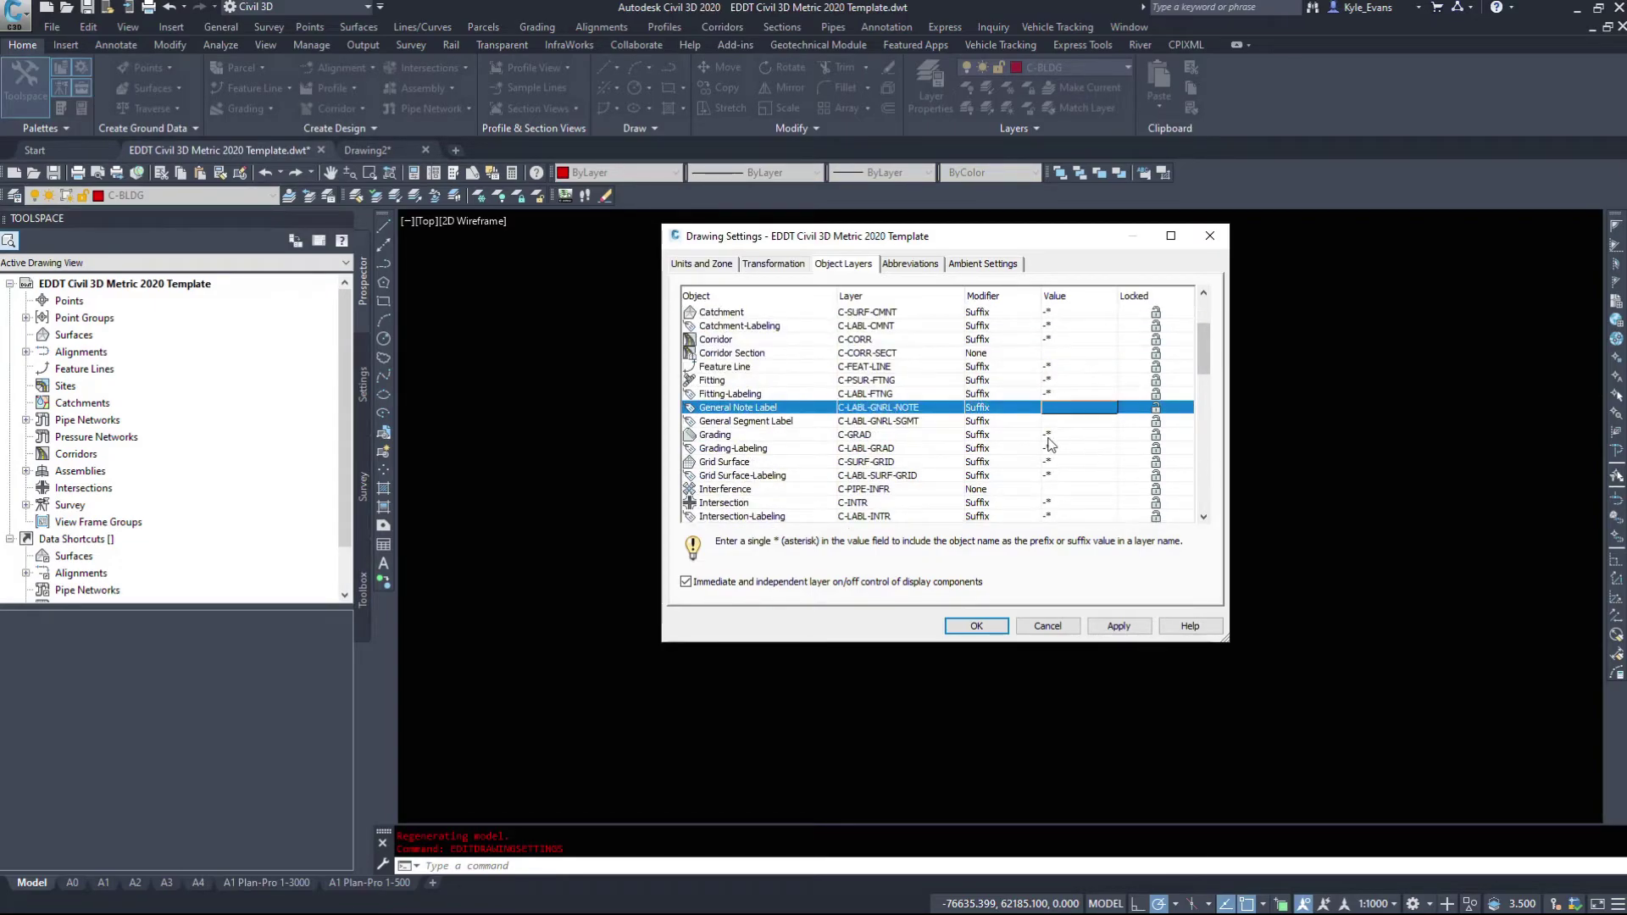
{"action": "scroll", "coordinate": [1055, 474], "scroll_direction": "down", "scroll_amount": 10}
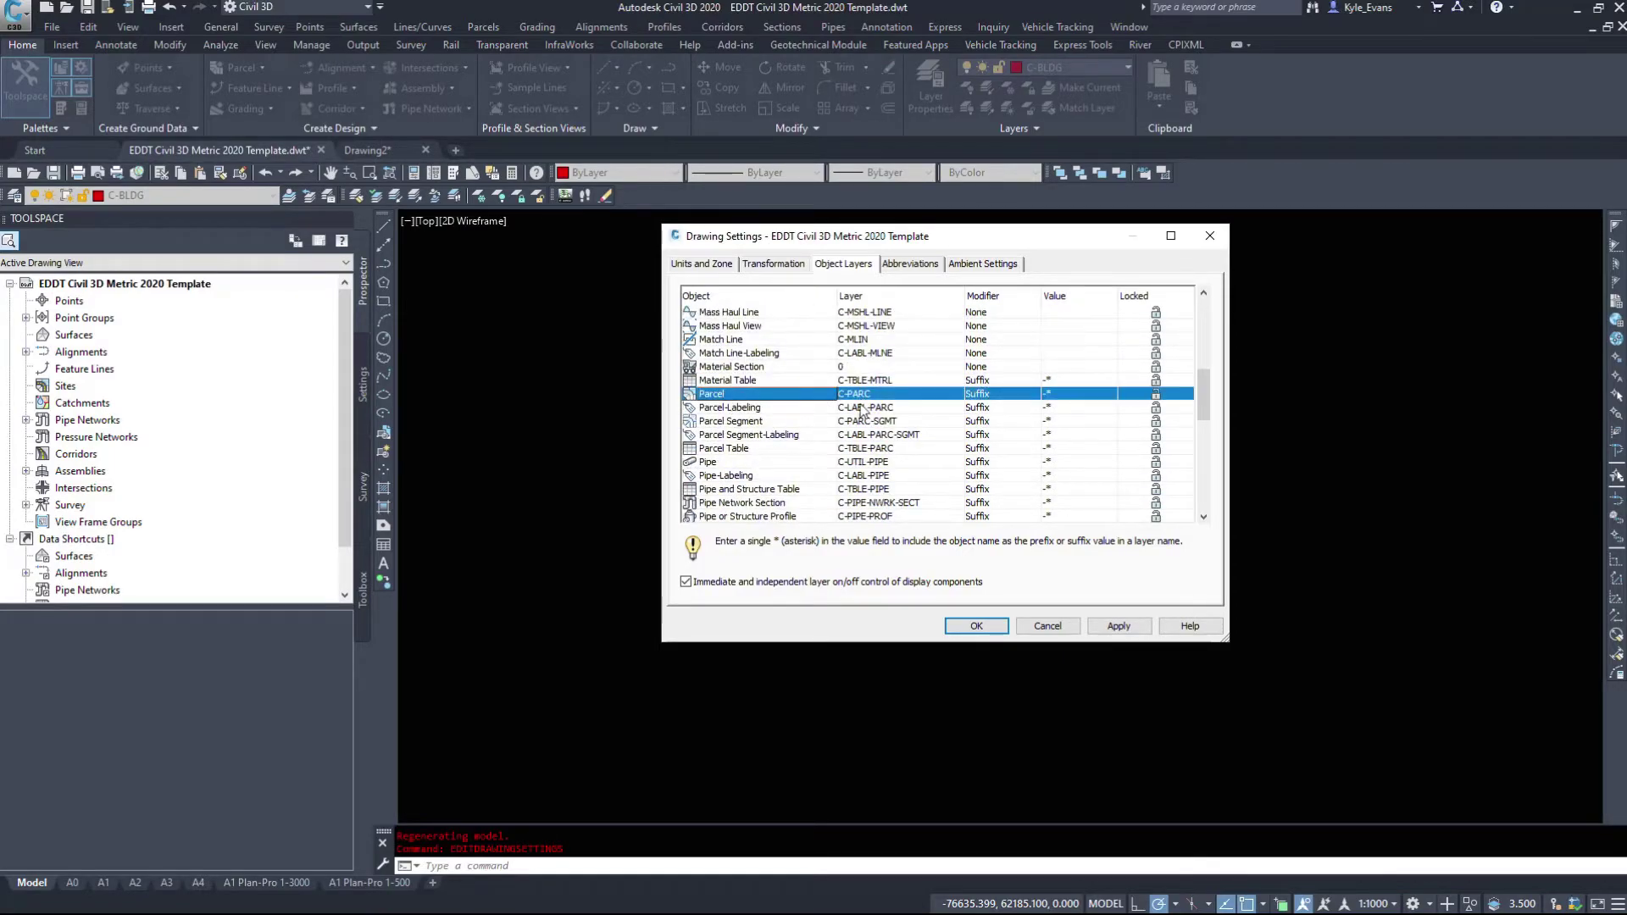
{"action": "scroll", "coordinate": [873, 441], "scroll_direction": "down", "scroll_amount": 3}
{"action": "scroll", "coordinate": [876, 439], "scroll_direction": "down", "scroll_amount": 2}
{"action": "left_click", "coordinate": [1076, 383]}
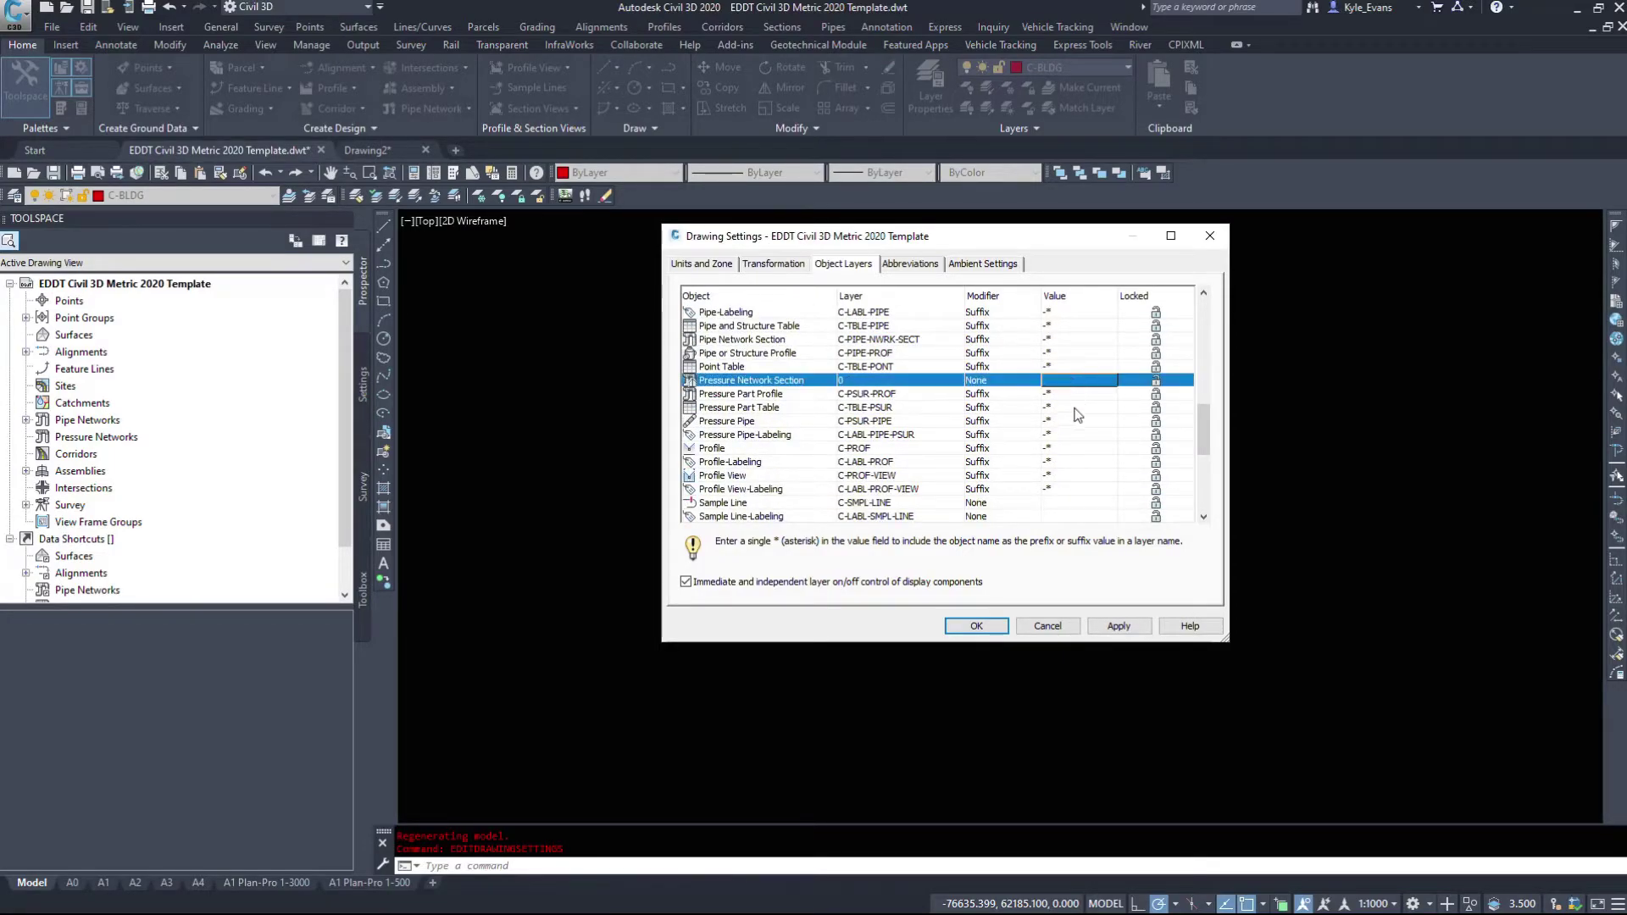
{"action": "scroll", "coordinate": [1085, 461], "scroll_direction": "down", "scroll_amount": 2}
{"action": "left_click", "coordinate": [1057, 437]}
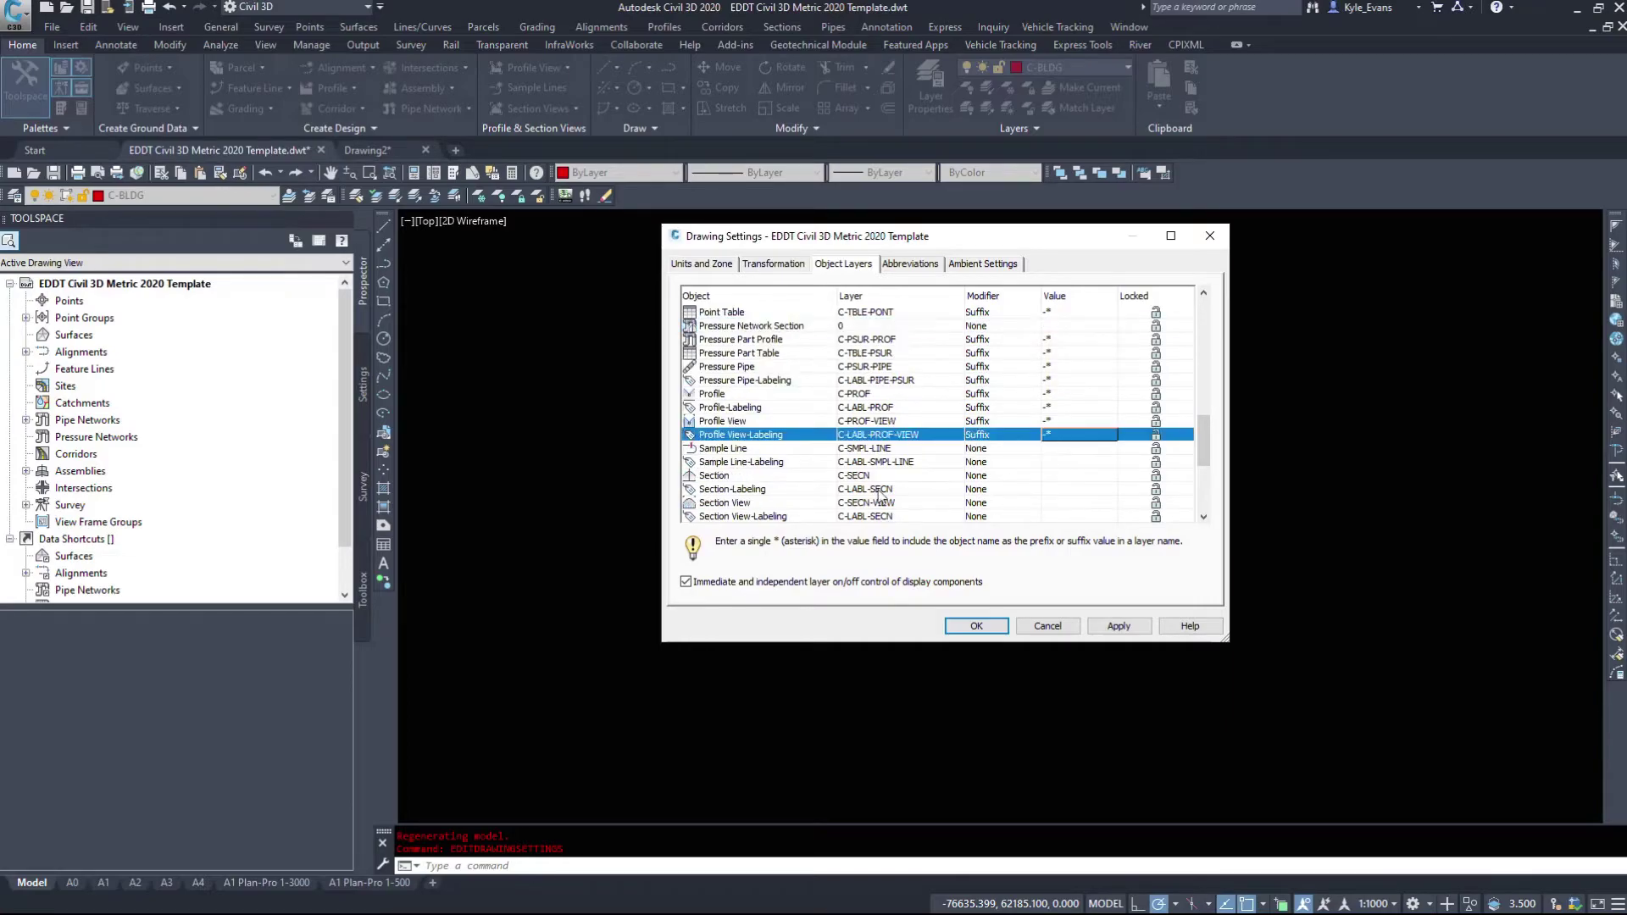
{"action": "left_click", "coordinate": [767, 478]}
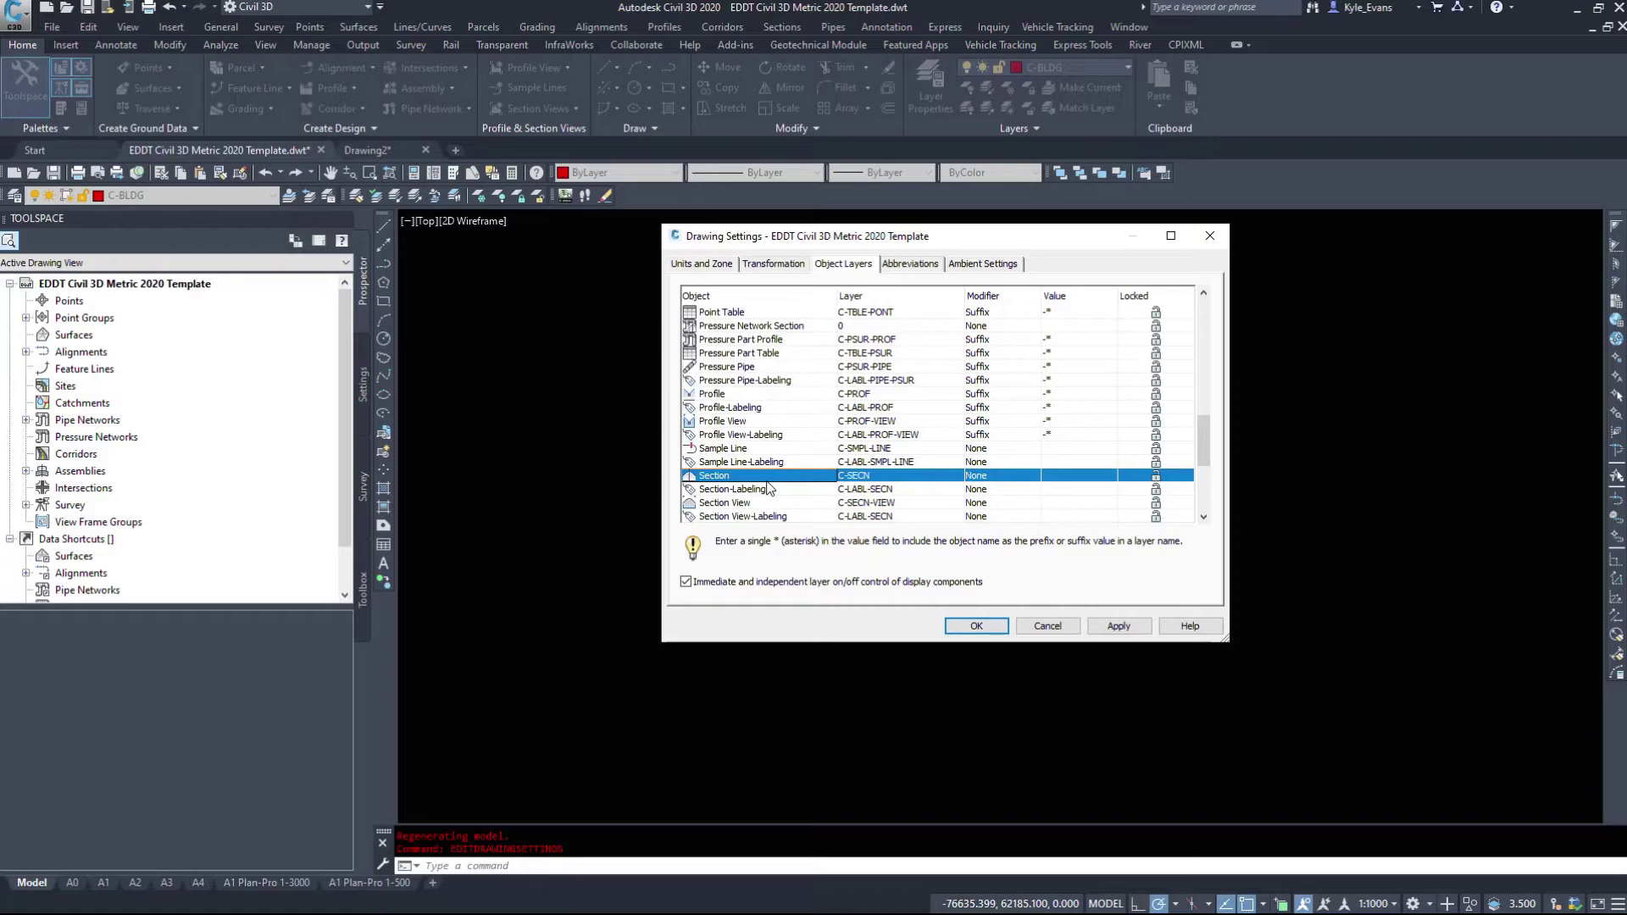
{"action": "scroll", "coordinate": [907, 428], "scroll_direction": "down", "scroll_amount": 3}
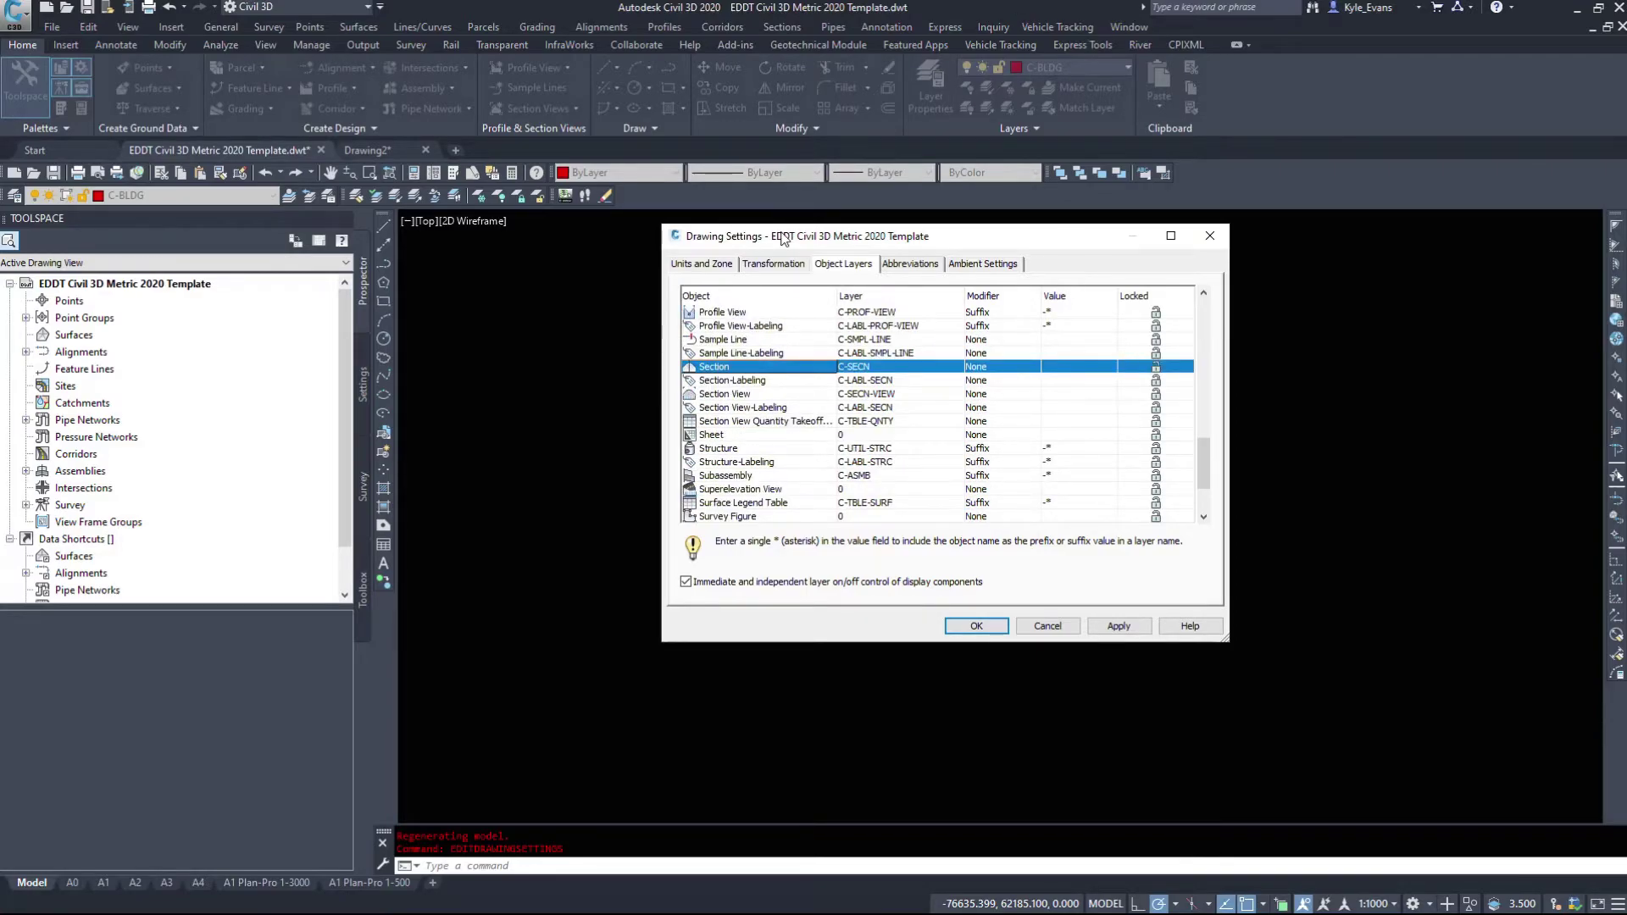
{"action": "scroll", "coordinate": [945, 493], "scroll_direction": "down", "scroll_amount": 3}
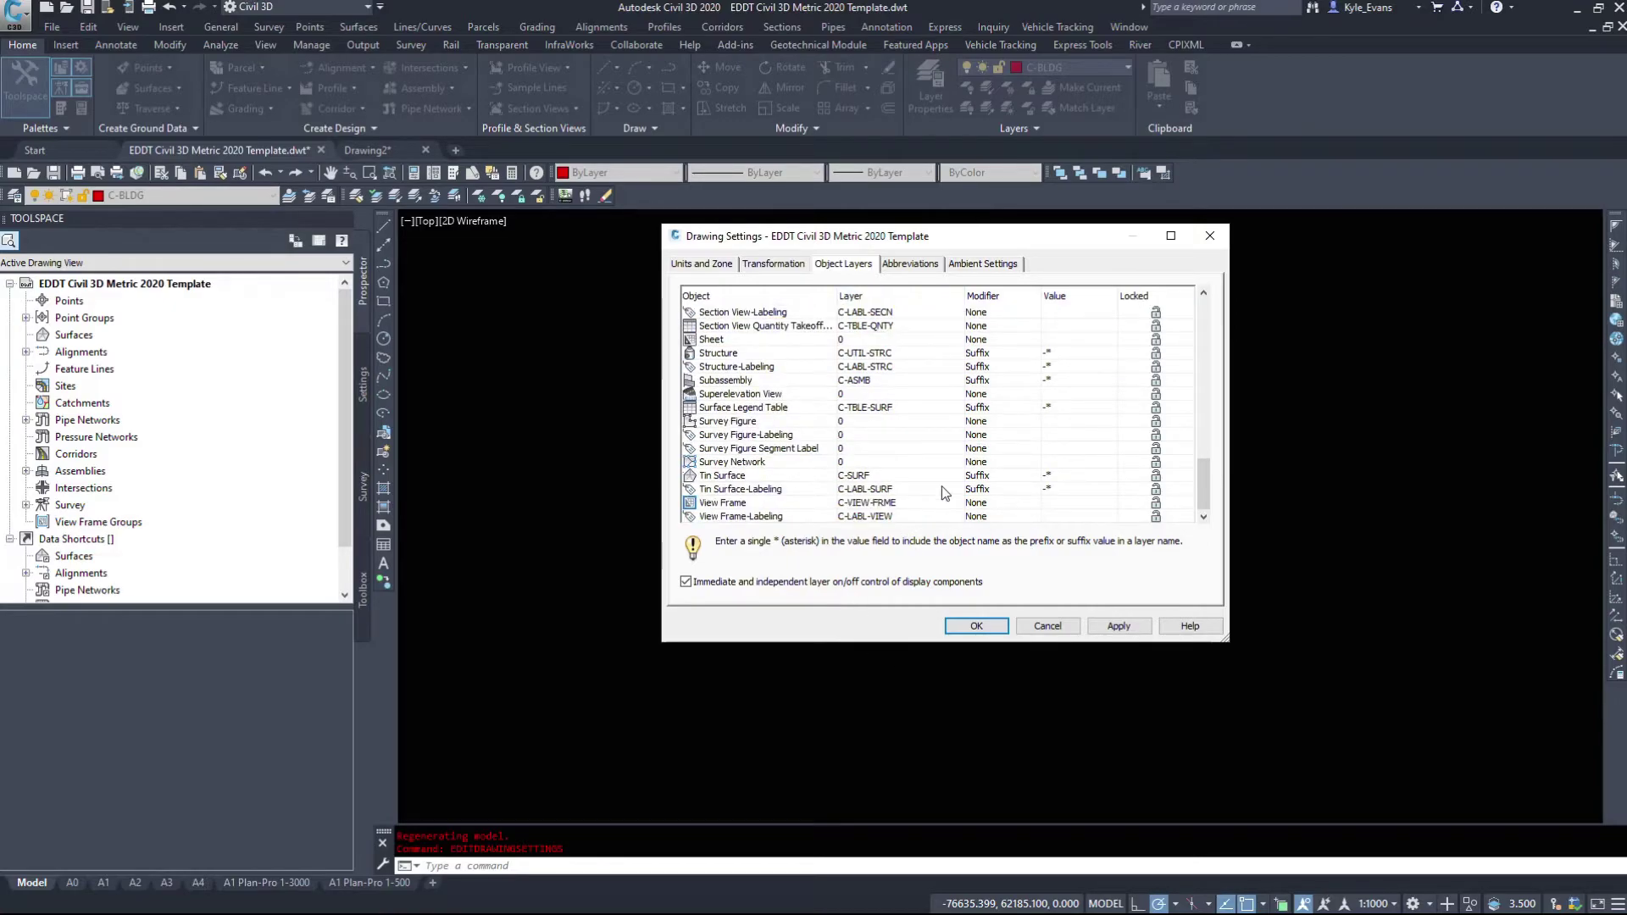
{"action": "scroll", "coordinate": [947, 495], "scroll_direction": "up", "scroll_amount": 15}
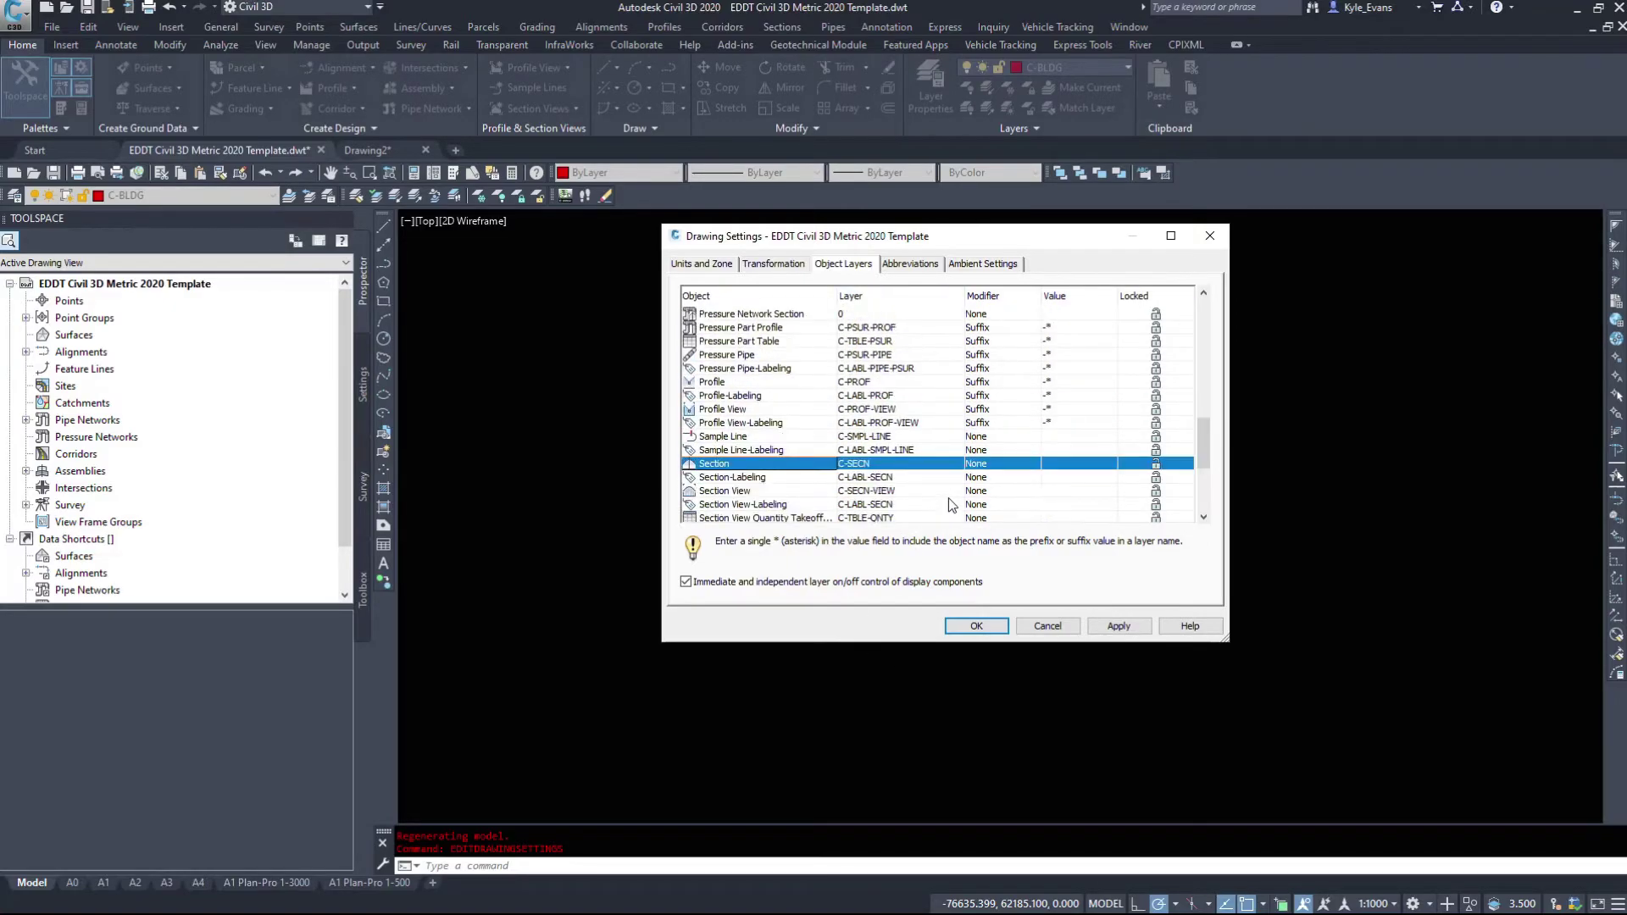
- Close Drawing Settings, draw a three-vertex polyline, then erase it
{"action": "left_click", "coordinate": [1049, 630]}
{"action": "type", "text": "pl"}
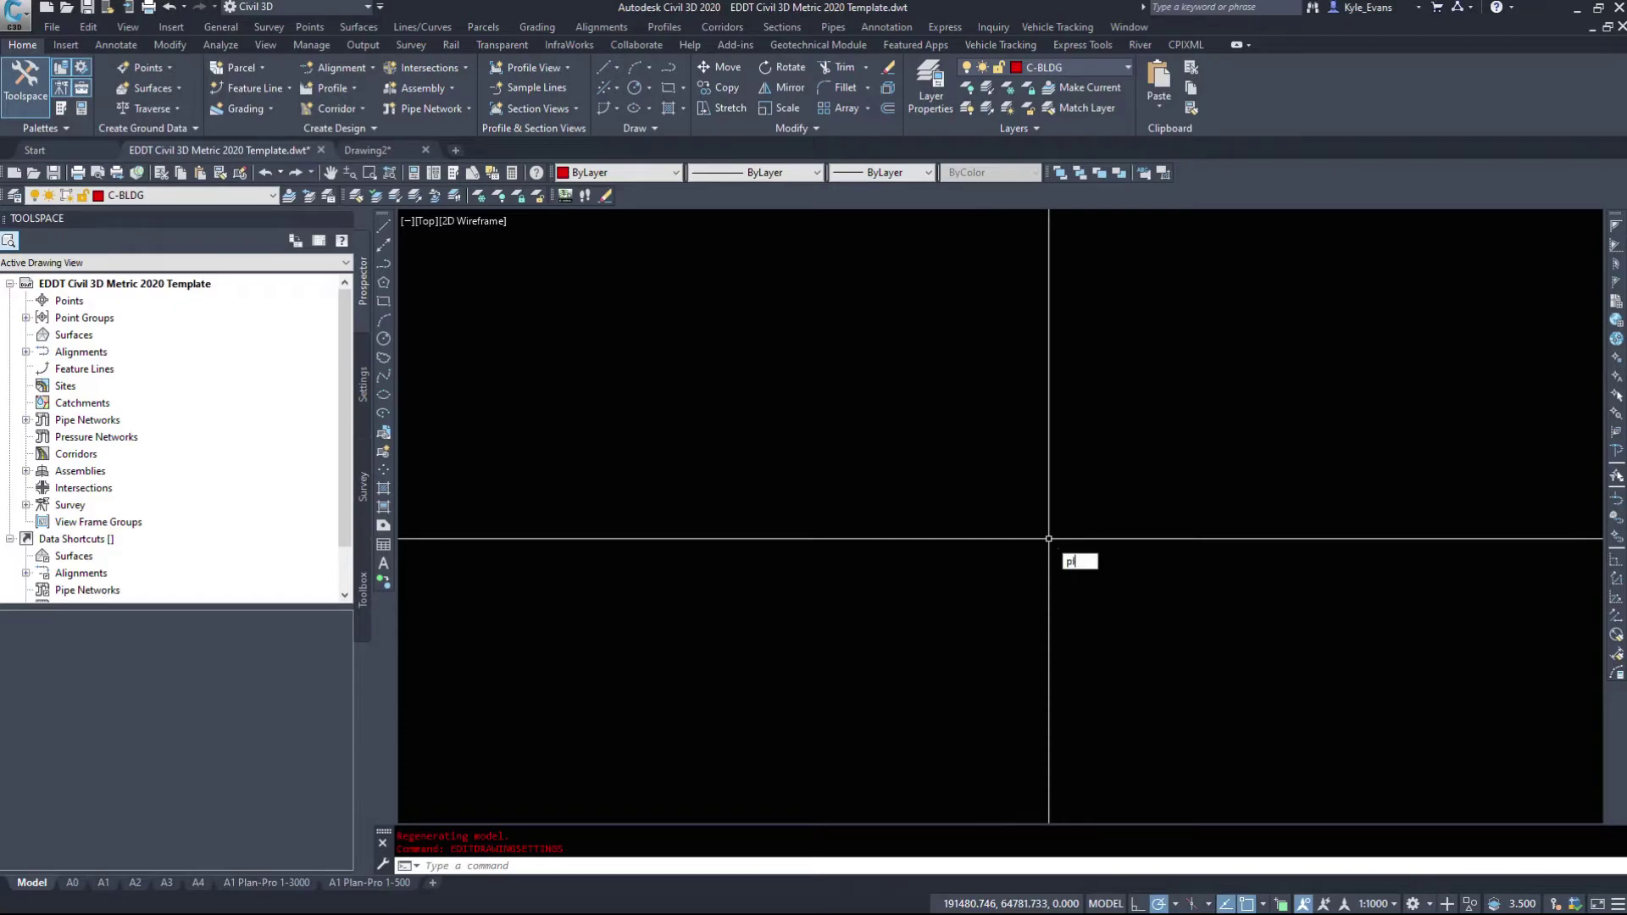
{"action": "key", "text": "Return"}
{"action": "left_click", "coordinate": [728, 601]}
{"action": "left_click", "coordinate": [1004, 421]}
{"action": "left_click", "coordinate": [1399, 515]}
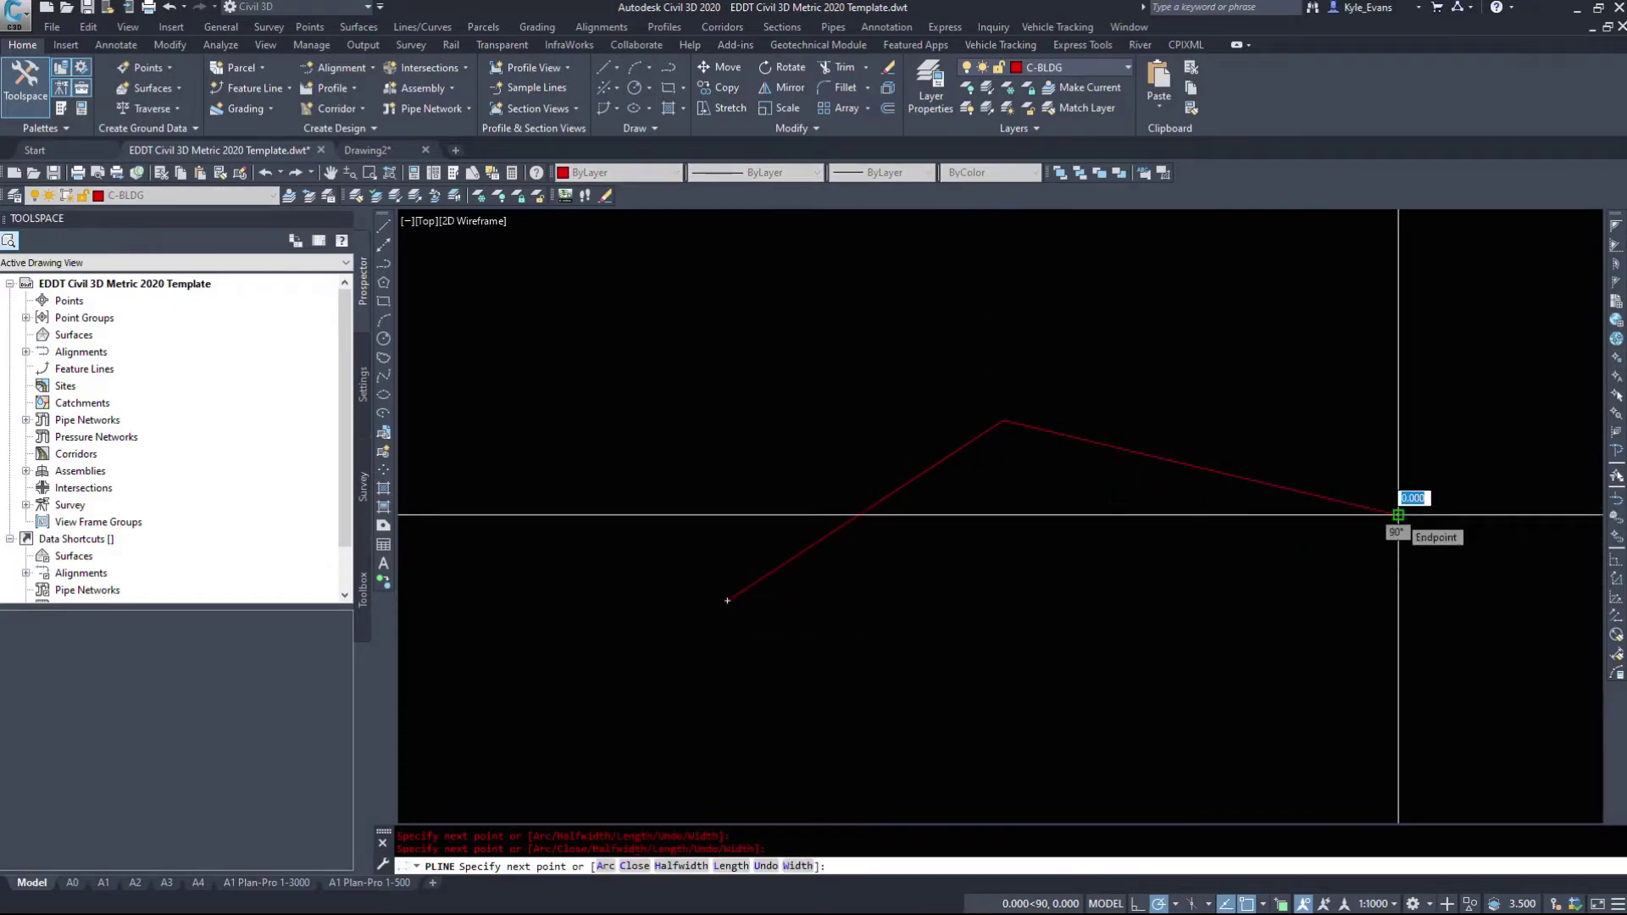
{"action": "key", "text": "Return"}
{"action": "left_click", "coordinate": [1330, 446]}
{"action": "left_click", "coordinate": [1055, 543]}
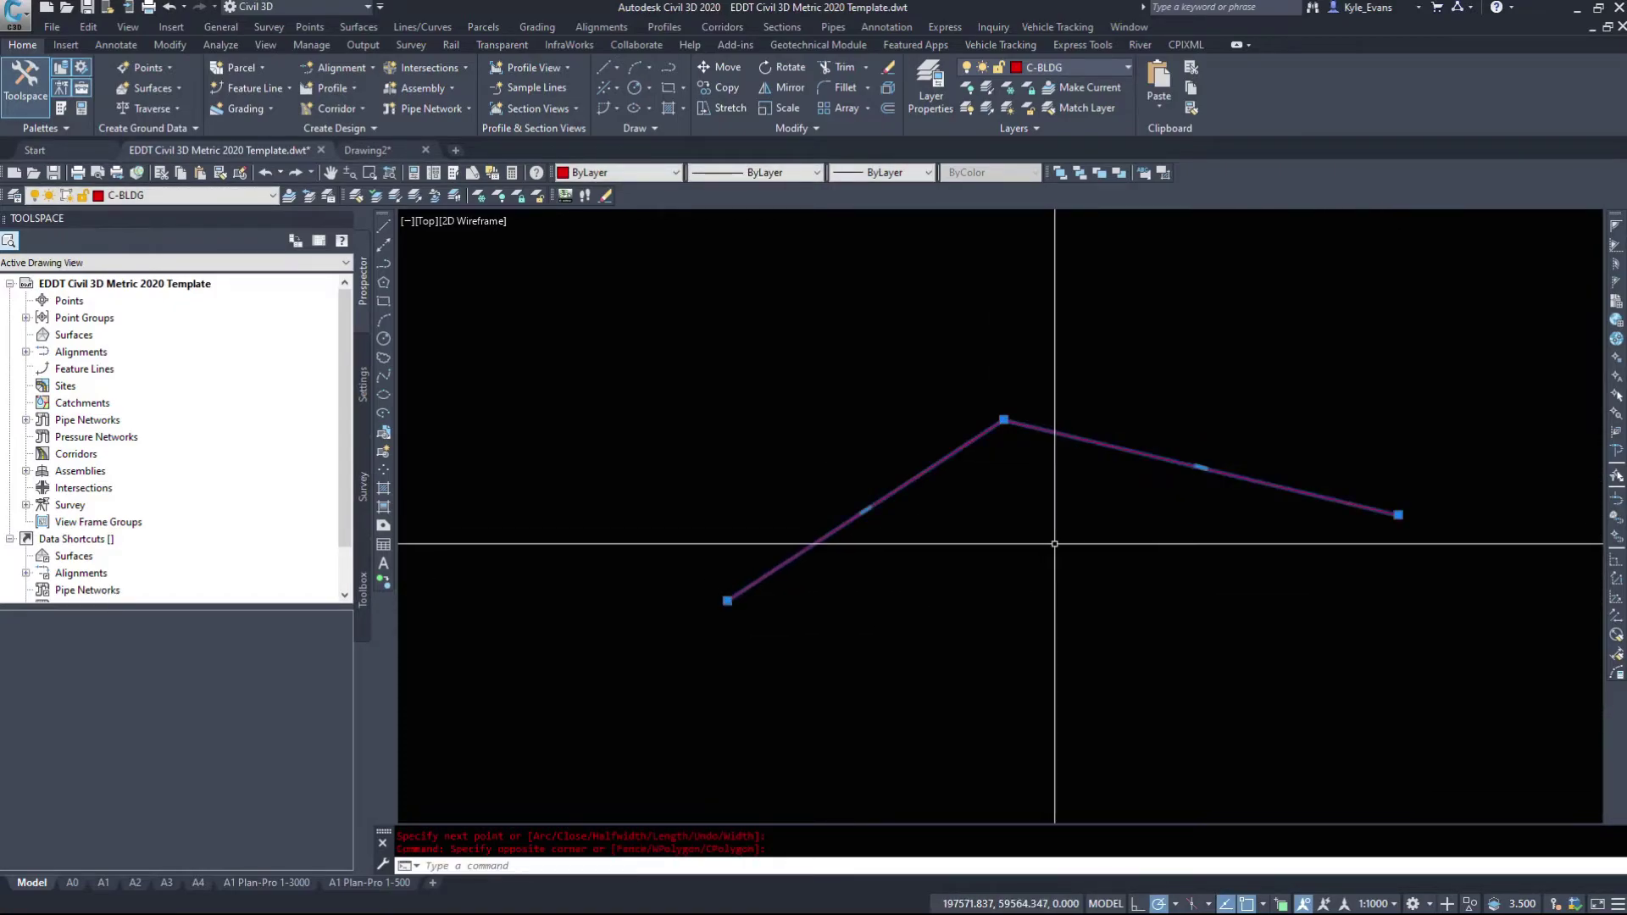
{"action": "key", "text": "Delete"}
- Draw a new polyline with a 100-unit segment and zoom extents
{"action": "type", "text": "pl"}
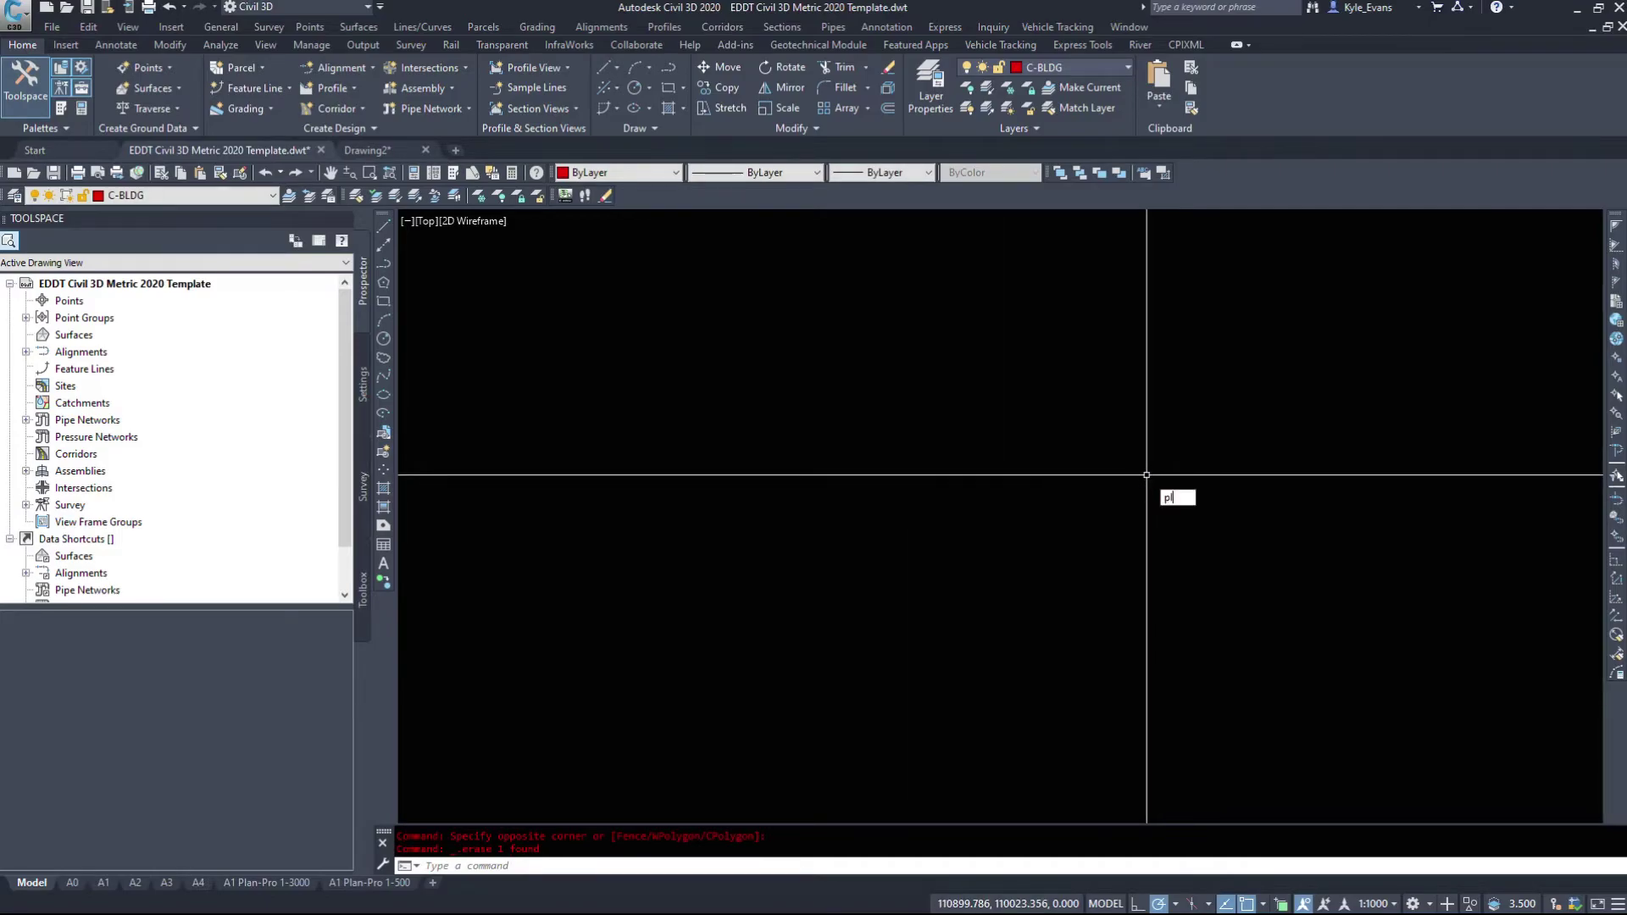
{"action": "key", "text": "Return"}
{"action": "left_click", "coordinate": [876, 557]}
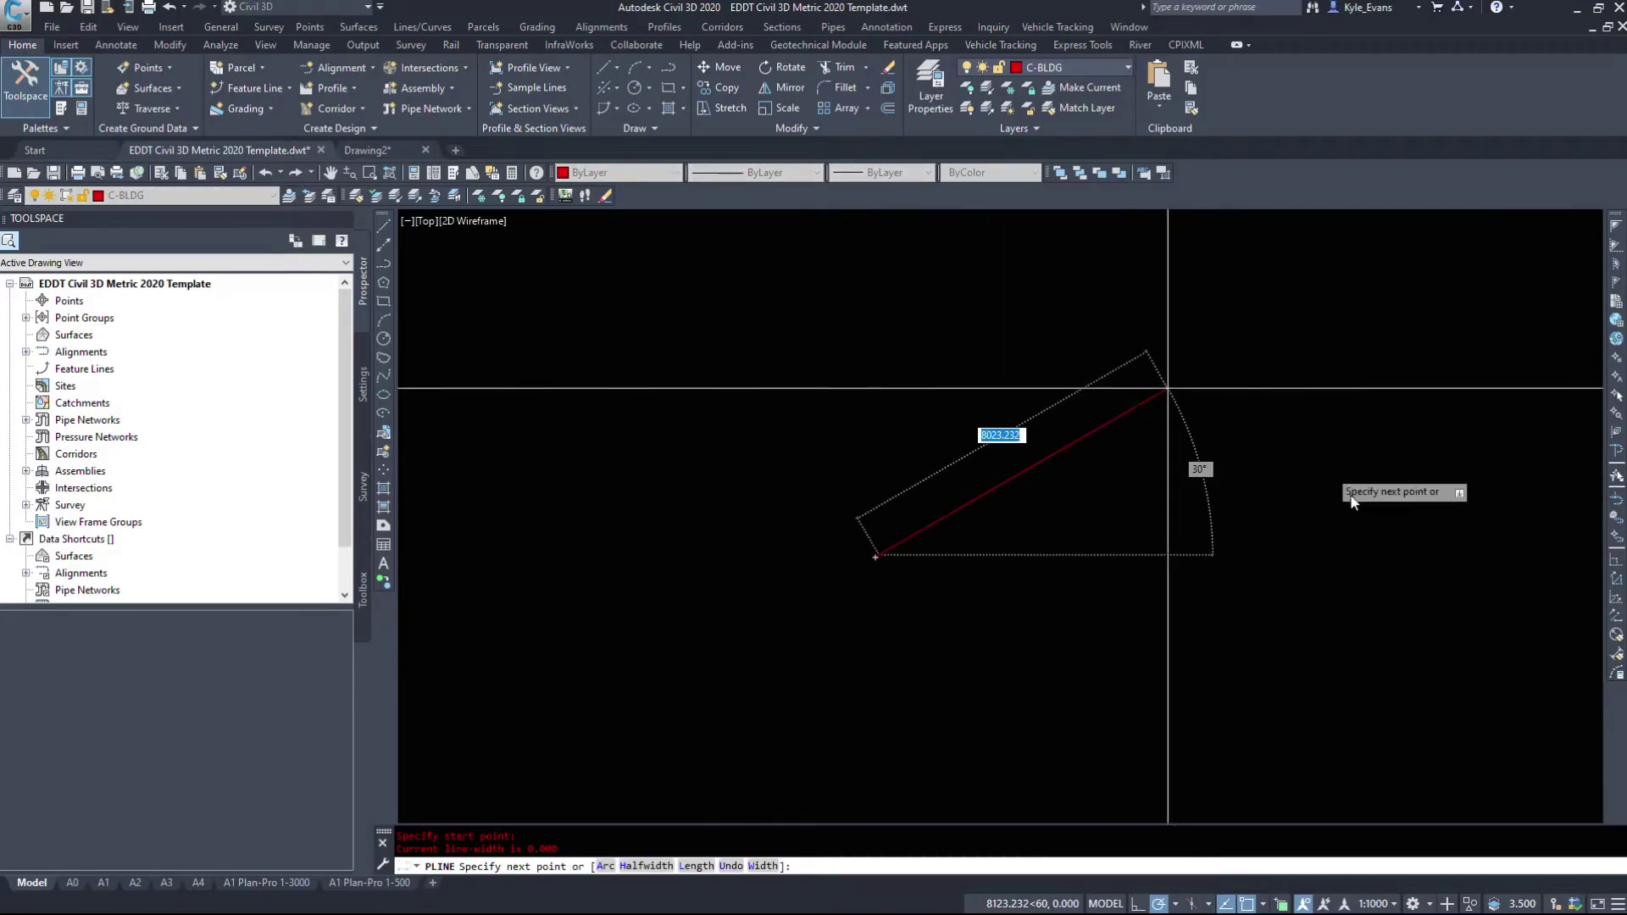
{"action": "type", "text": "100"}
{"action": "key", "text": "Return"}
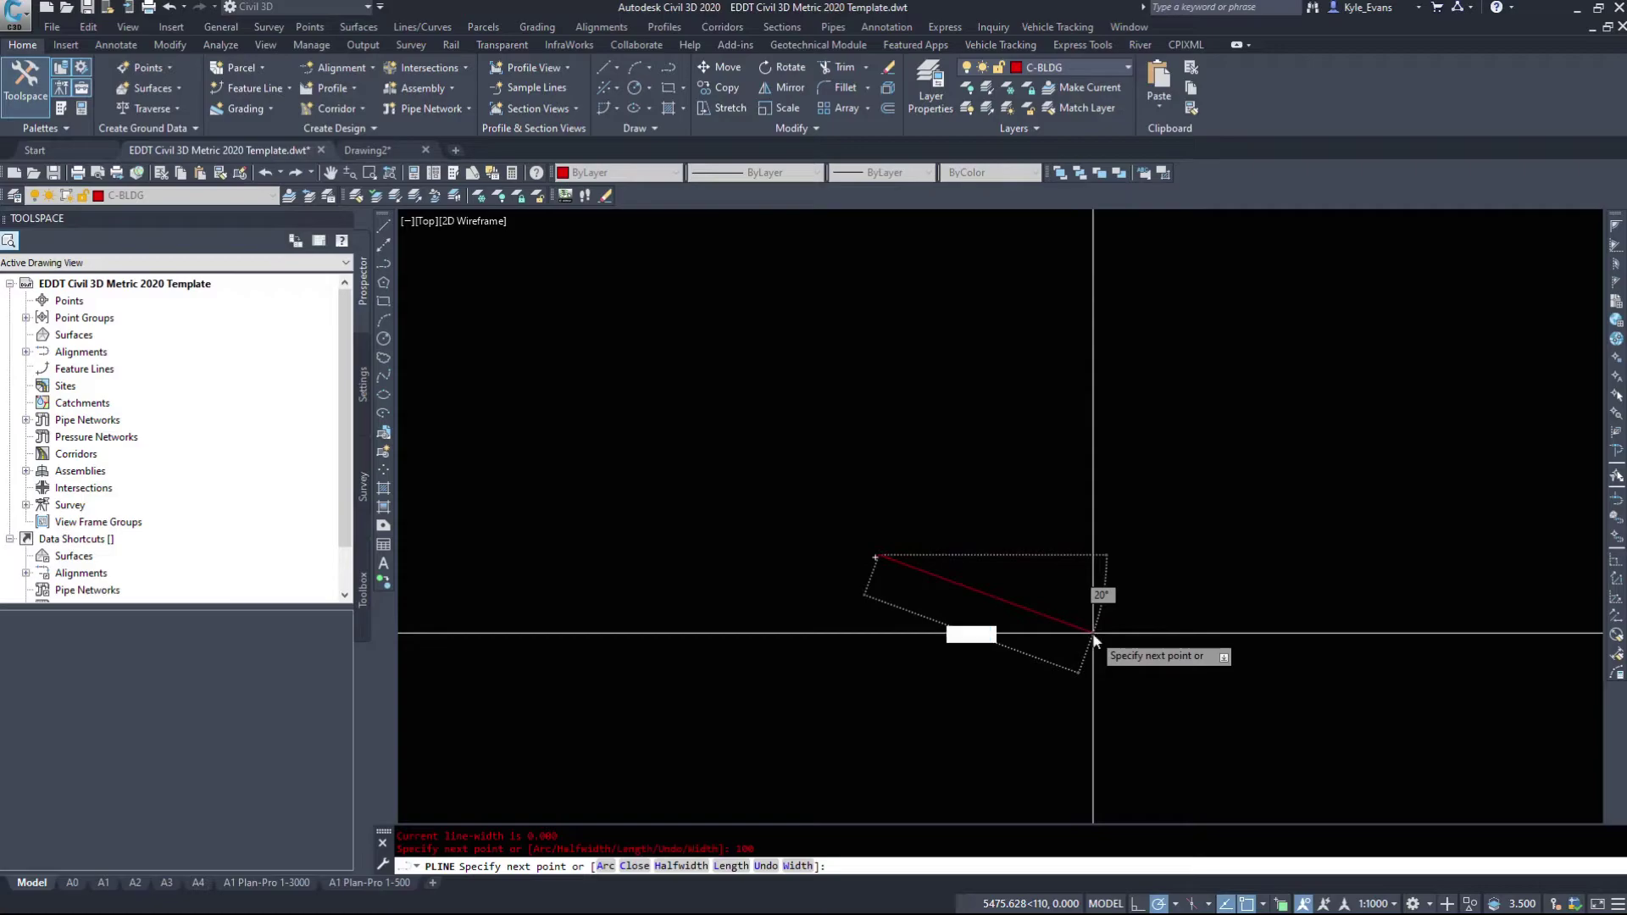
{"action": "key", "text": "Return"}
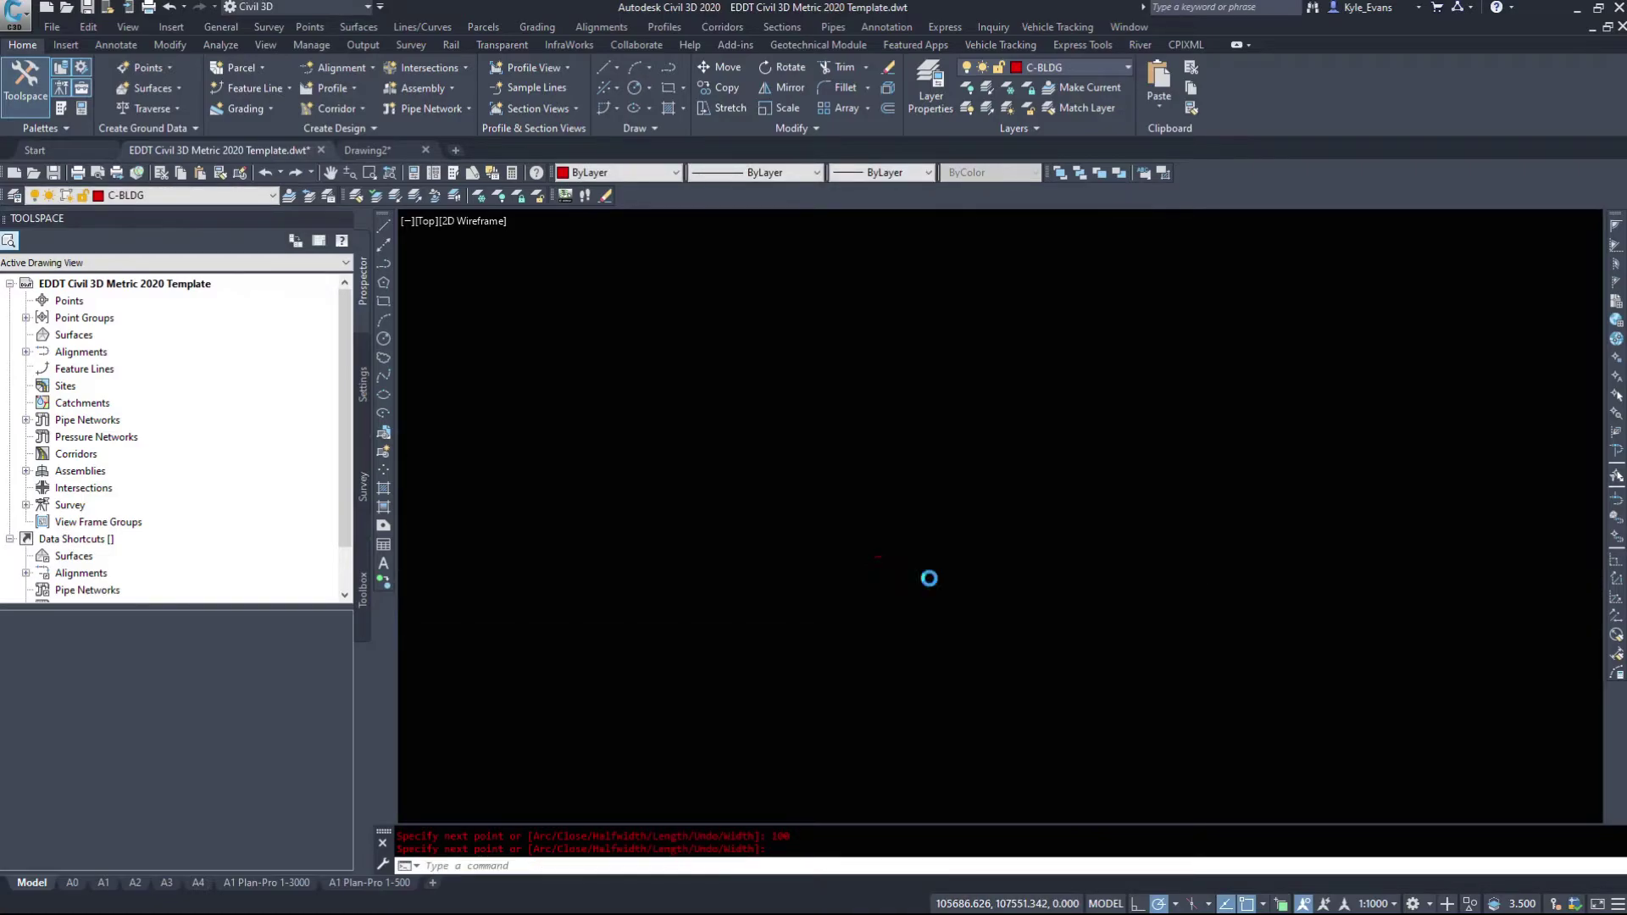
{"action": "type", "text": "ze"}
{"action": "key", "text": "Return"}
- Start Create Alignment from Polyline on the red polyline, accepting its direction
{"action": "left_click", "coordinate": [600, 27]}
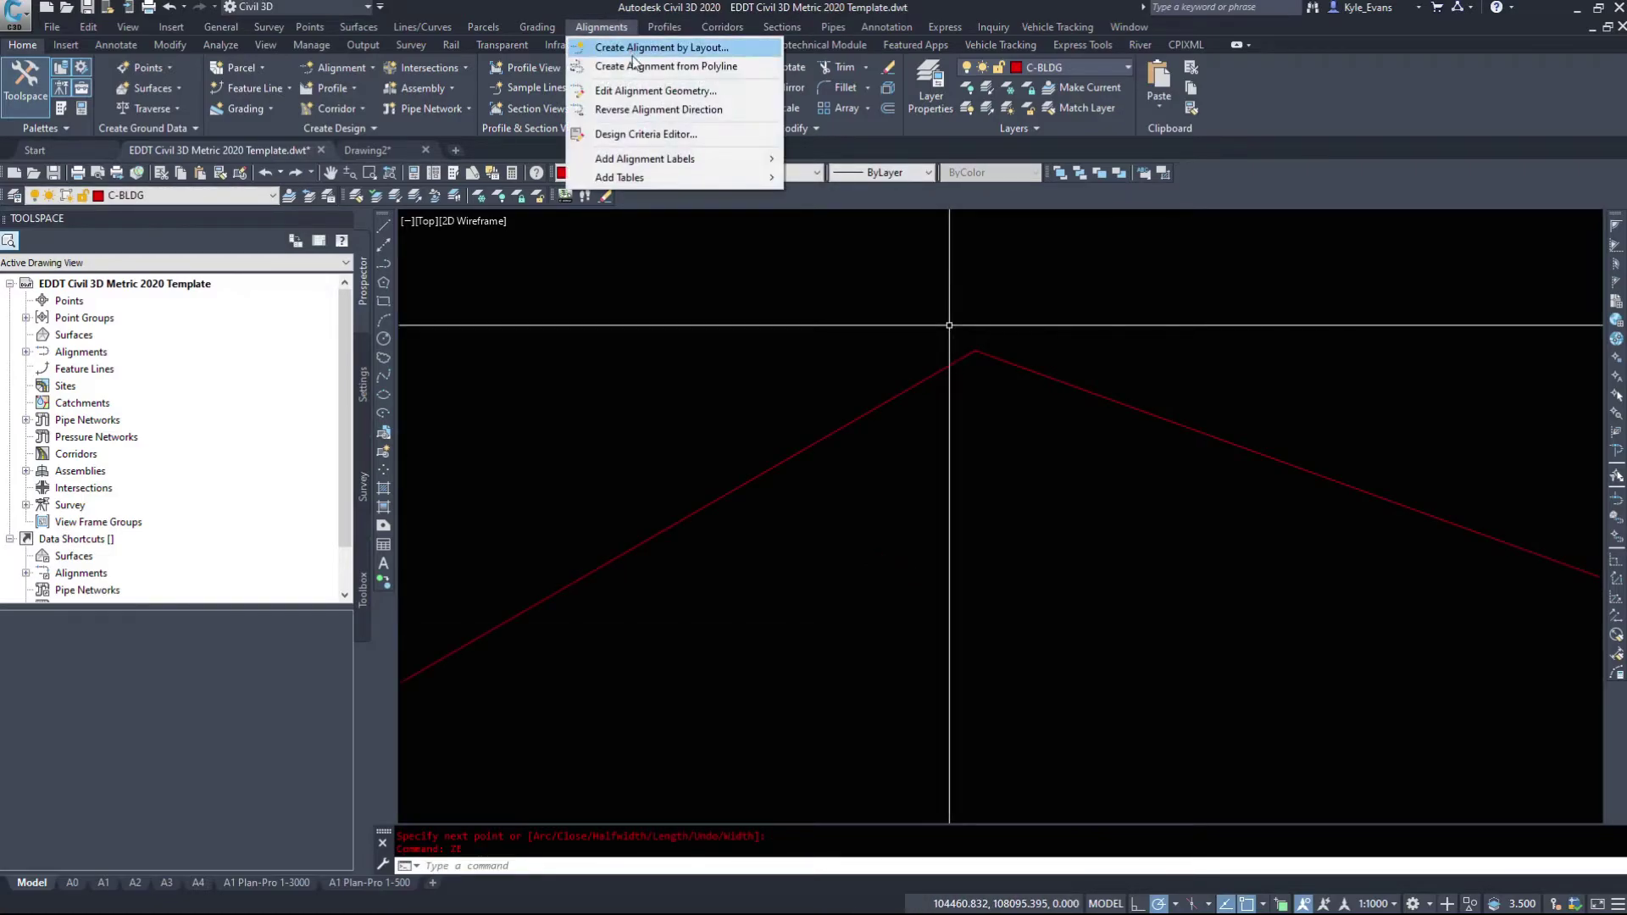
{"action": "left_click", "coordinate": [639, 66]}
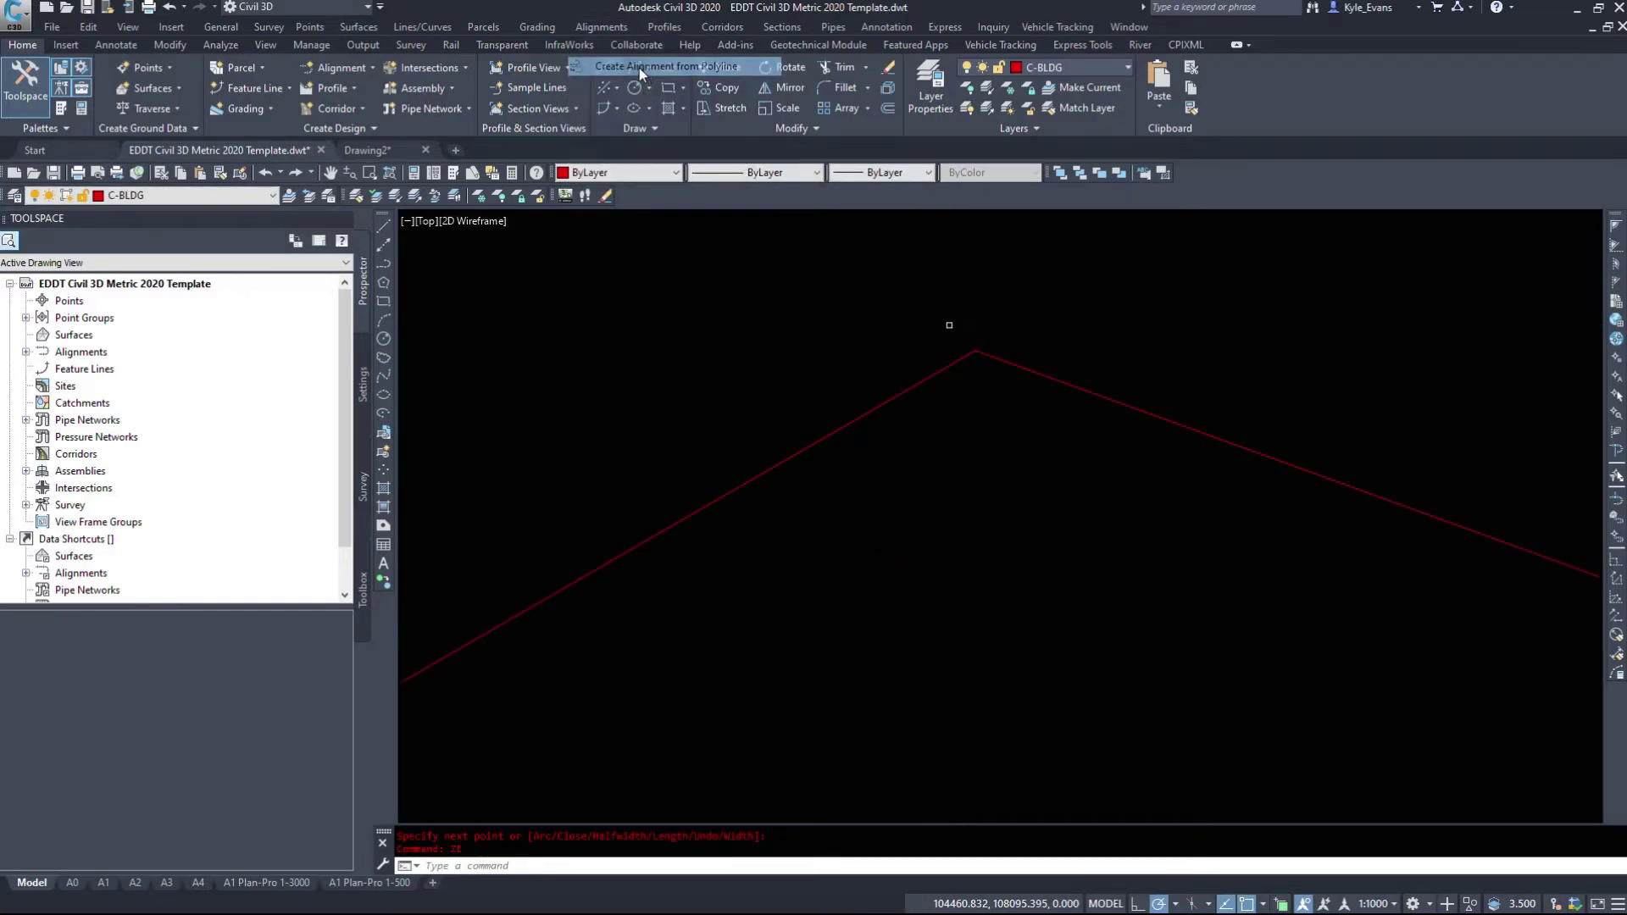
{"action": "left_click", "coordinate": [831, 432]}
{"action": "key", "text": "Return"}
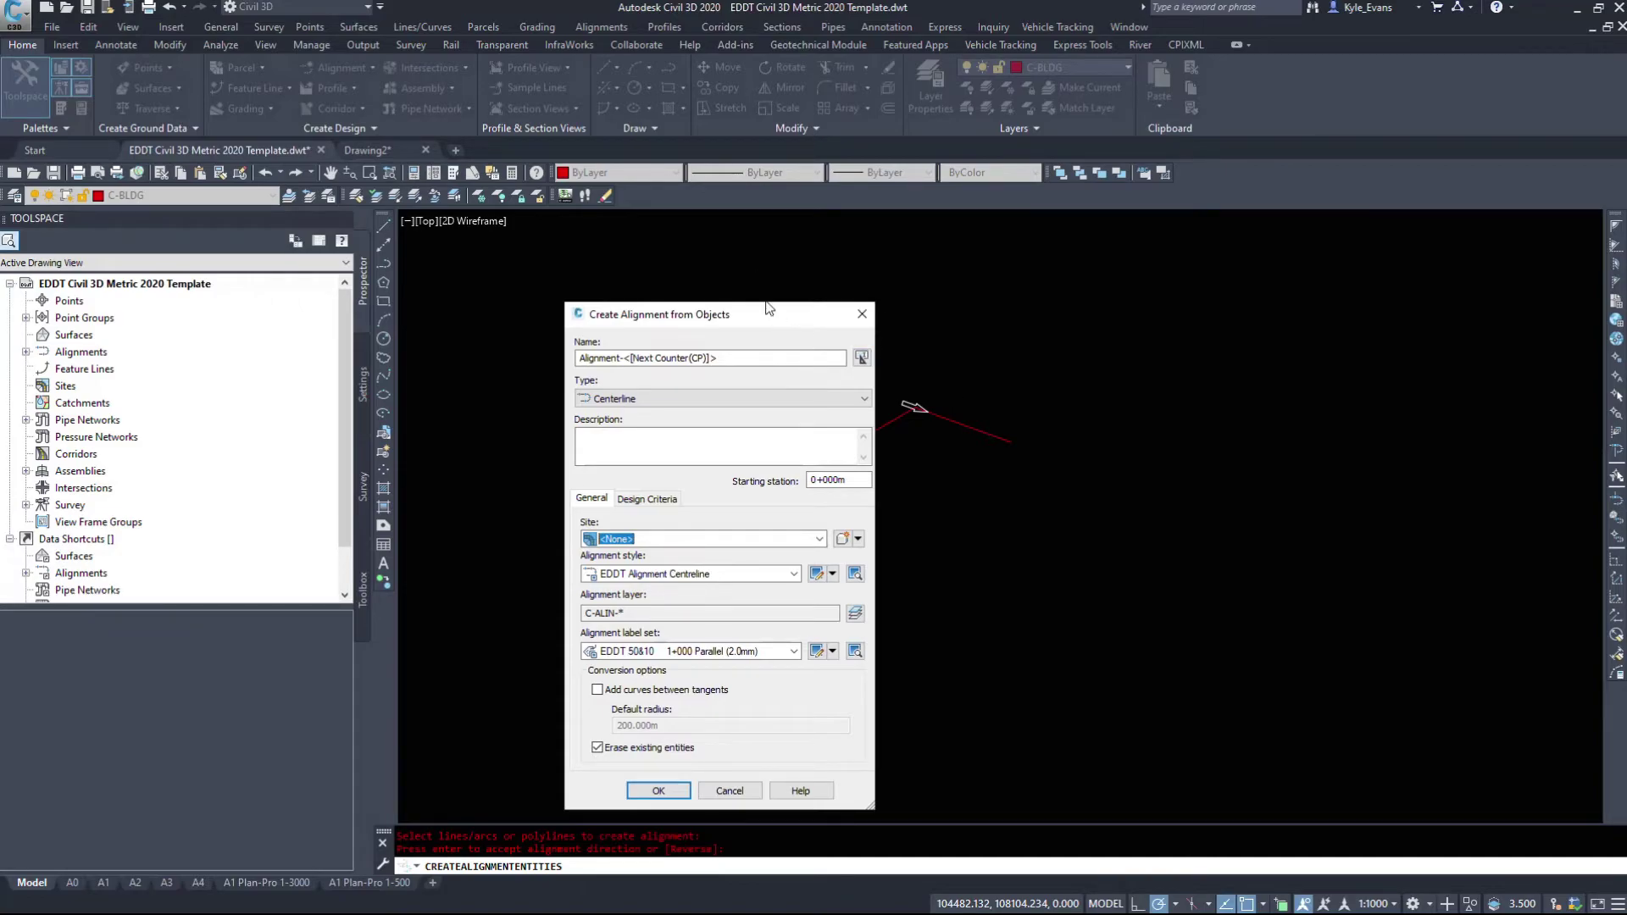
{"action": "left_click_drag", "start_coordinate": [767, 312], "coordinate": [660, 114]}
- Keep the alignment layer as C-ALIN with Suffix -*, giving C-ALIN-*
{"action": "left_click", "coordinate": [526, 412]}
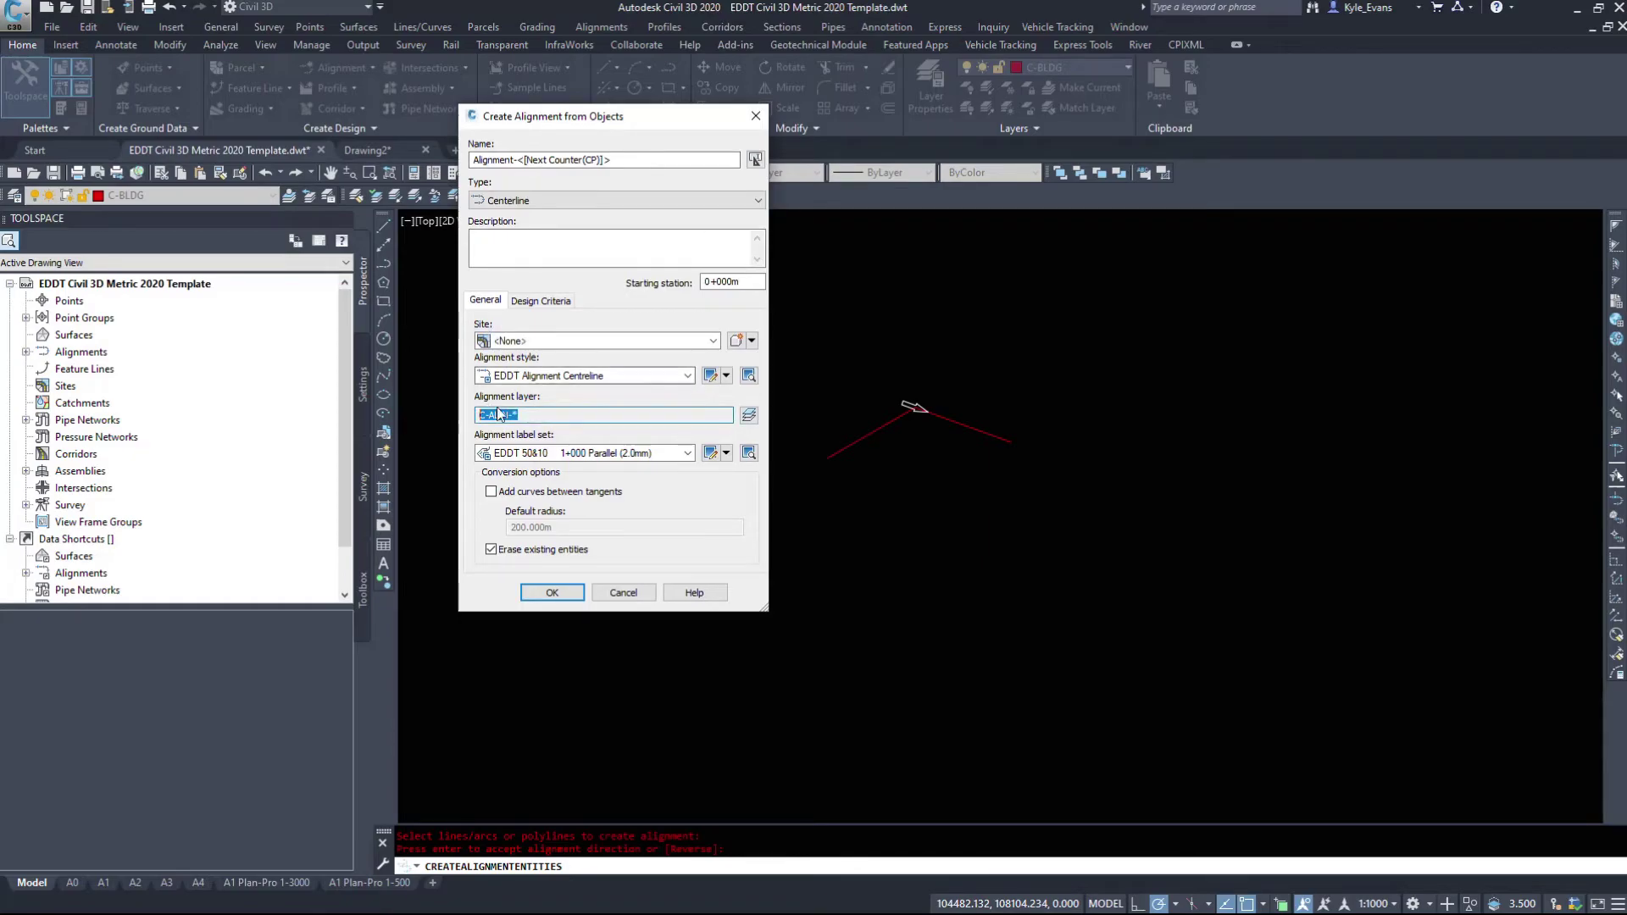
{"action": "left_click", "coordinate": [748, 414]}
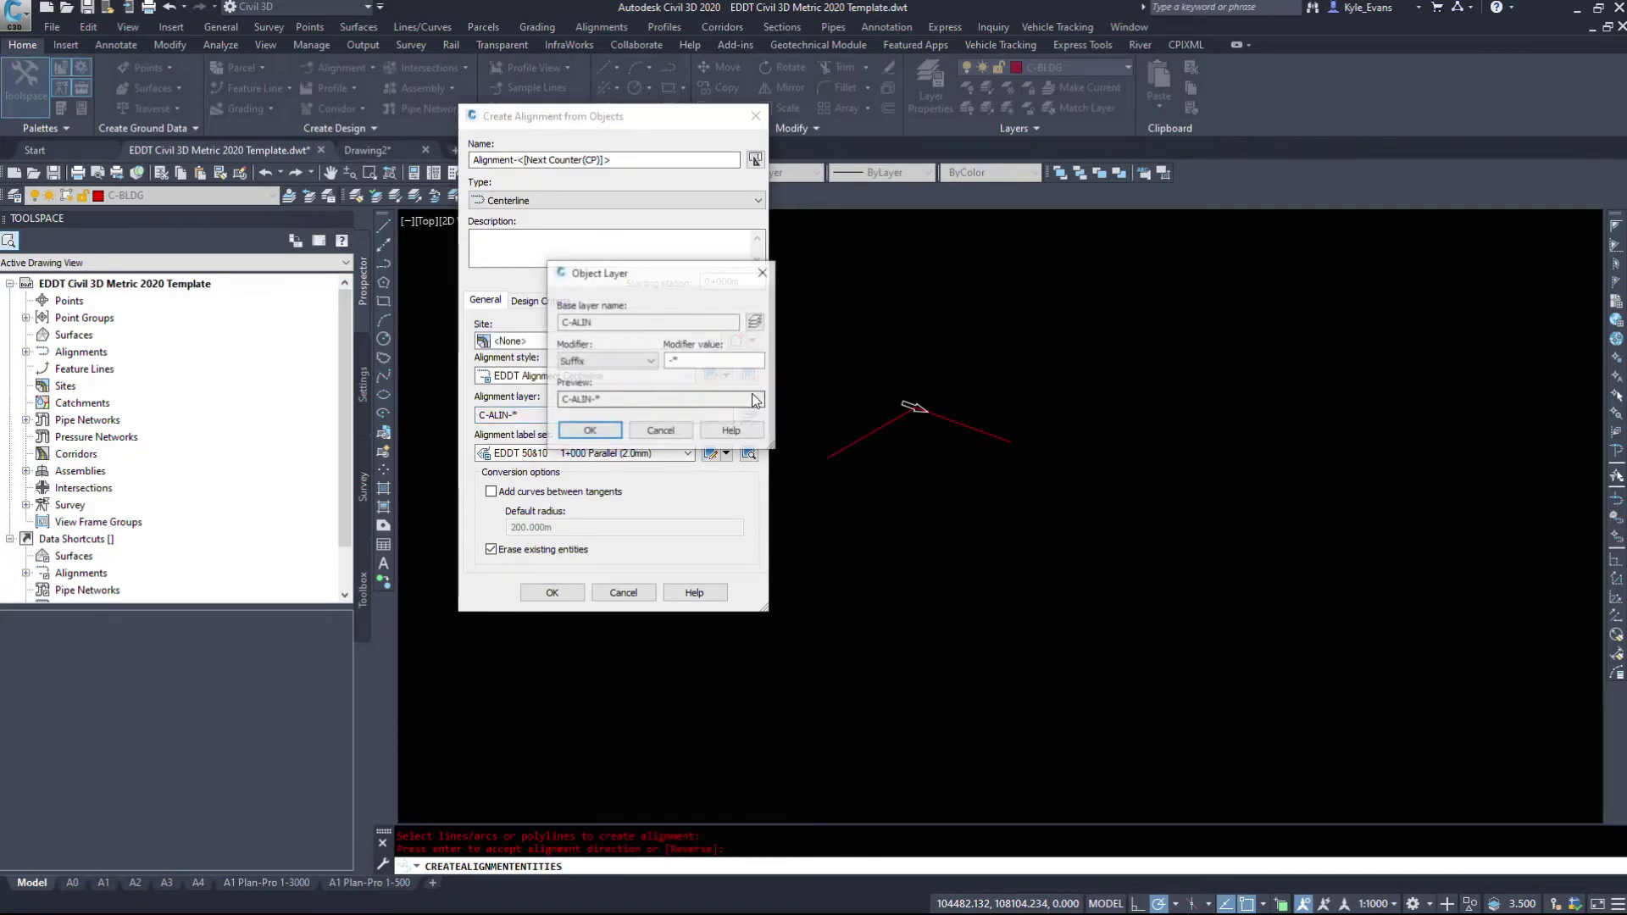
{"action": "left_click_drag", "start_coordinate": [659, 273], "coordinate": [912, 332]}
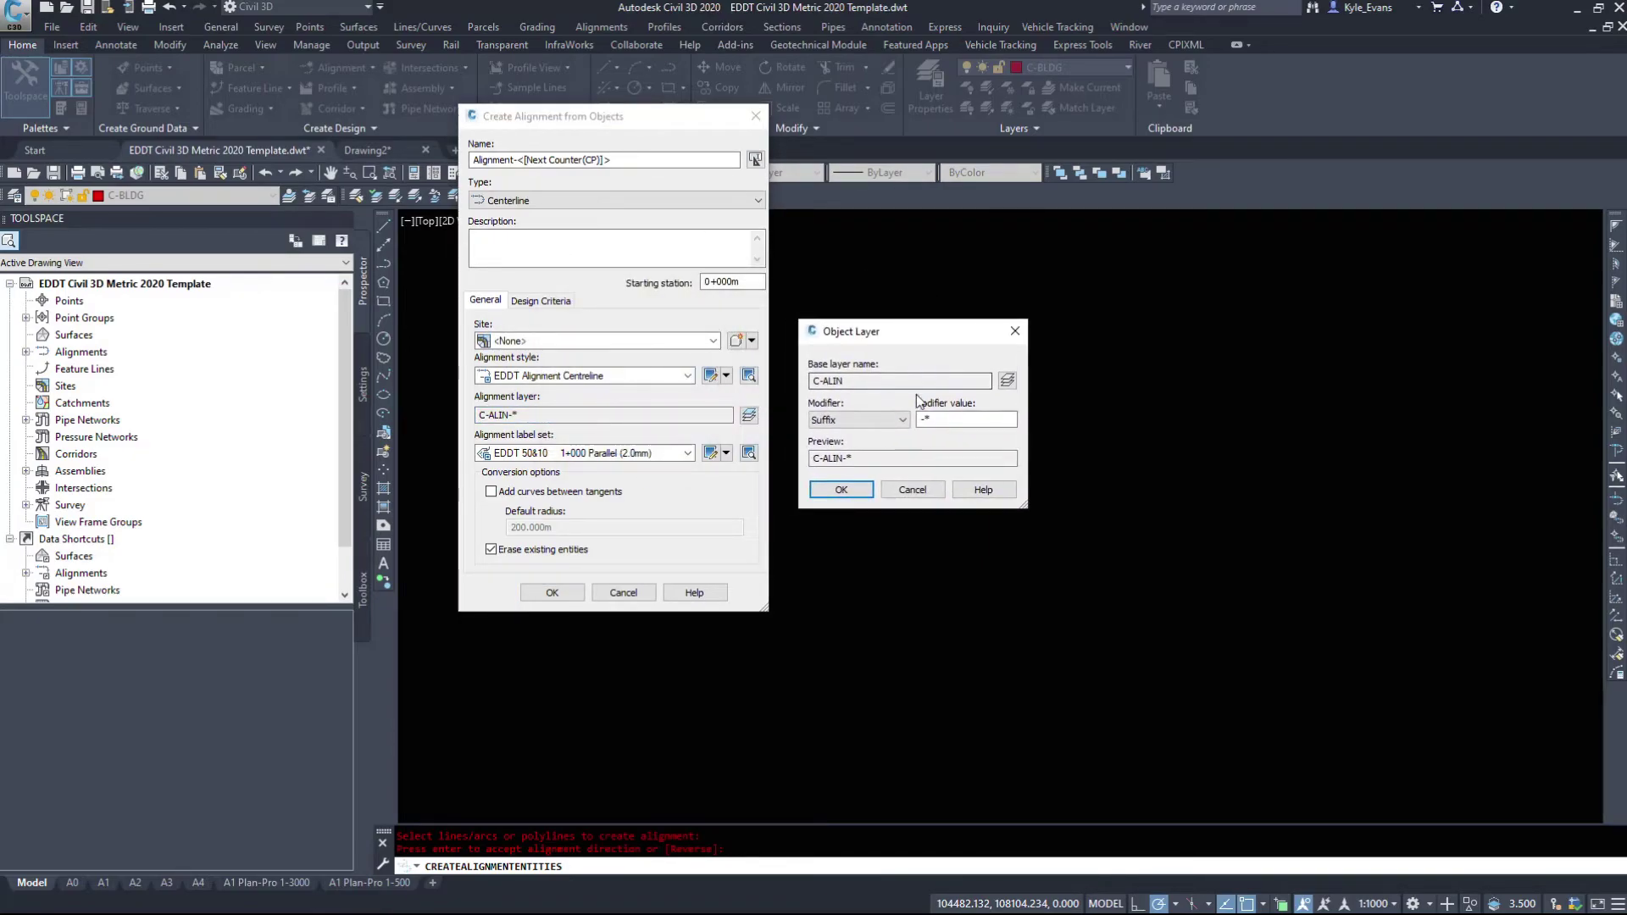
{"action": "left_click_drag", "start_coordinate": [852, 381], "coordinate": [803, 380]}
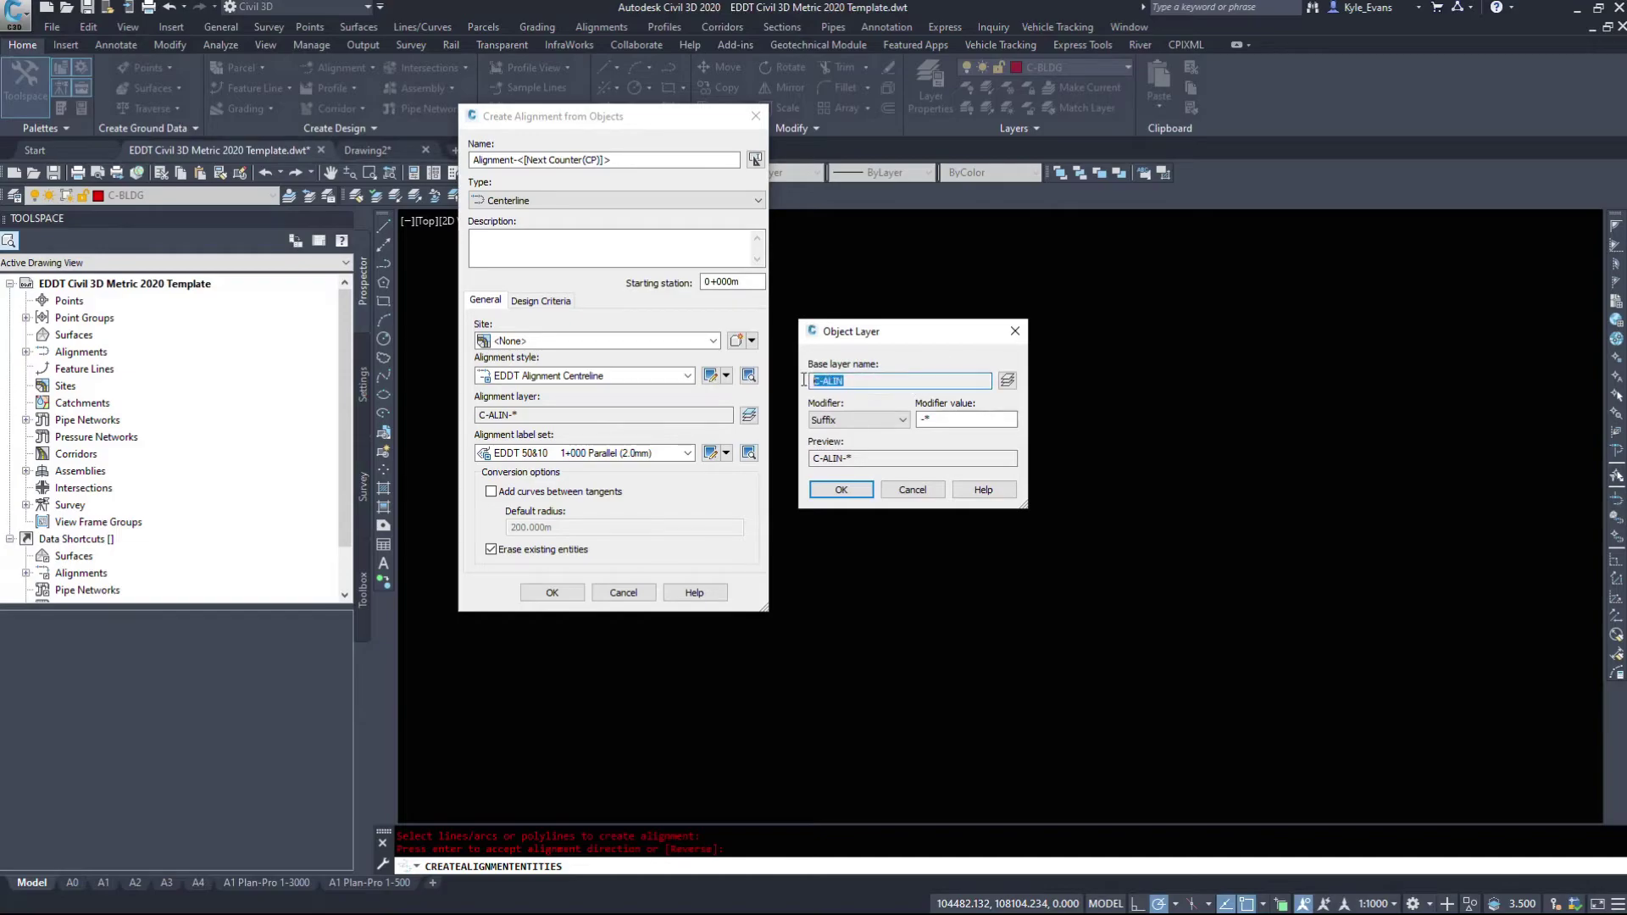
{"action": "left_click", "coordinate": [838, 420]}
{"action": "left_click", "coordinate": [839, 426]}
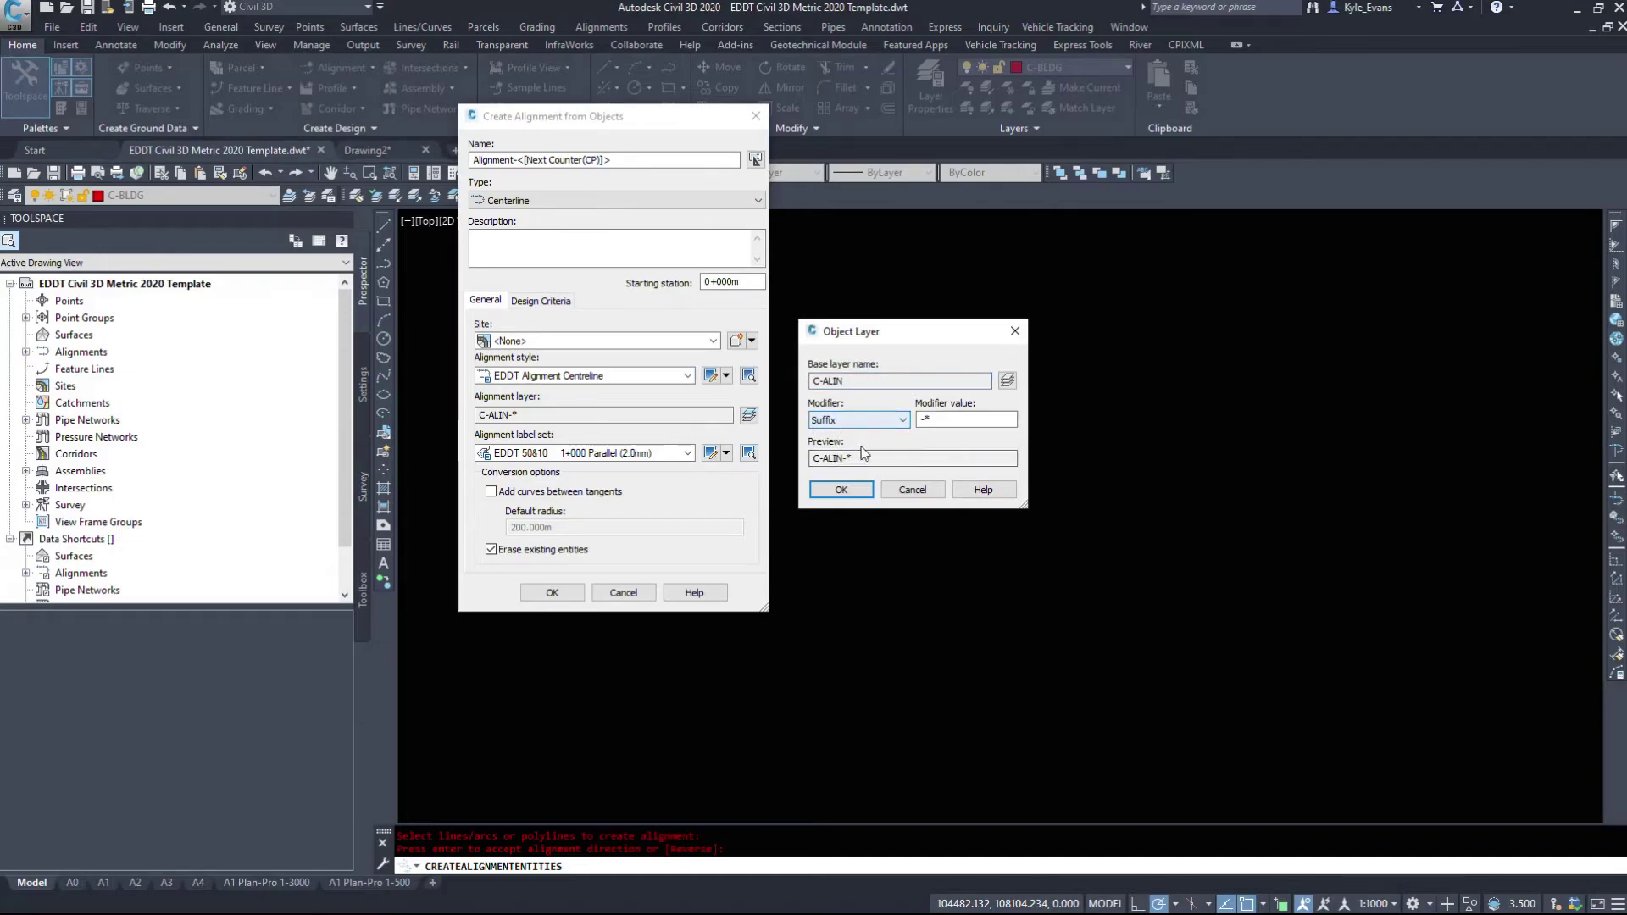
{"action": "left_click", "coordinate": [984, 418]}
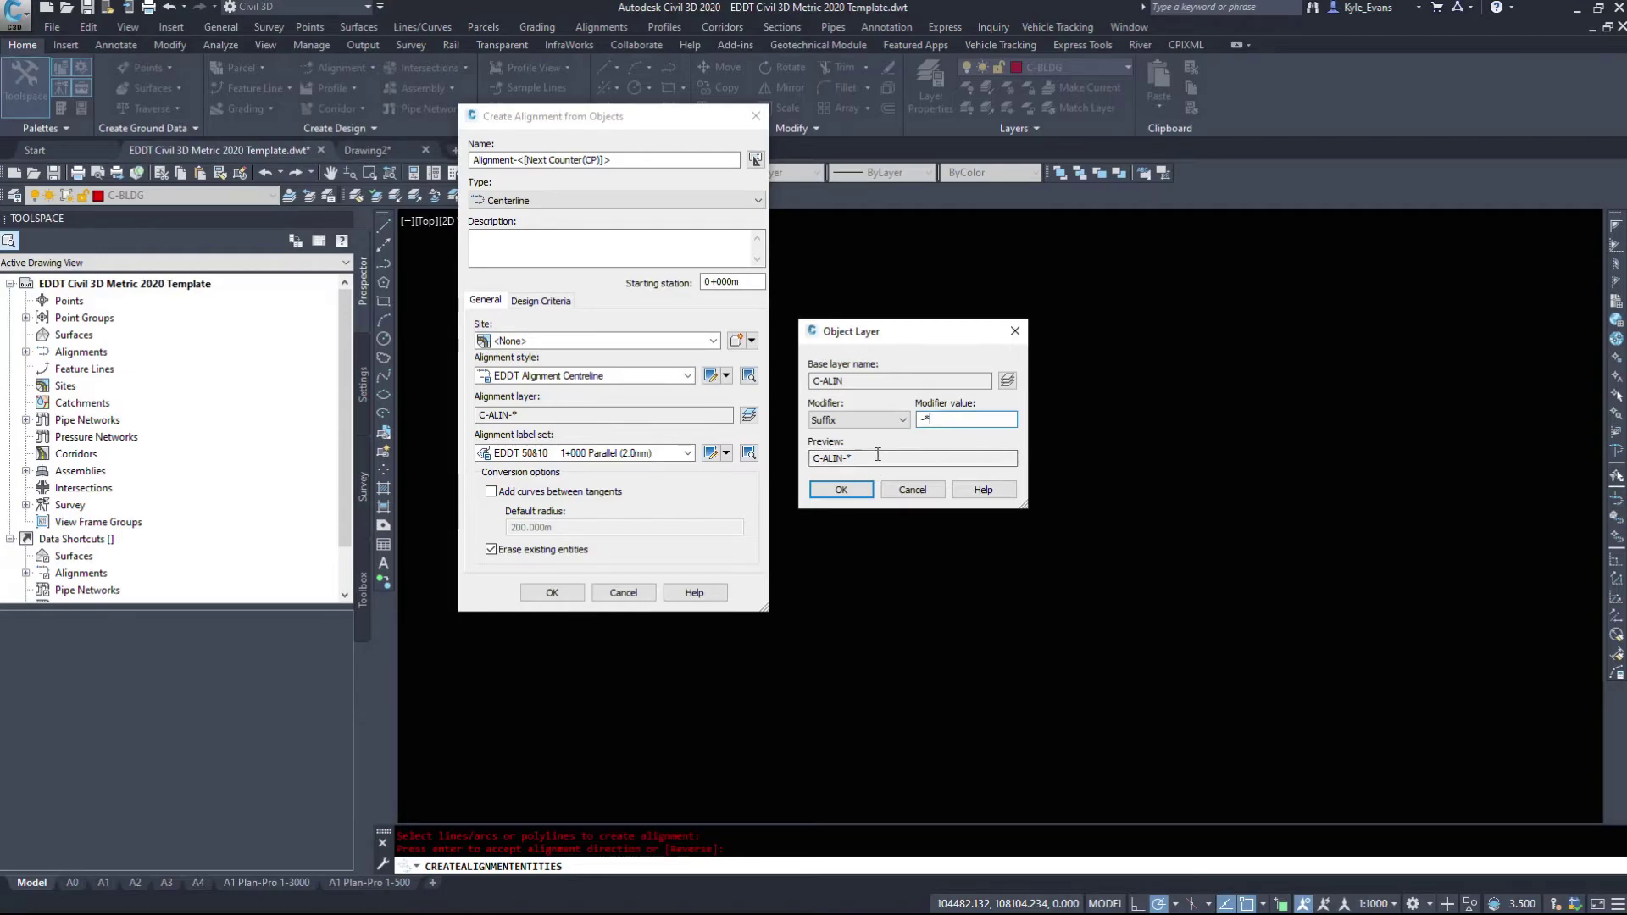
{"action": "left_click_drag", "start_coordinate": [890, 459], "coordinate": [819, 462]}
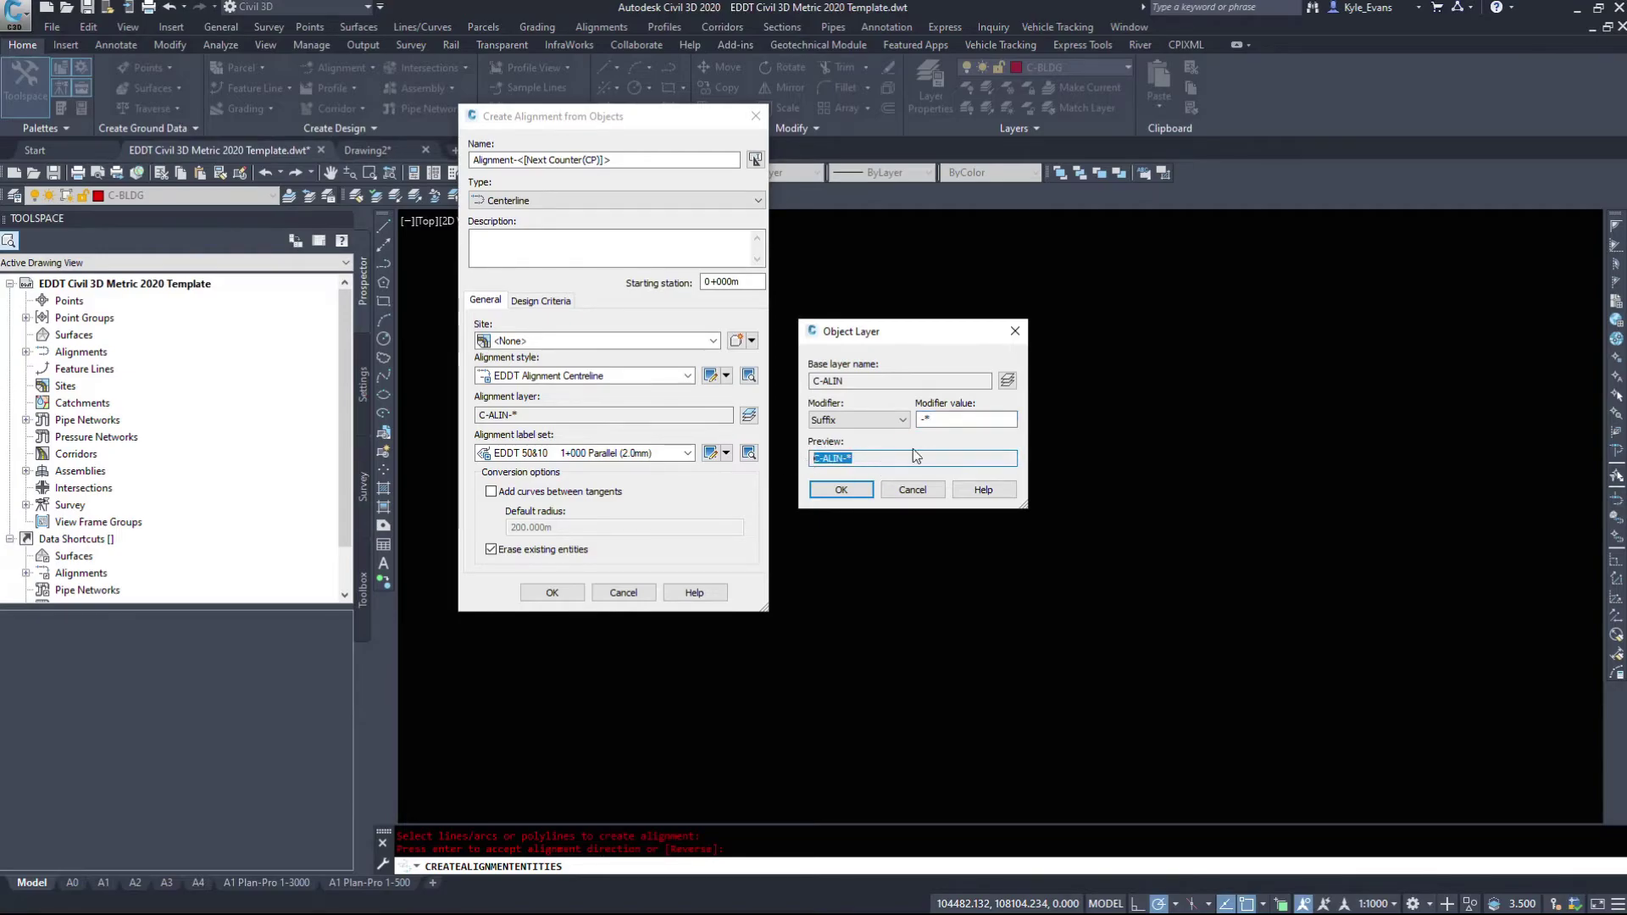
- Name the alignment 'Highway 50 Centerline' and confirm its layer reads C-ALIN-Highway 50 Centerline
{"action": "left_click", "coordinate": [897, 495]}
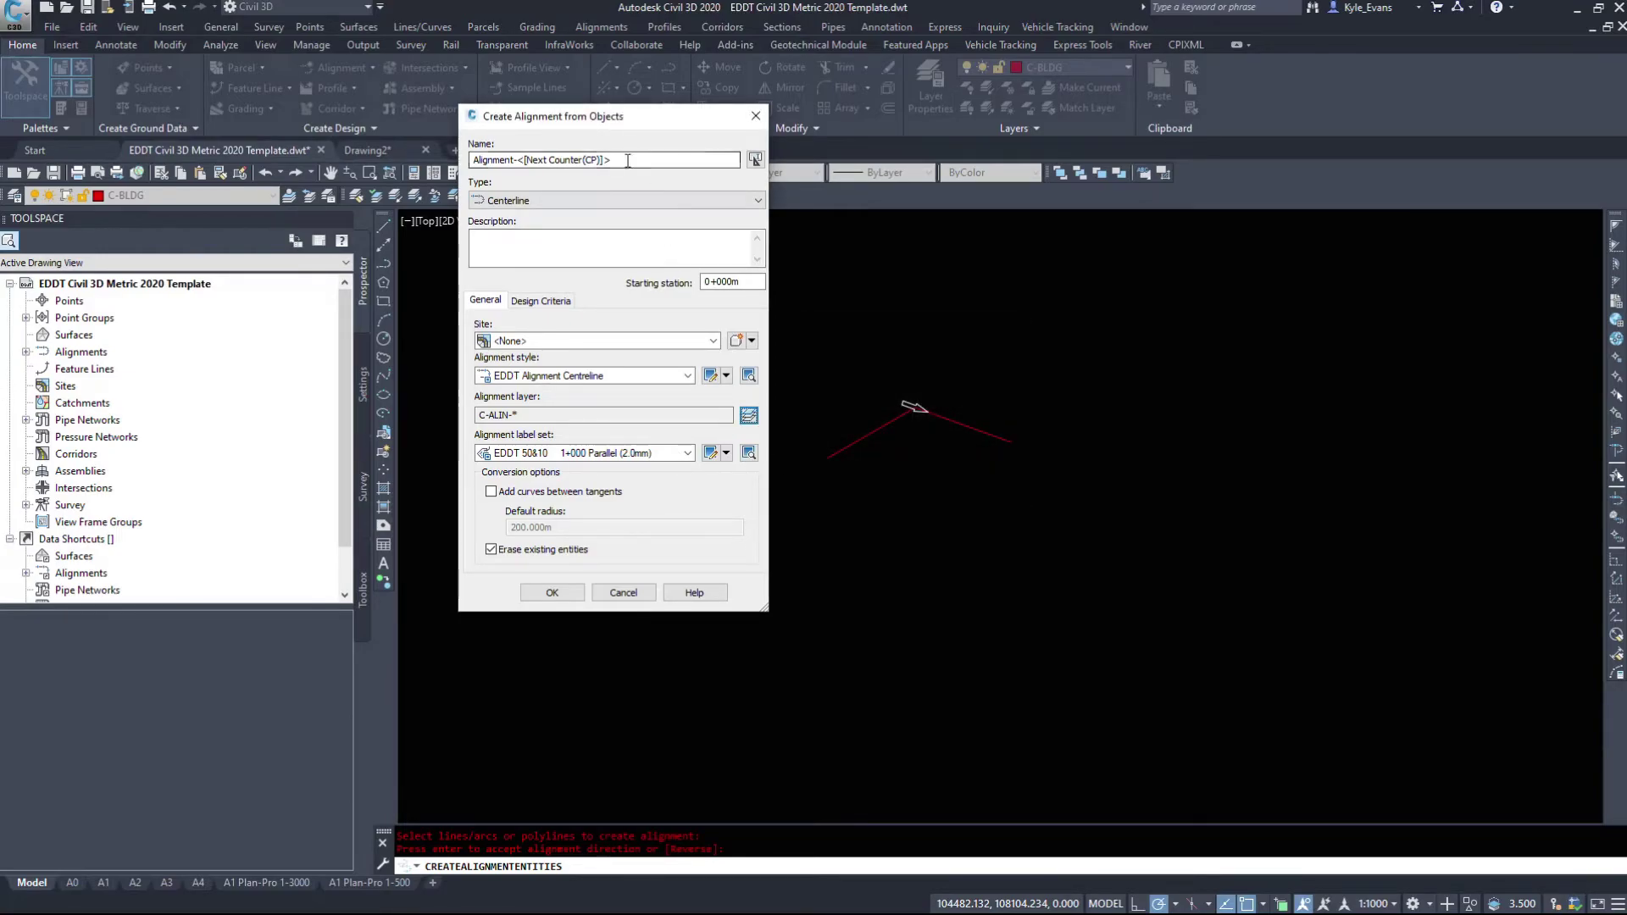
{"action": "type", "text": "Highway"}
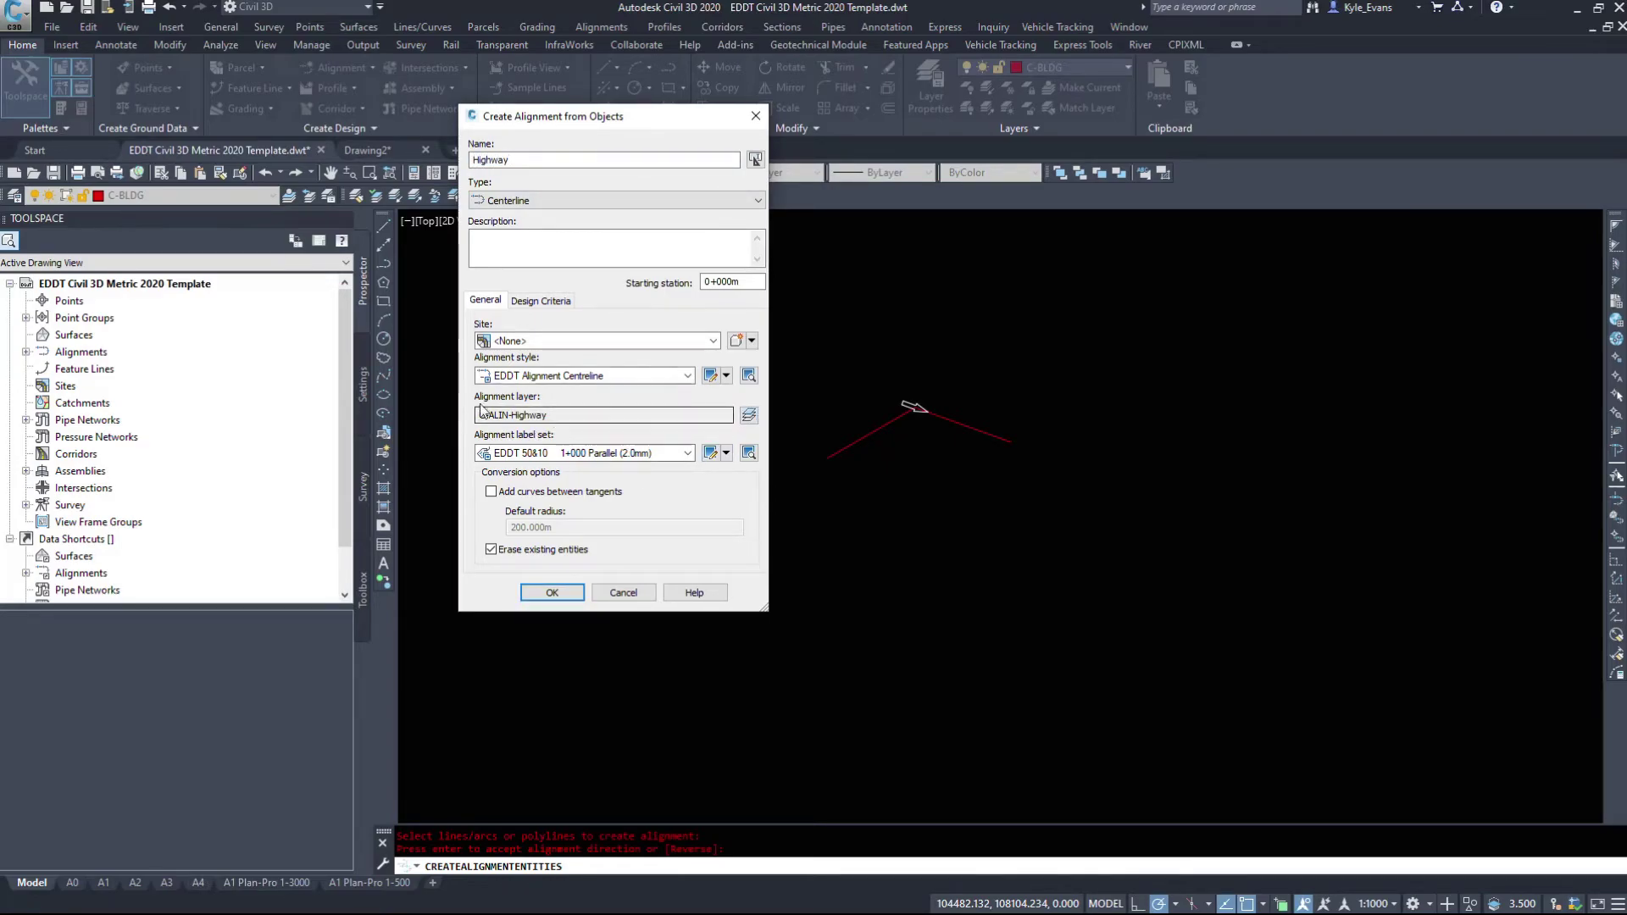
{"action": "type", "text": " 50 Centerline"}
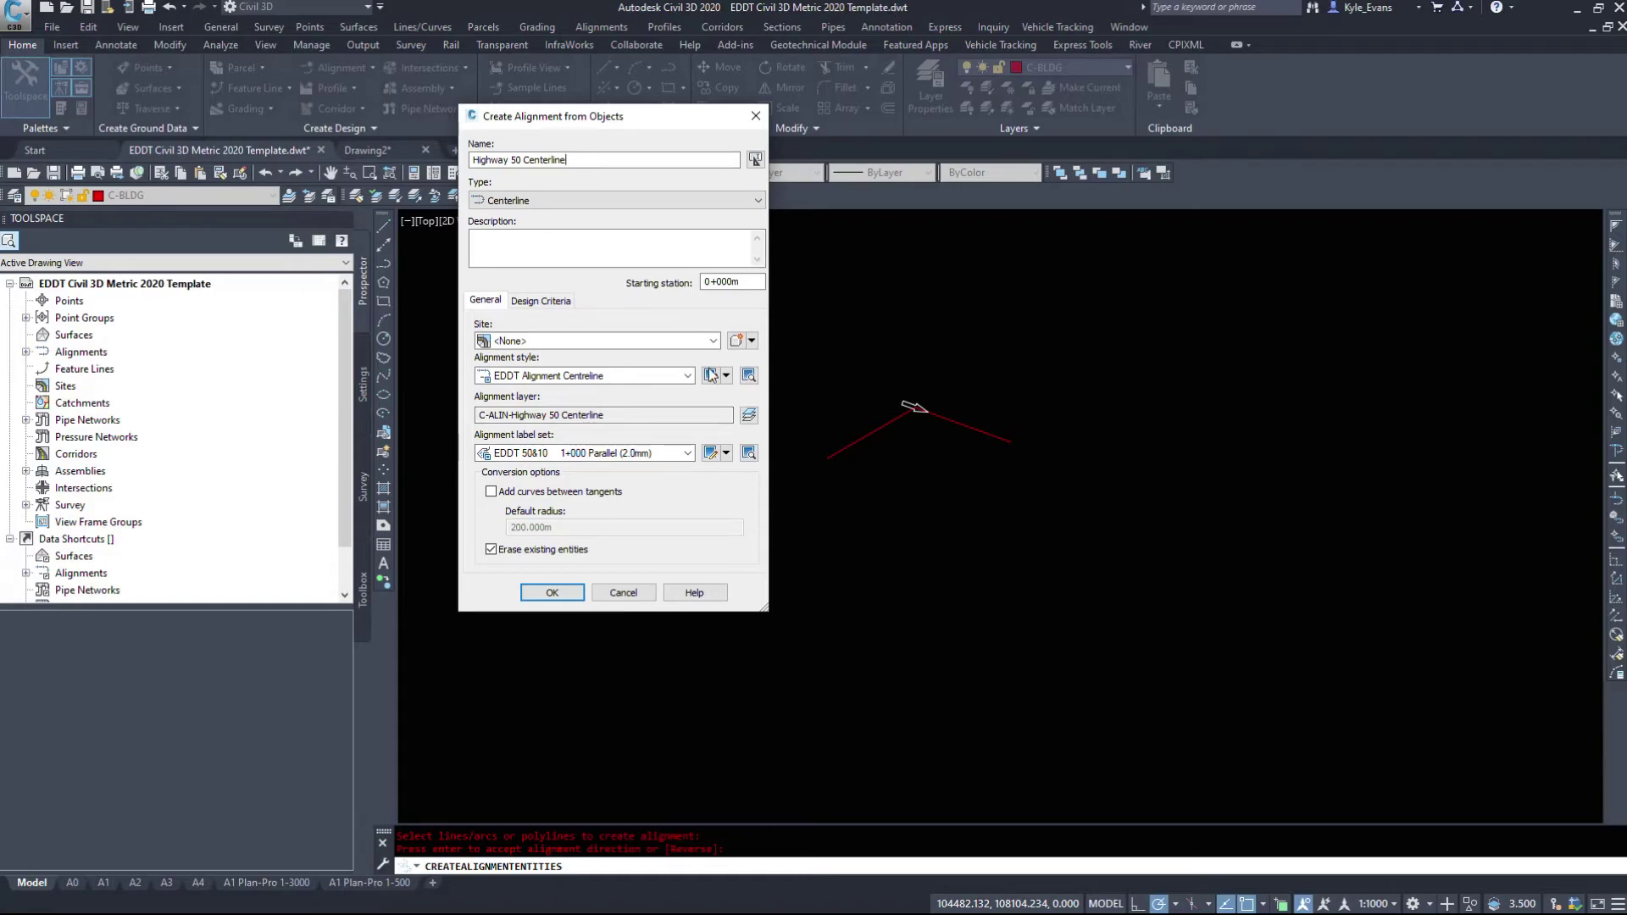
{"action": "left_click_drag", "start_coordinate": [605, 415], "coordinate": [507, 428]}
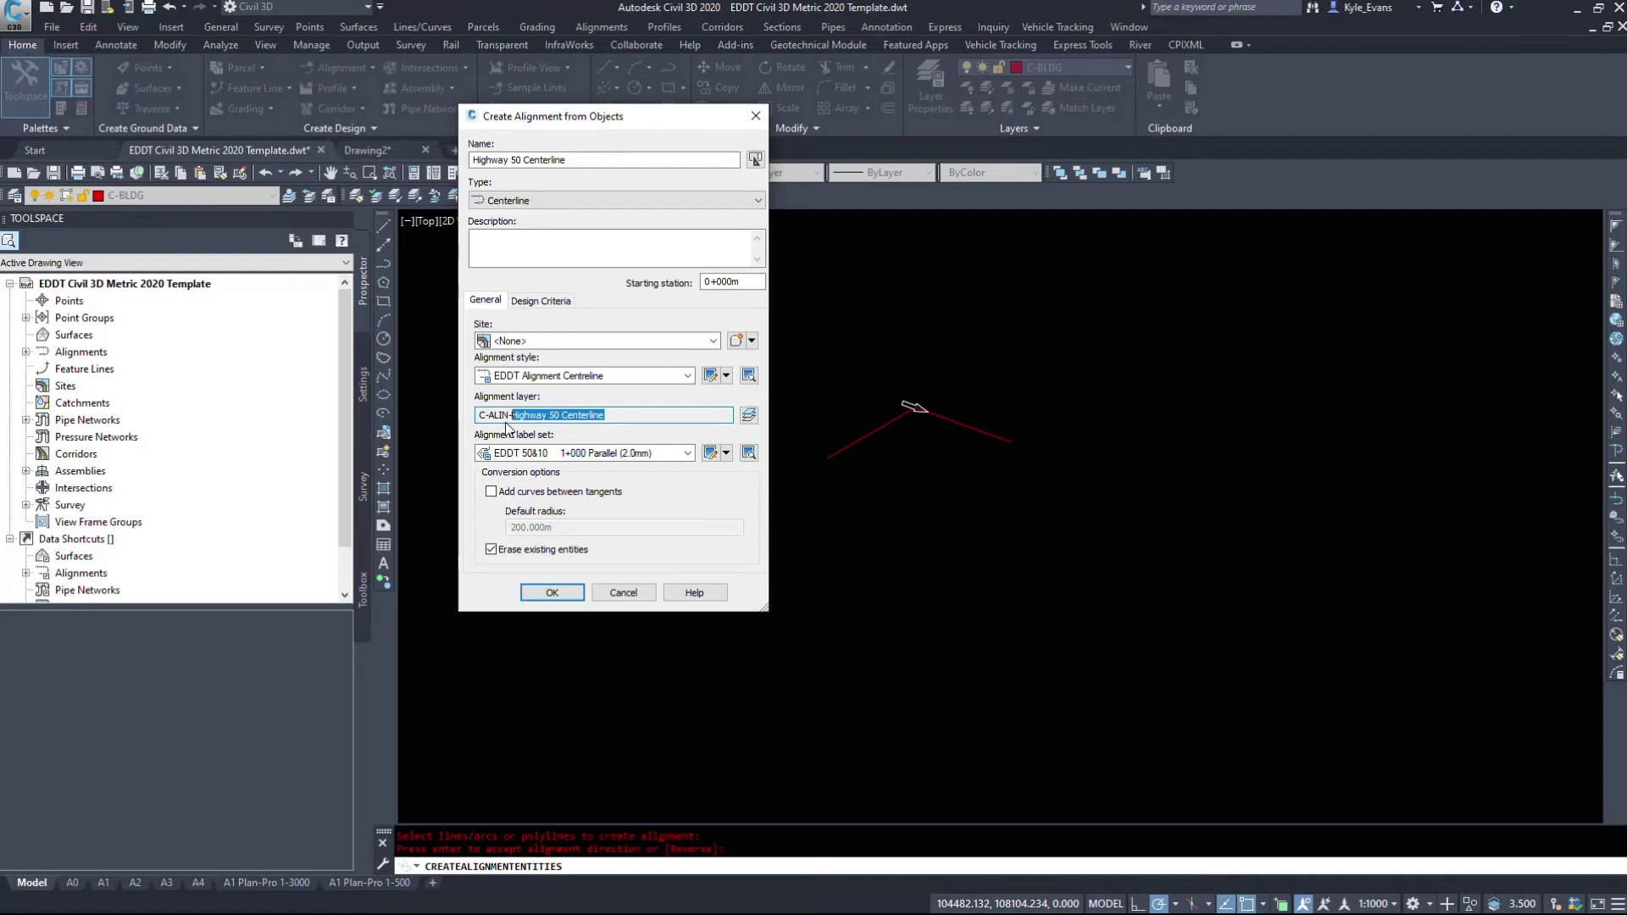
- Create the Highway 50 Centerline alignment and inspect its 0+000 to 0+150 station labels
{"action": "left_click", "coordinate": [552, 592]}
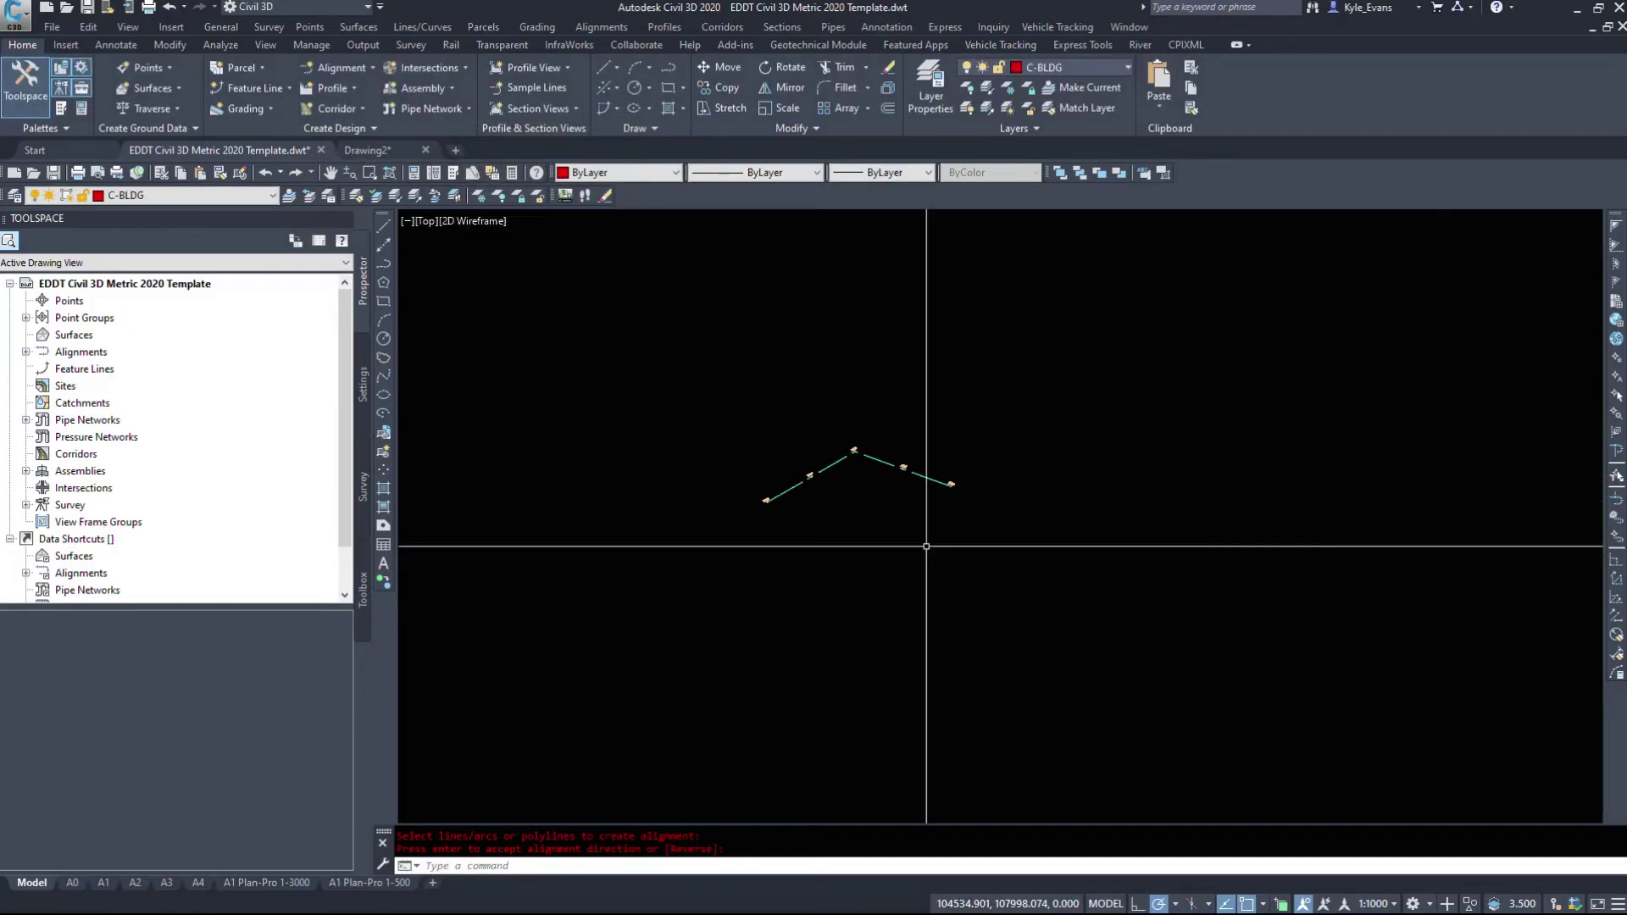
{"action": "scroll", "coordinate": [914, 483], "scroll_direction": "up", "scroll_amount": 6}
{"action": "scroll", "coordinate": [915, 483], "scroll_direction": "up", "scroll_amount": 3}
{"action": "key", "text": "Return"}
{"action": "left_click", "coordinate": [903, 503]}
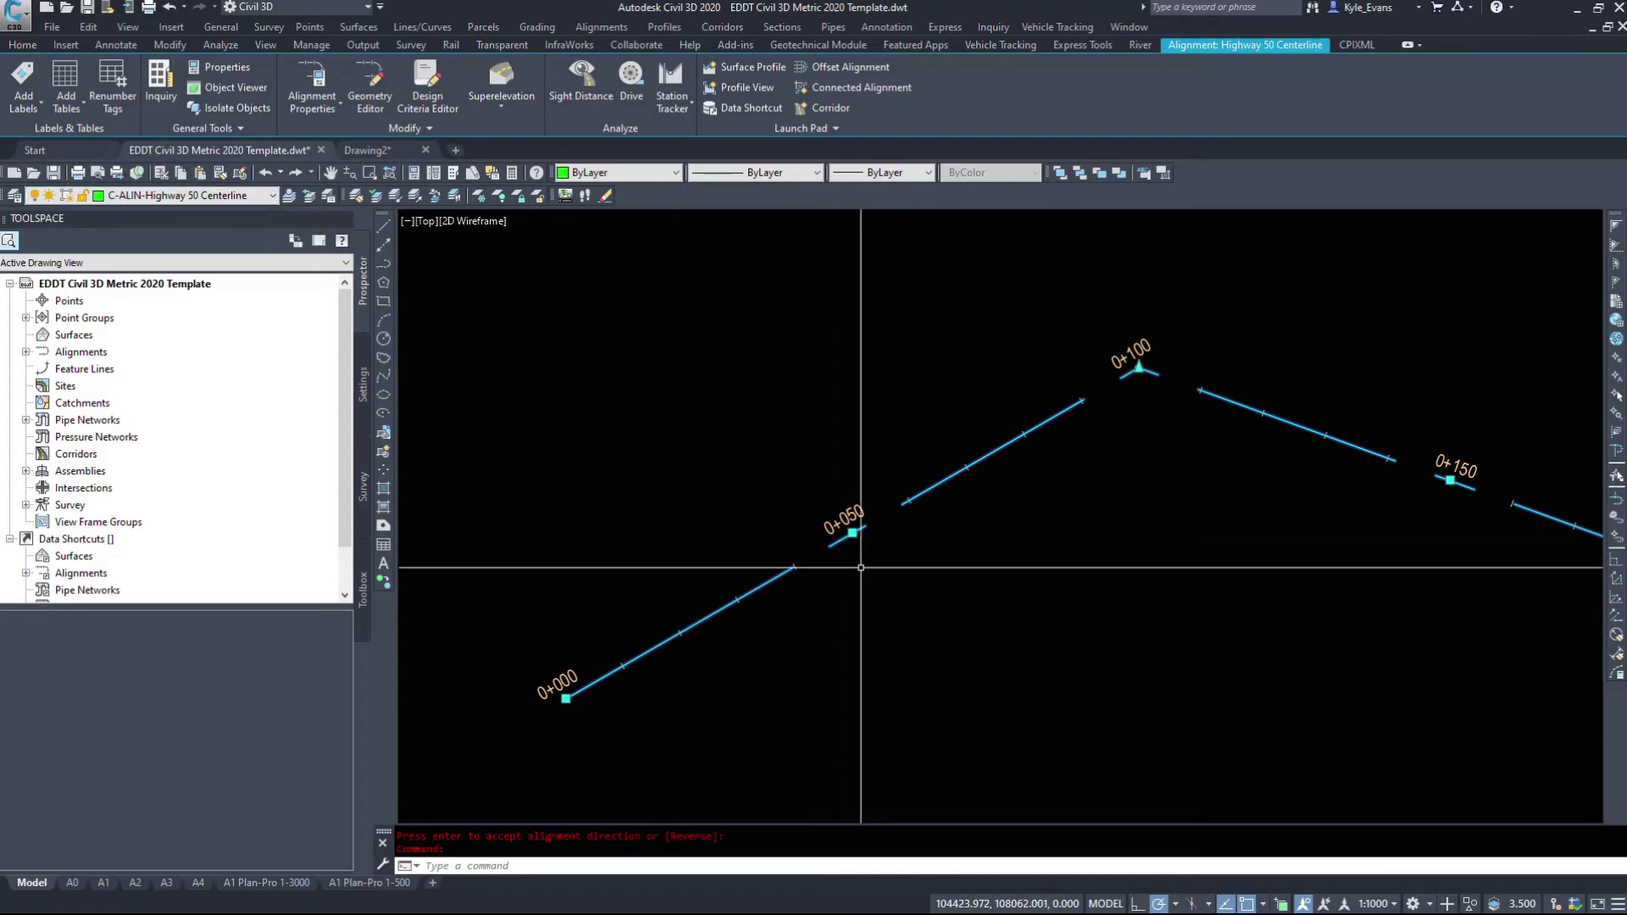
{"action": "middle_click_drag", "start_coordinate": [861, 567], "coordinate": [941, 552]}
{"action": "key", "text": "Escape"}
{"action": "left_click", "coordinate": [932, 520]}
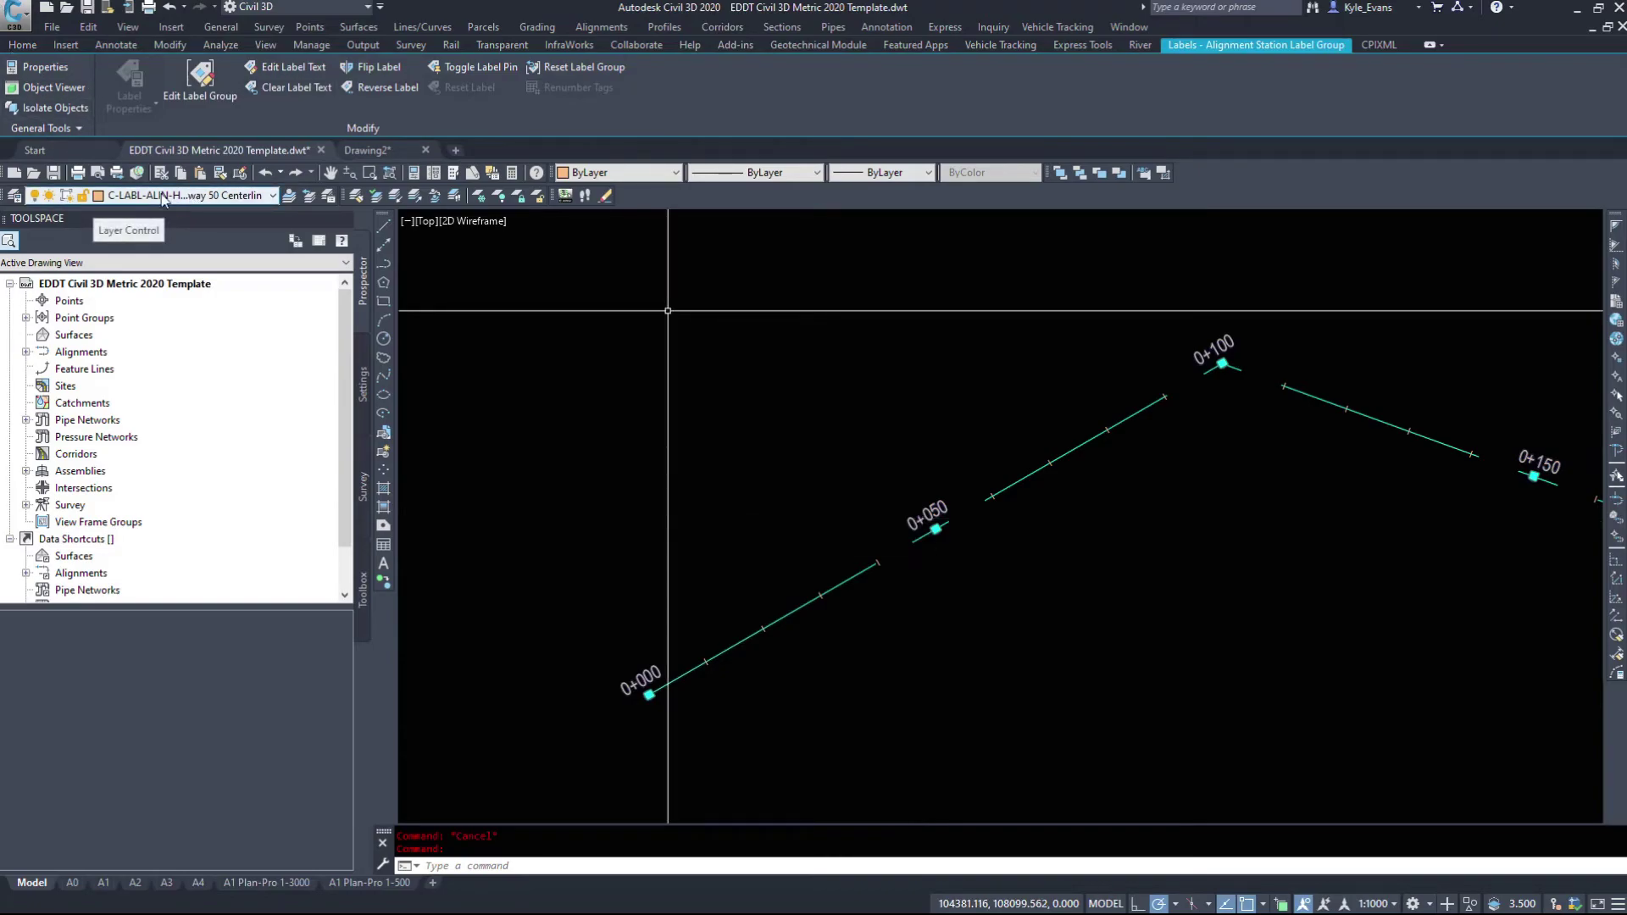
{"action": "scroll", "coordinate": [872, 466], "scroll_direction": "down", "scroll_amount": 5}
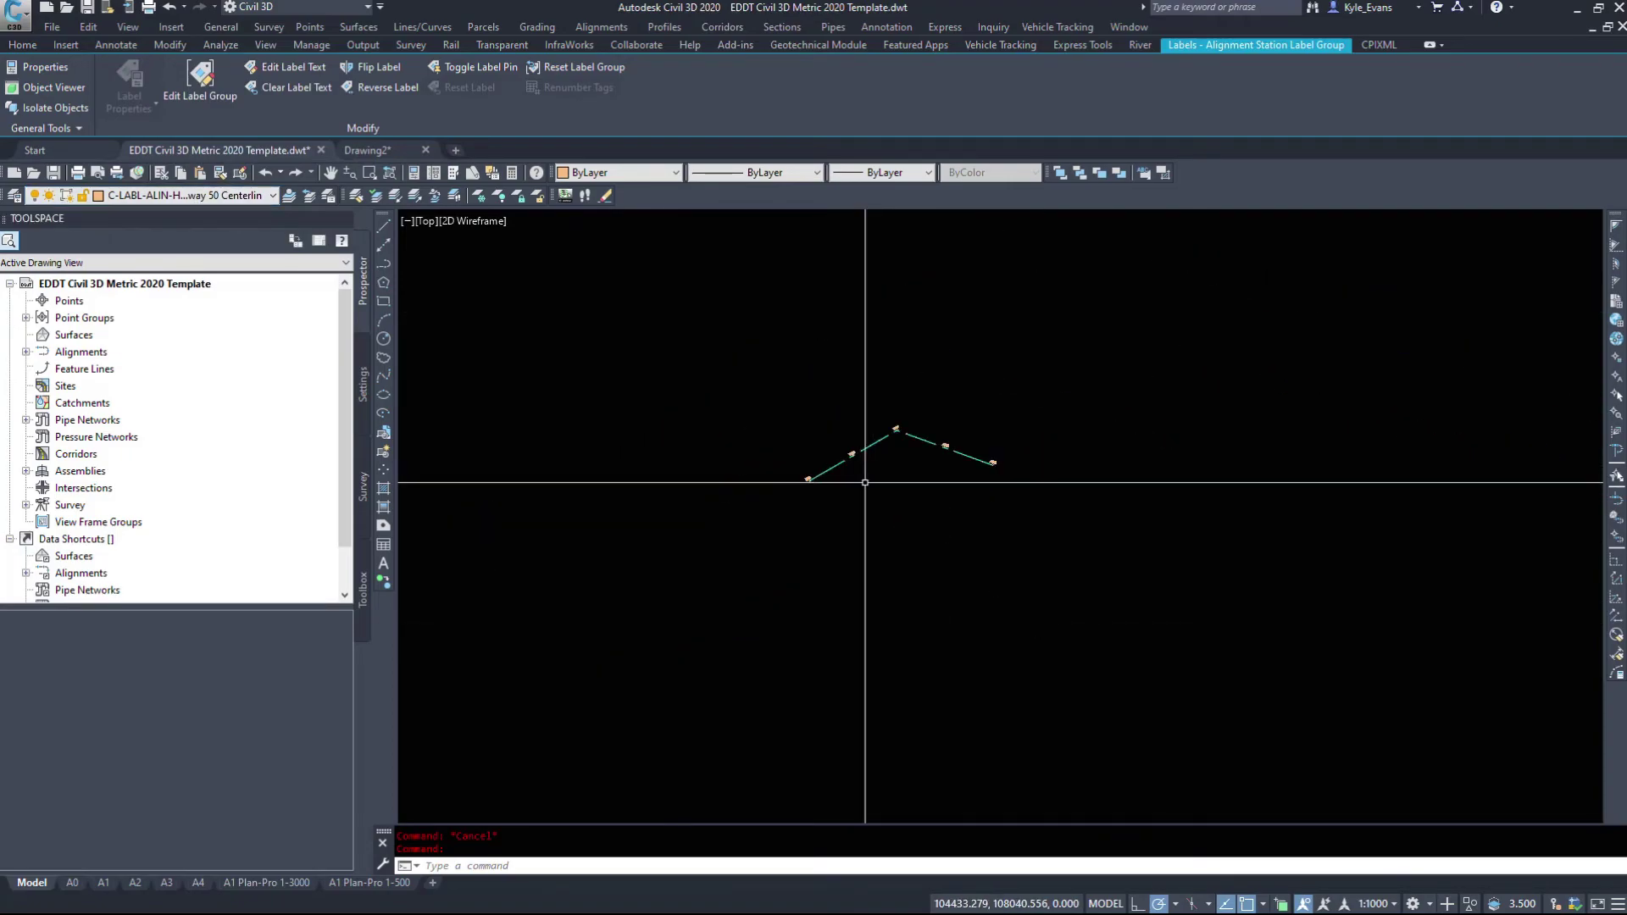
{"action": "key", "text": "Escape"}
- Draw a three-point peaked polyline above the Highway 50 alignment
{"action": "type", "text": "pl"}
{"action": "key", "text": "Return"}
{"action": "left_click", "coordinate": [787, 421]}
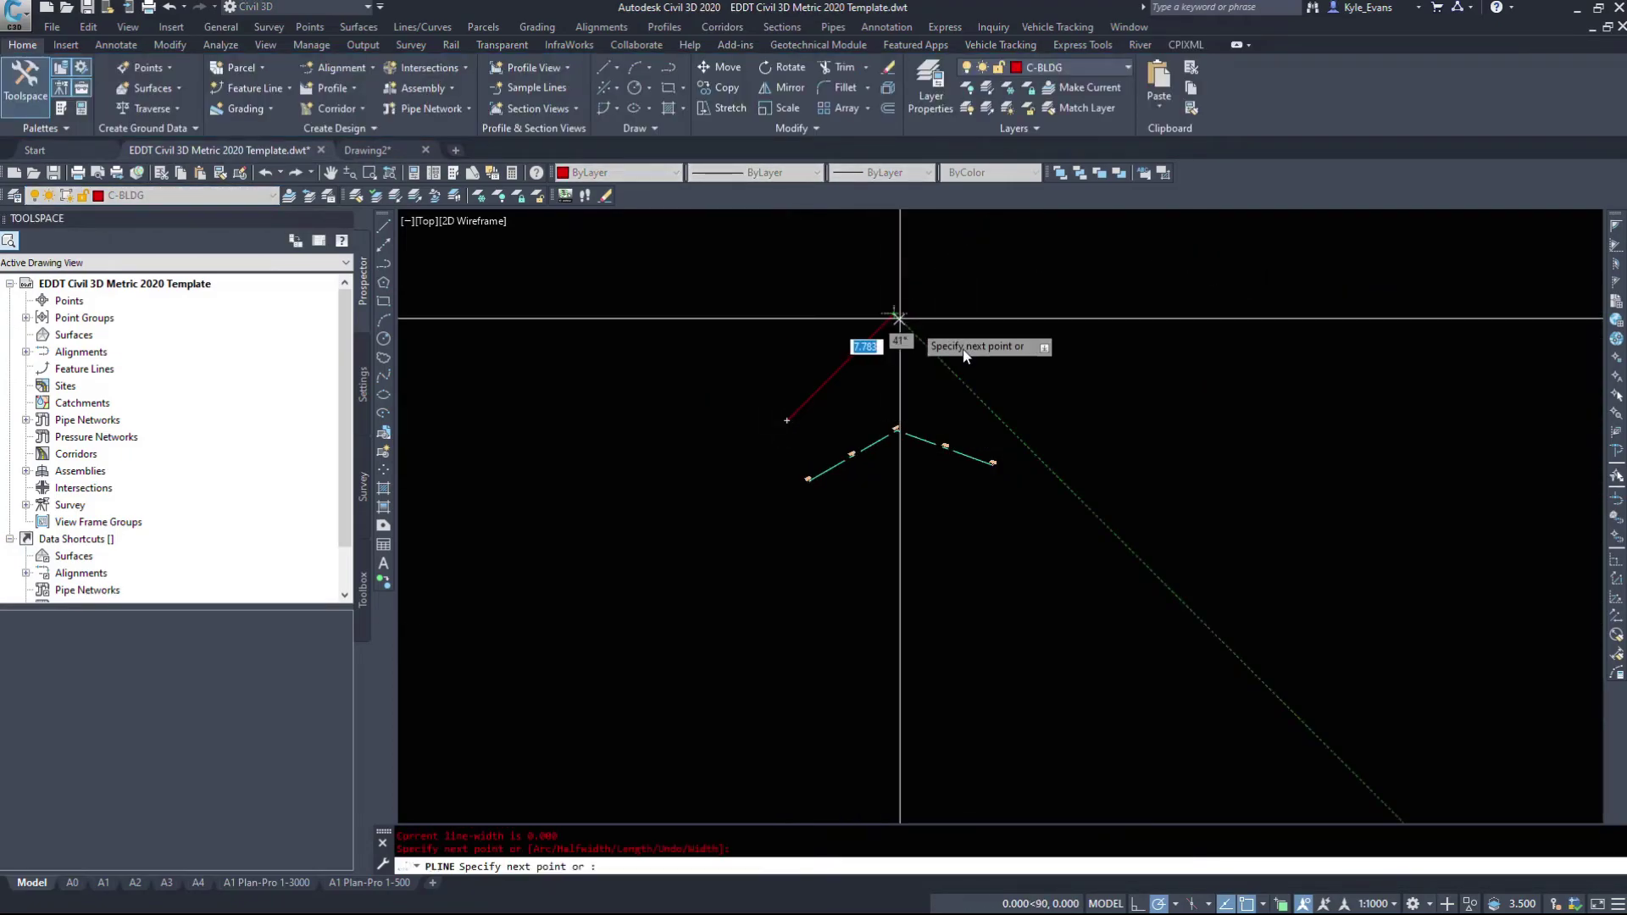
{"action": "left_click", "coordinate": [894, 314]}
{"action": "left_click", "coordinate": [993, 369]}
- Start an alignment from the new polyline named 'Highway 40 Centerline' on layer C-ALIN-Highway 40 Centerline
{"action": "left_click", "coordinate": [601, 27]}
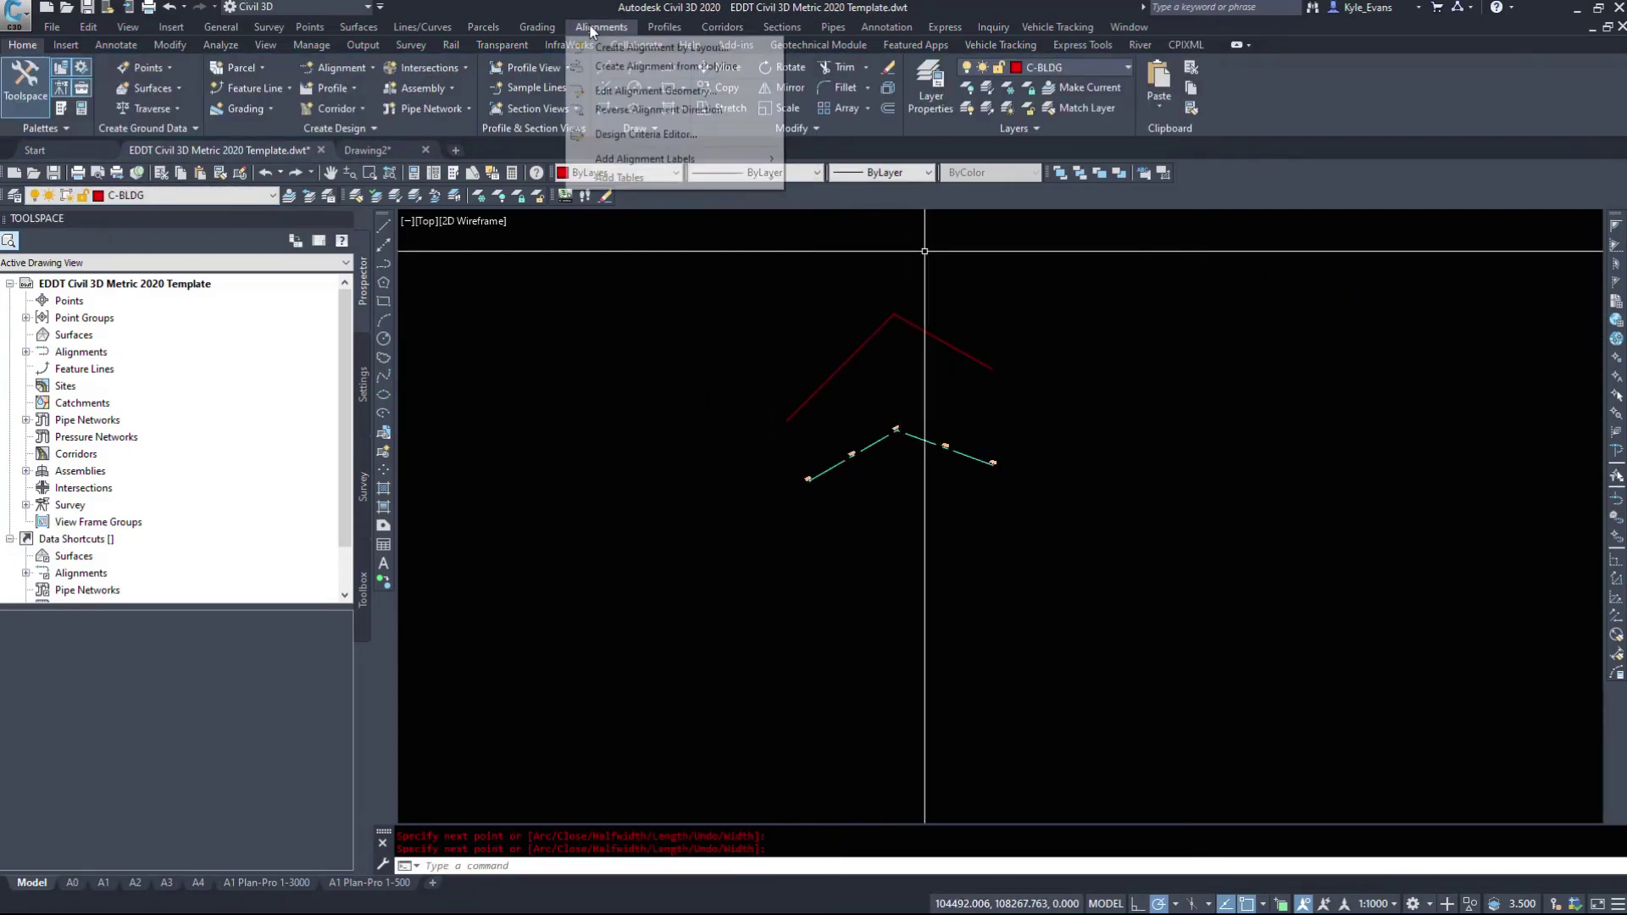
{"action": "left_click", "coordinate": [628, 63]}
{"action": "left_click", "coordinate": [846, 361]}
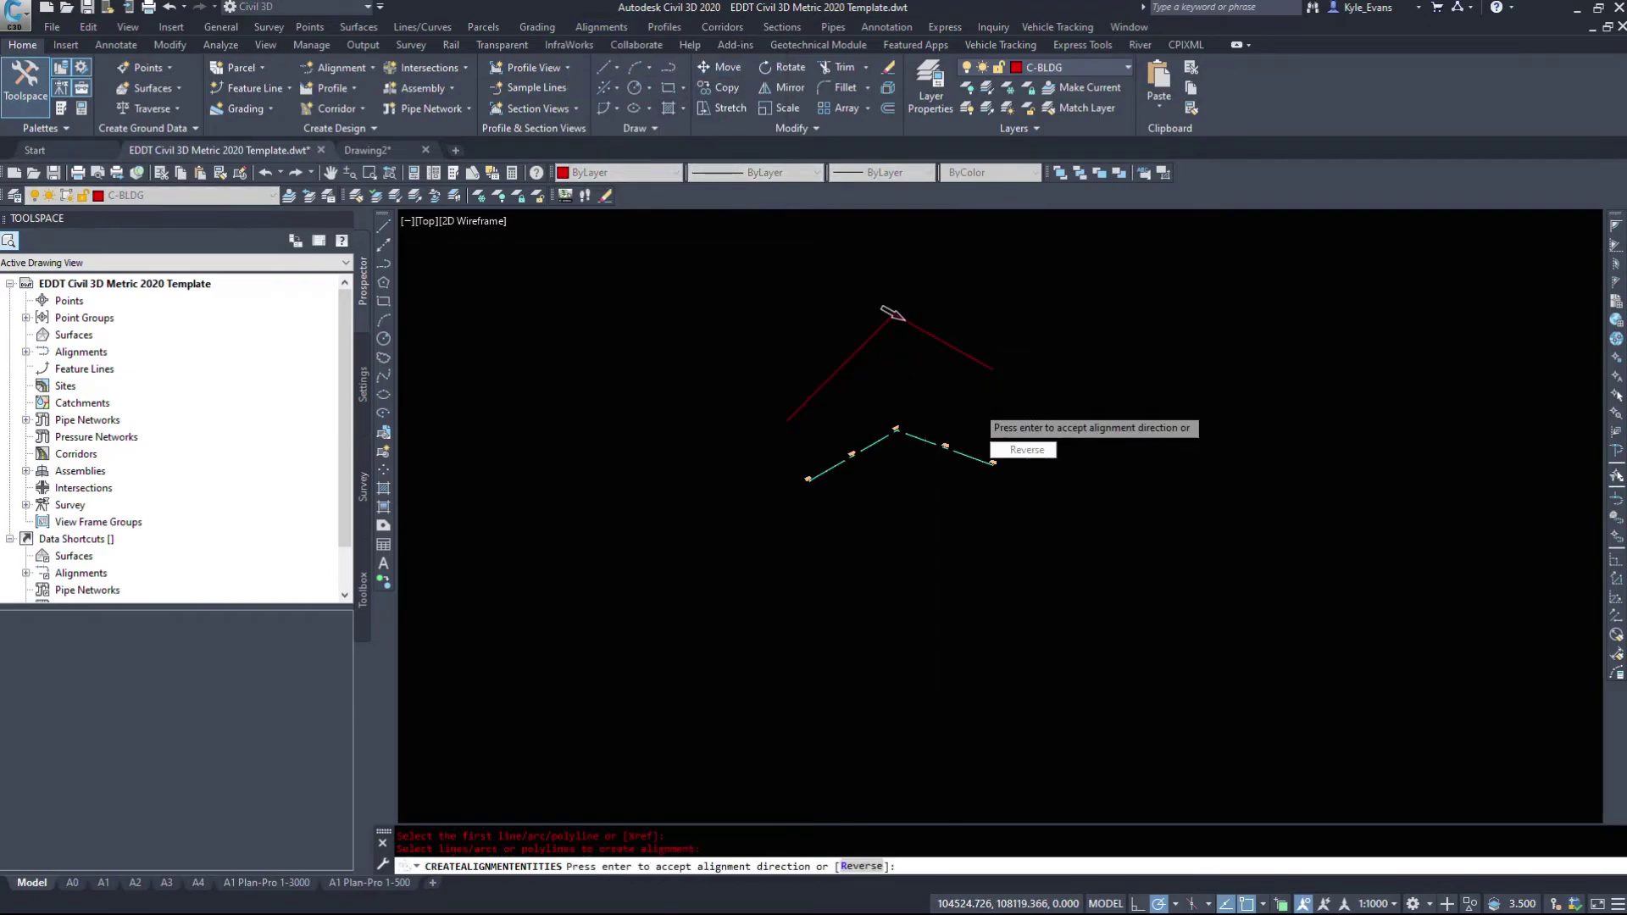
{"action": "key", "text": "Return"}
{"action": "left_click_drag", "start_coordinate": [735, 160], "coordinate": [472, 159]}
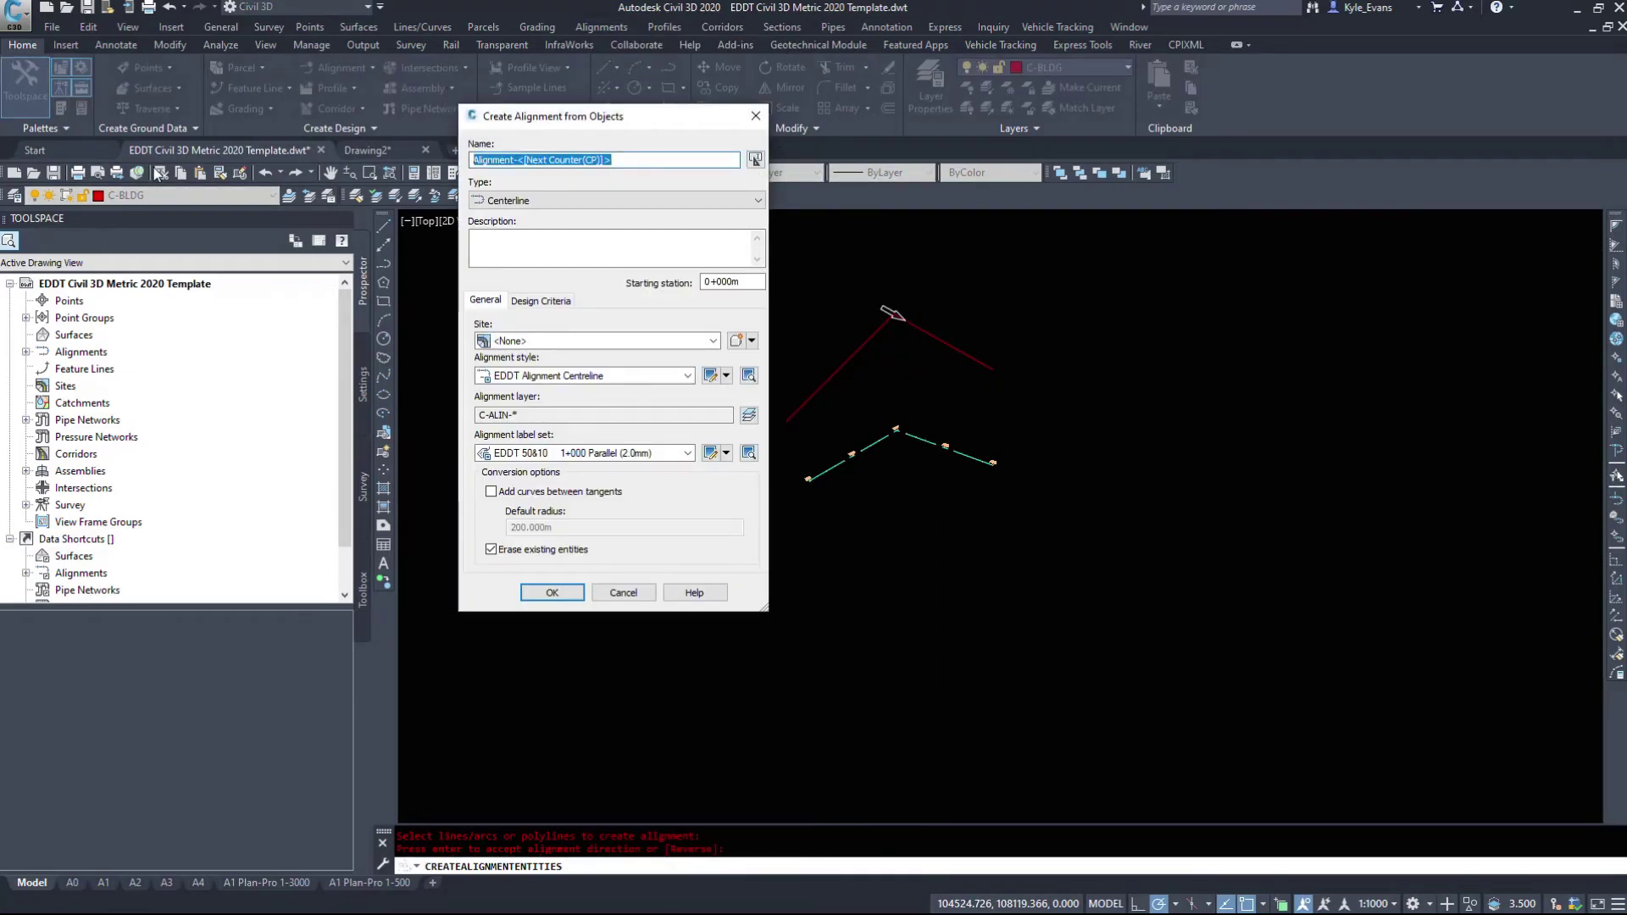
{"action": "type", "text": "Highway 40 Ce"}
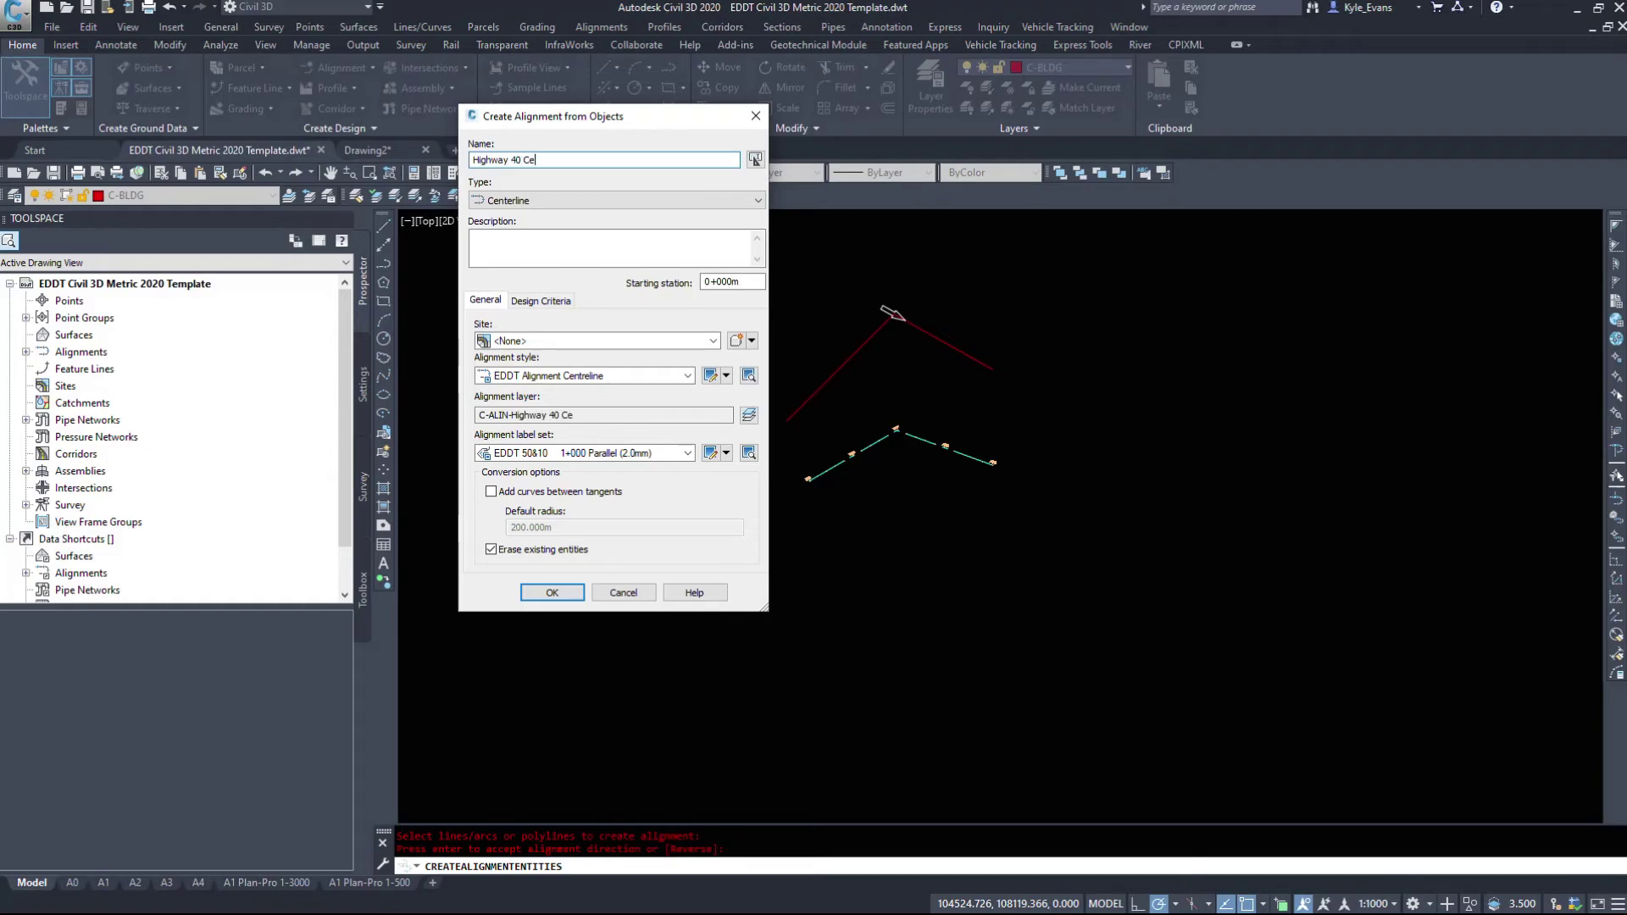
{"action": "type", "text": "nterline"}
{"action": "left_click_drag", "start_coordinate": [733, 415], "coordinate": [475, 415]}
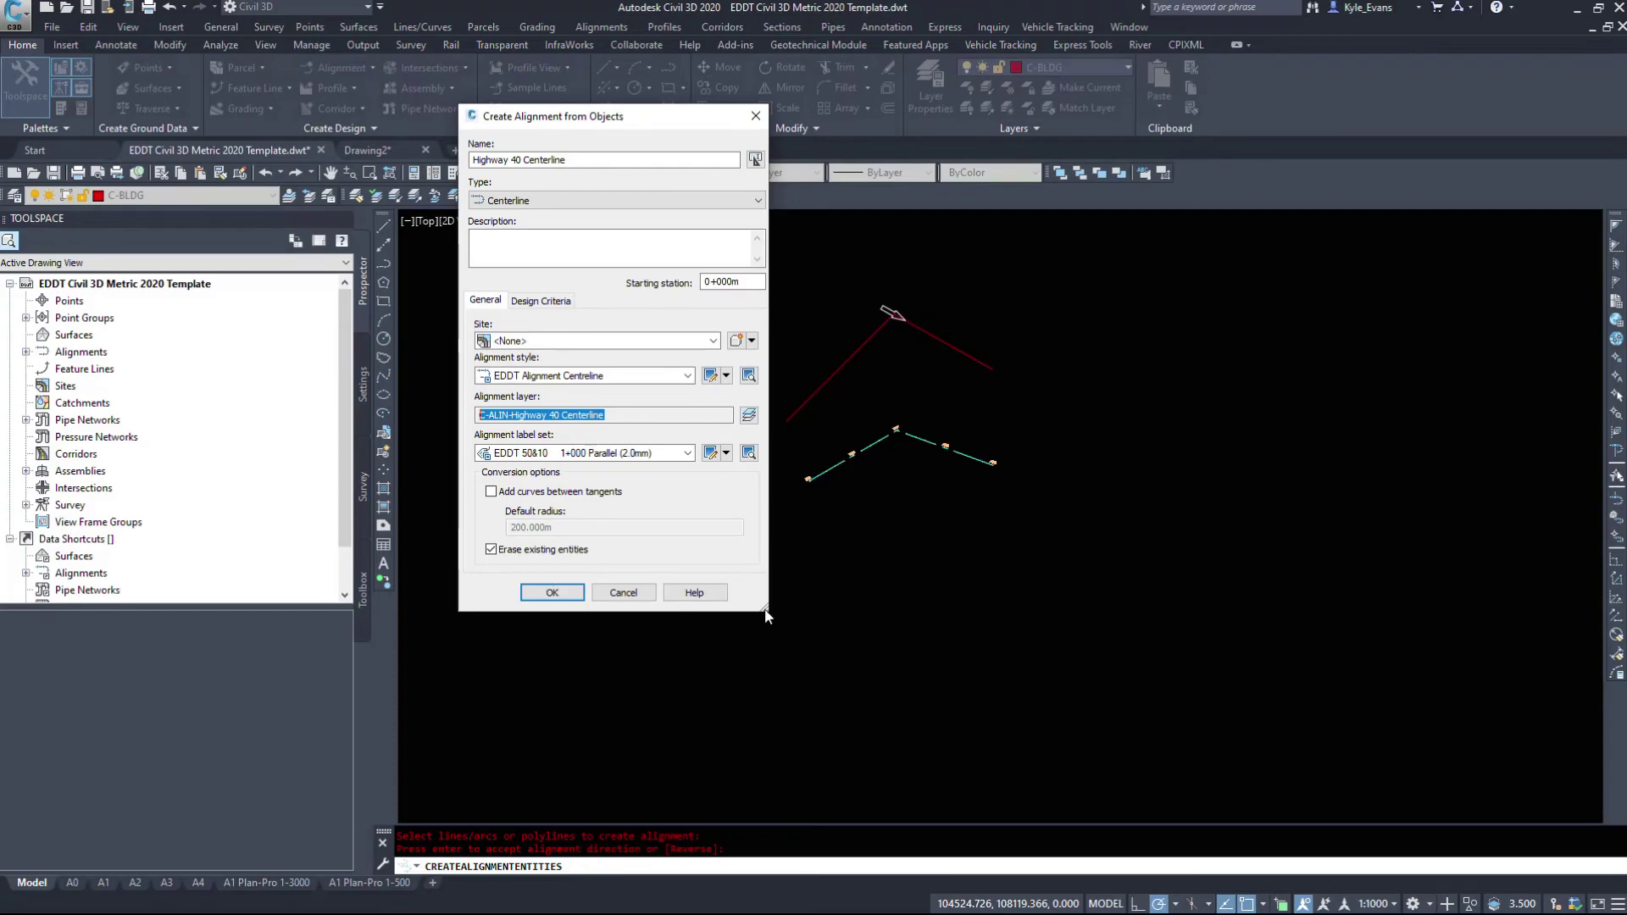
{"action": "left_click", "coordinate": [552, 596]}
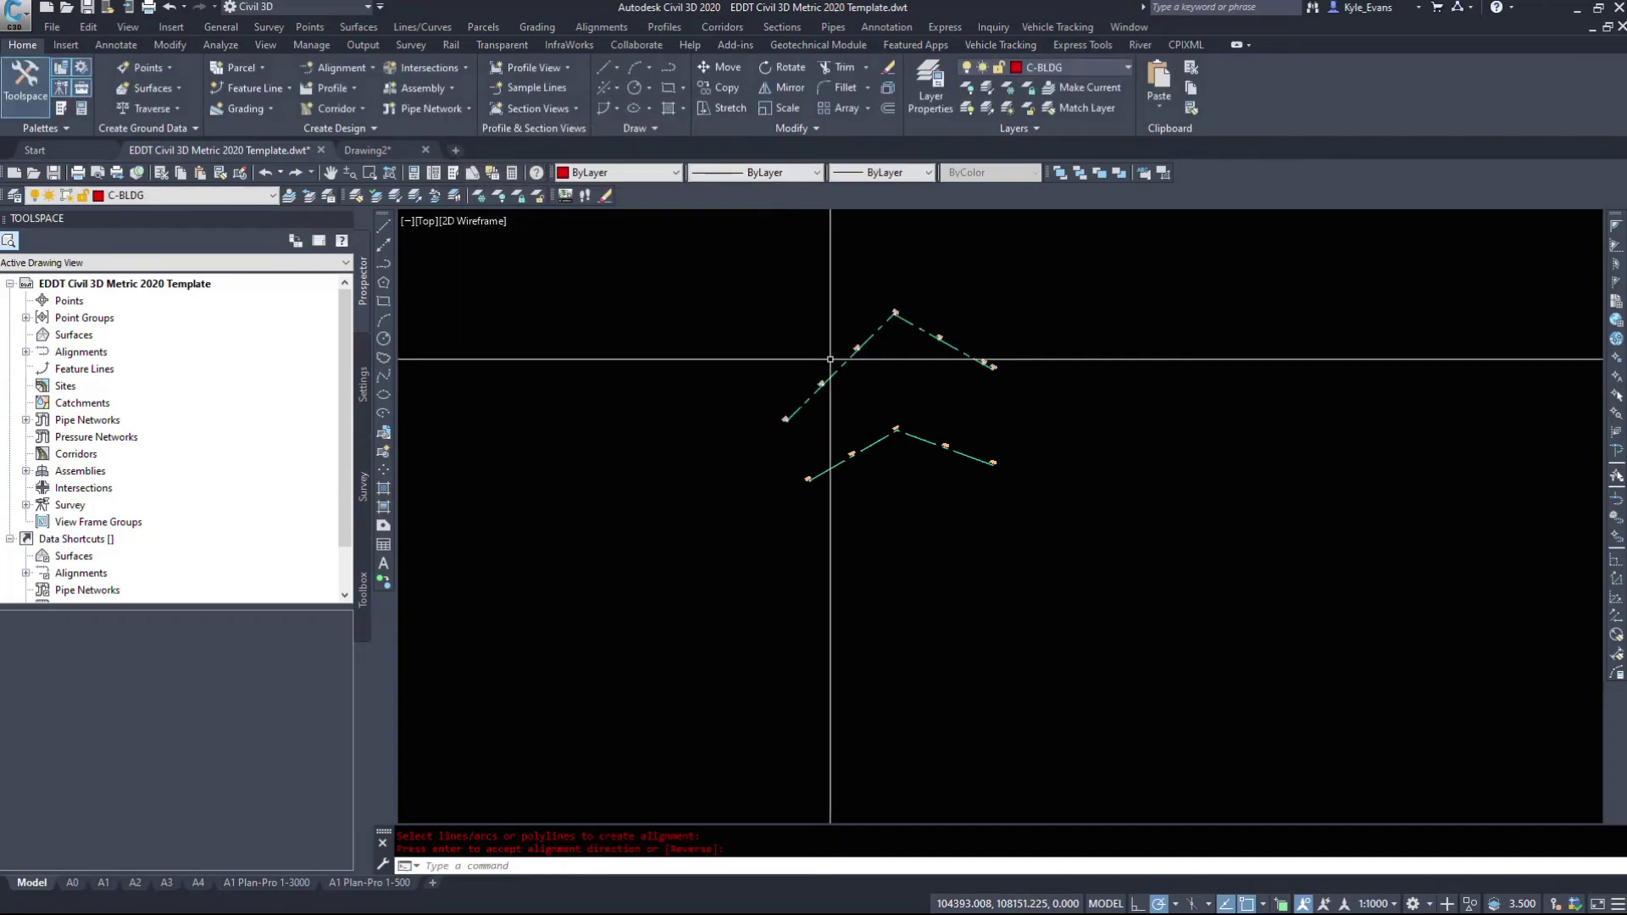
{"action": "scroll", "coordinate": [857, 316], "scroll_direction": "up", "scroll_amount": 5}
{"action": "key", "text": "Return"}
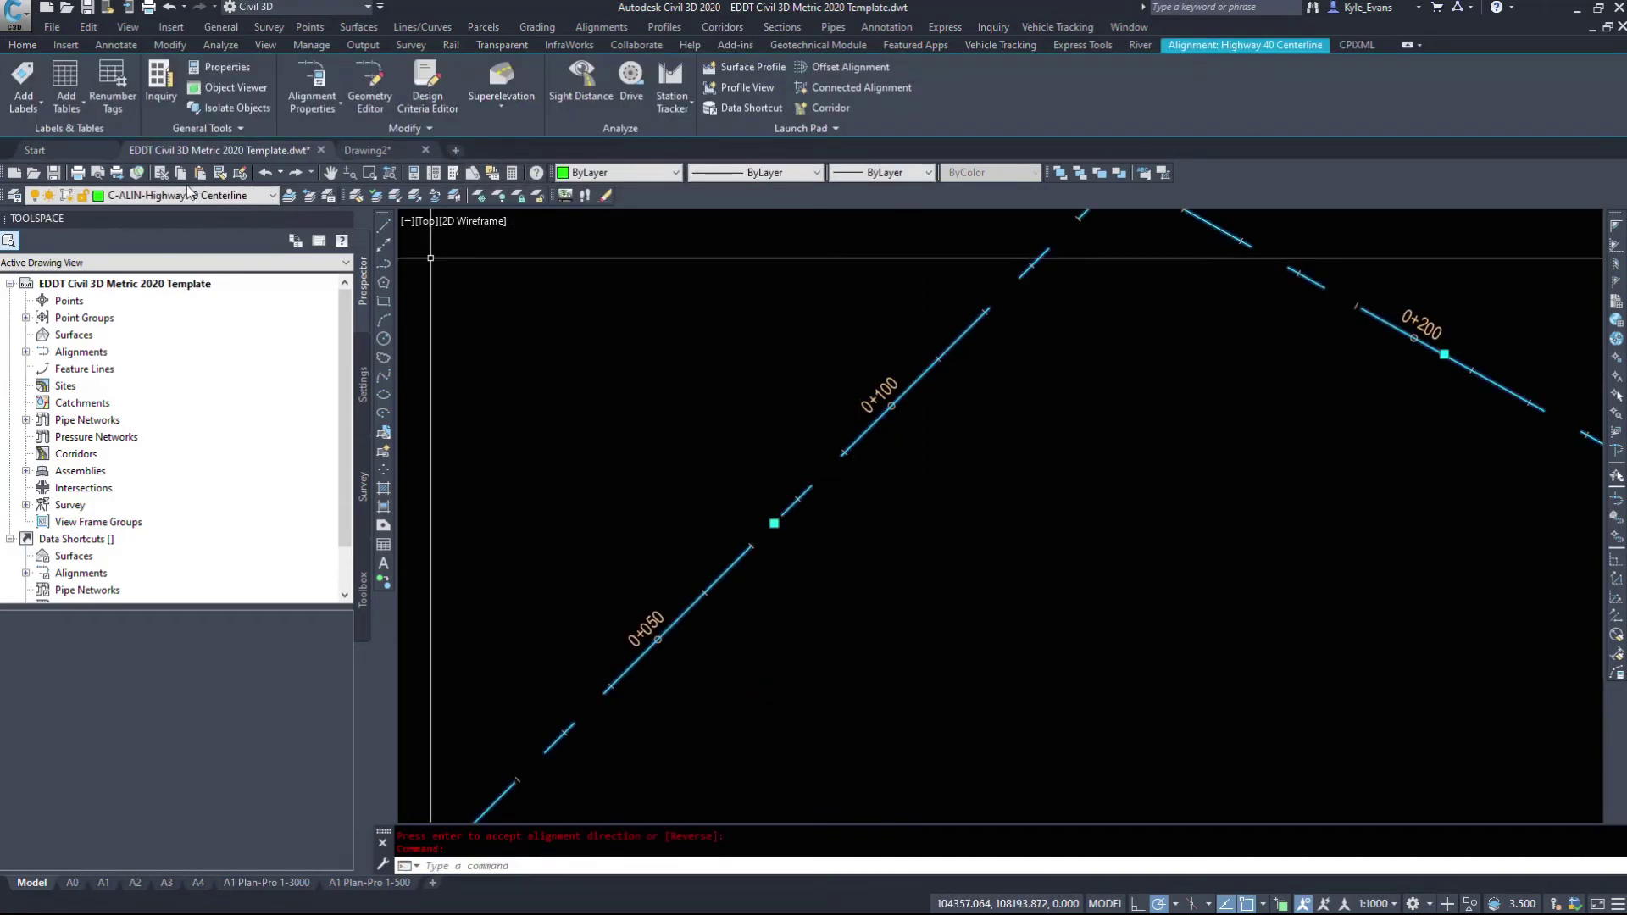
{"action": "middle_click_drag", "start_coordinate": [1100, 708], "coordinate": [1090, 416]}
{"action": "scroll", "coordinate": [1090, 417], "scroll_direction": "down", "scroll_amount": 4}
{"action": "key", "text": "Escape"}
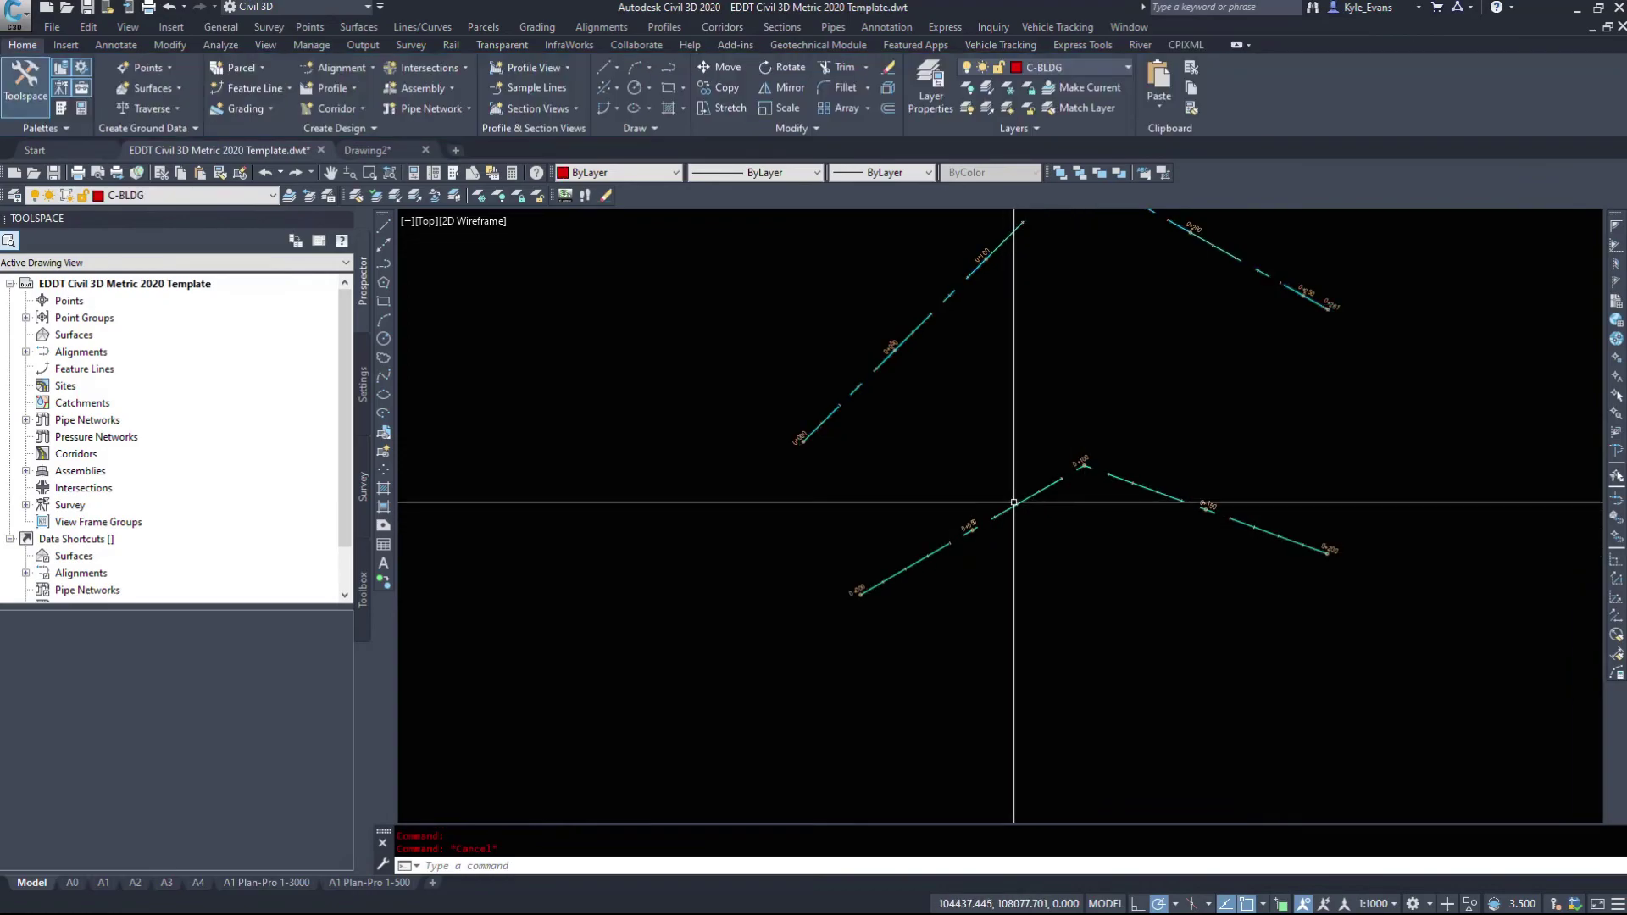
{"action": "left_click", "coordinate": [1004, 510]}
{"action": "middle_click_drag", "start_coordinate": [1085, 356], "coordinate": [1025, 468]}
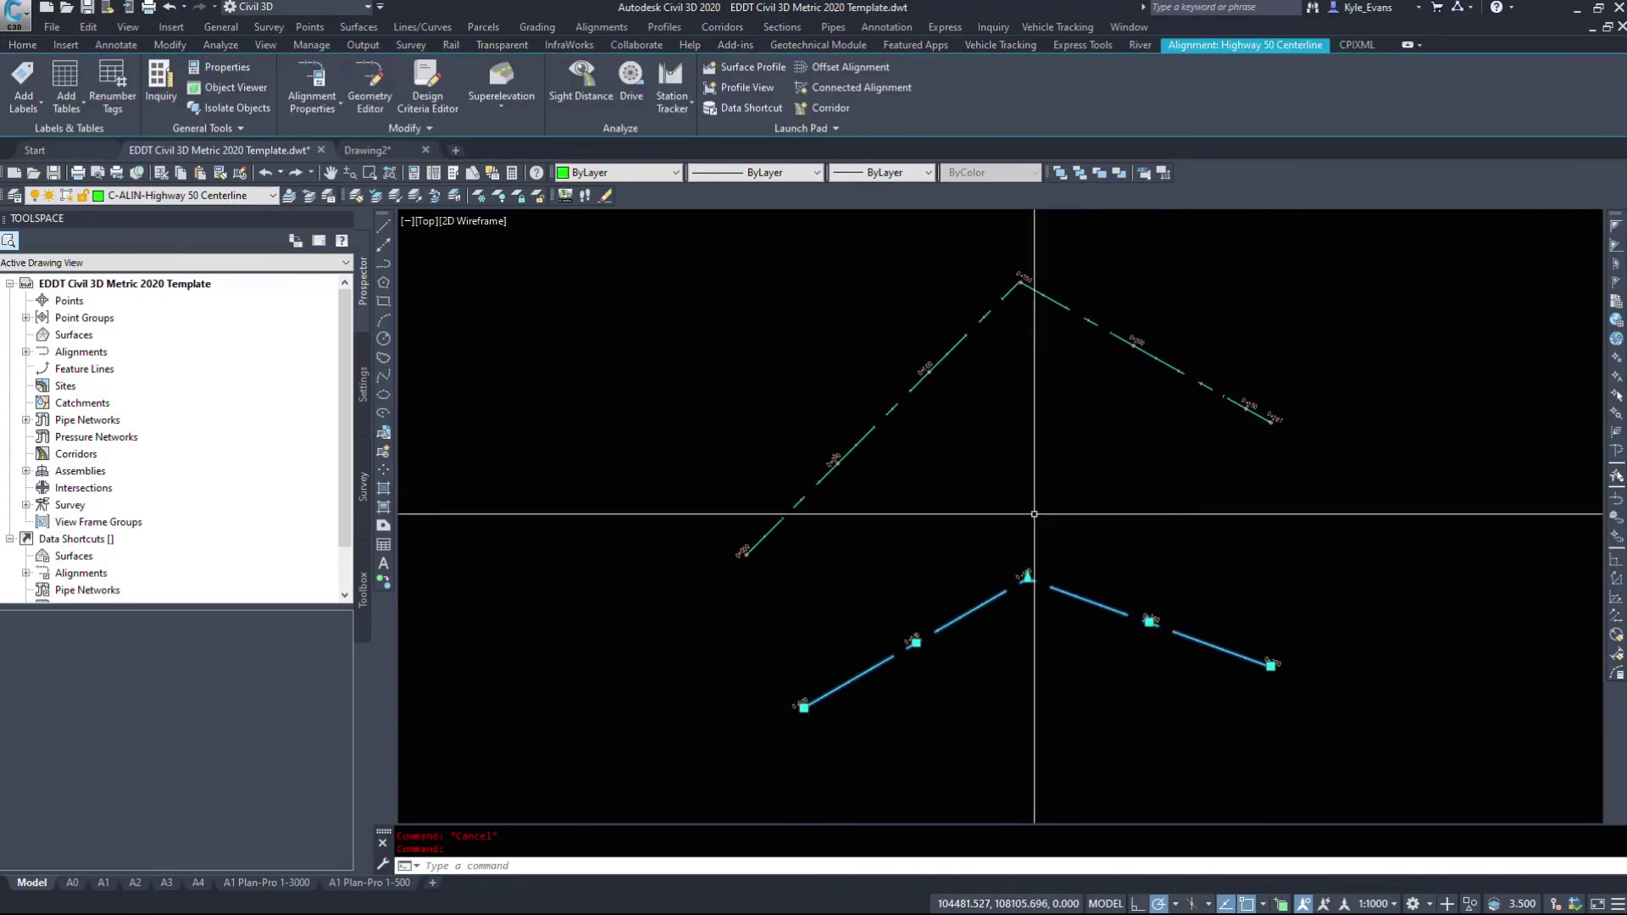
{"action": "key", "text": "Escape"}
{"action": "left_click", "coordinate": [930, 371]}
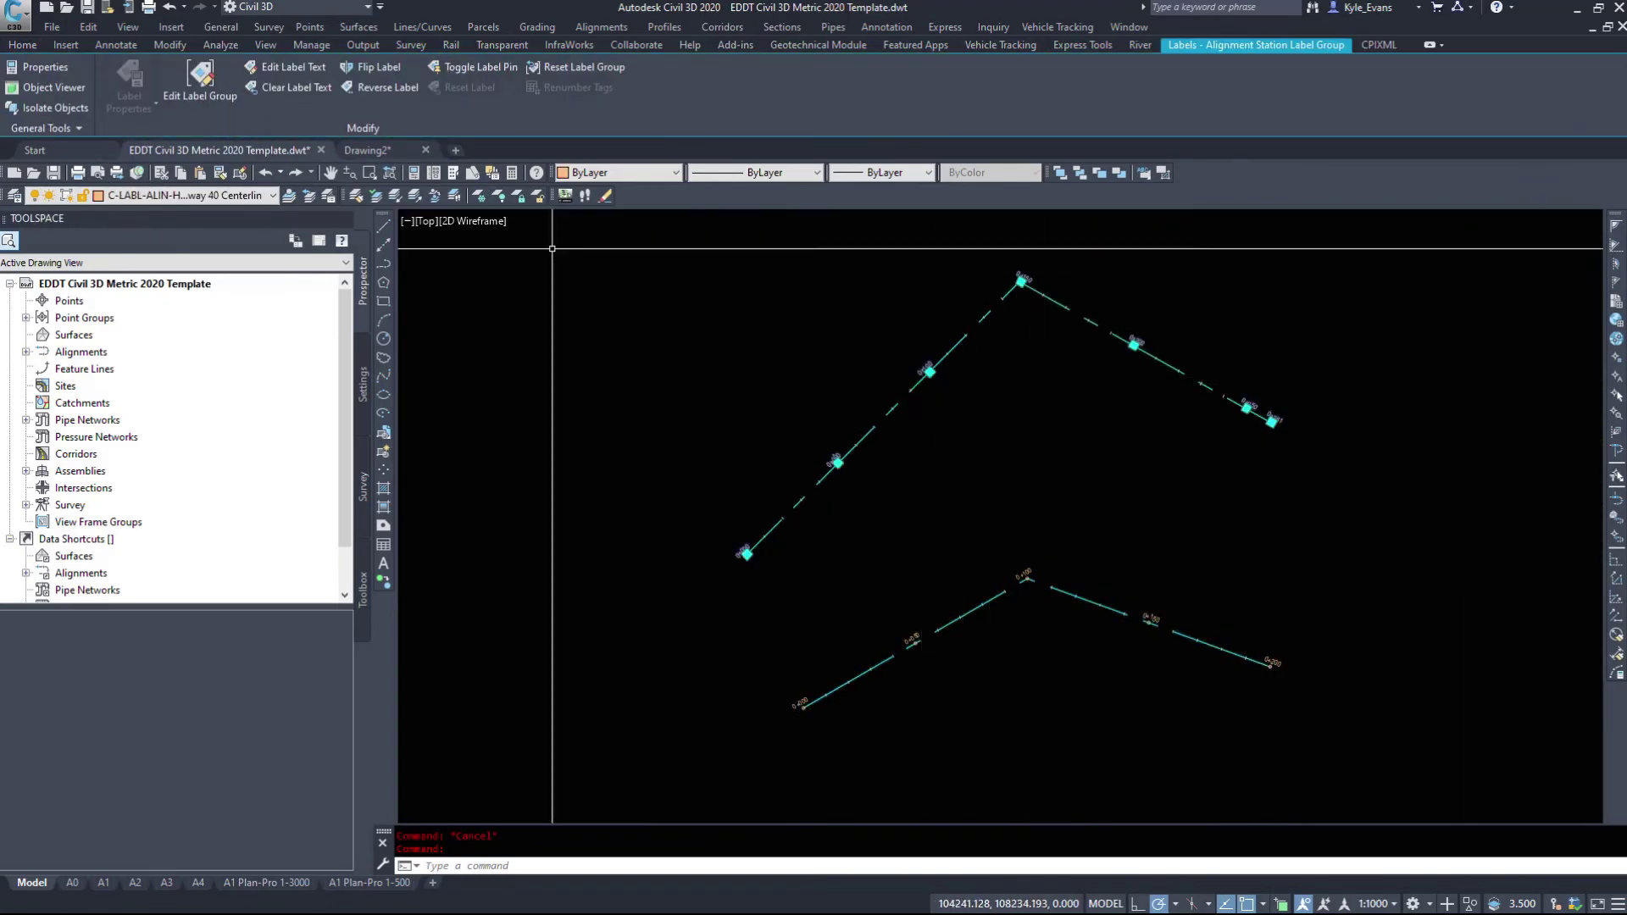
{"action": "key", "text": "Escape"}
{"action": "left_click", "coordinate": [912, 636]}
{"action": "left_click", "coordinate": [903, 597]}
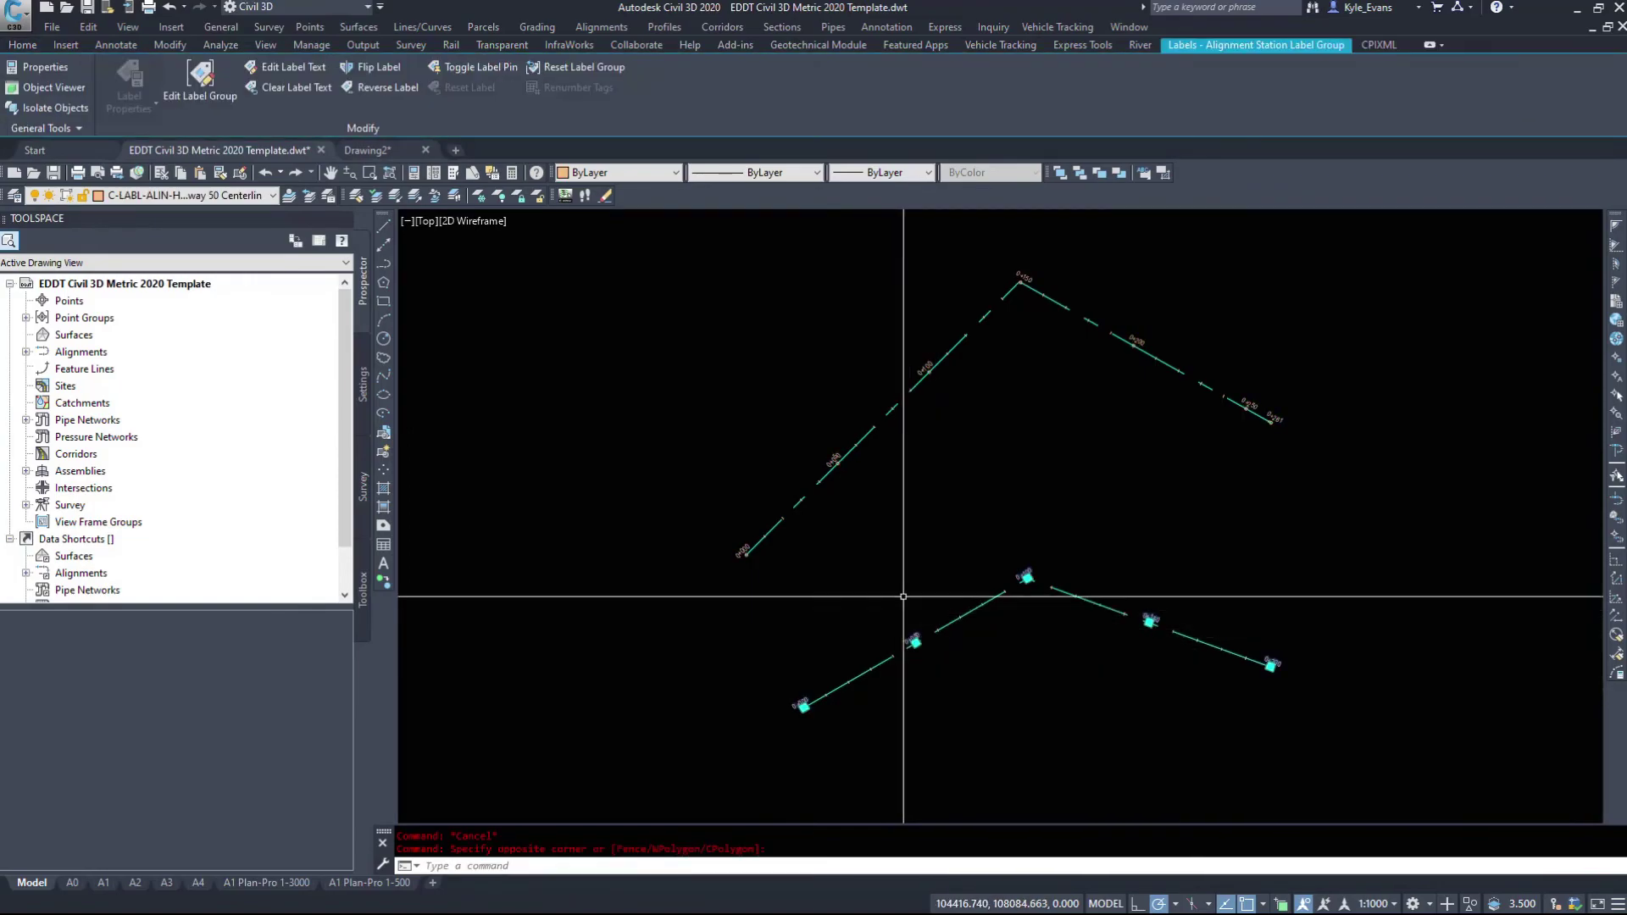
{"action": "key", "text": "Escape"}
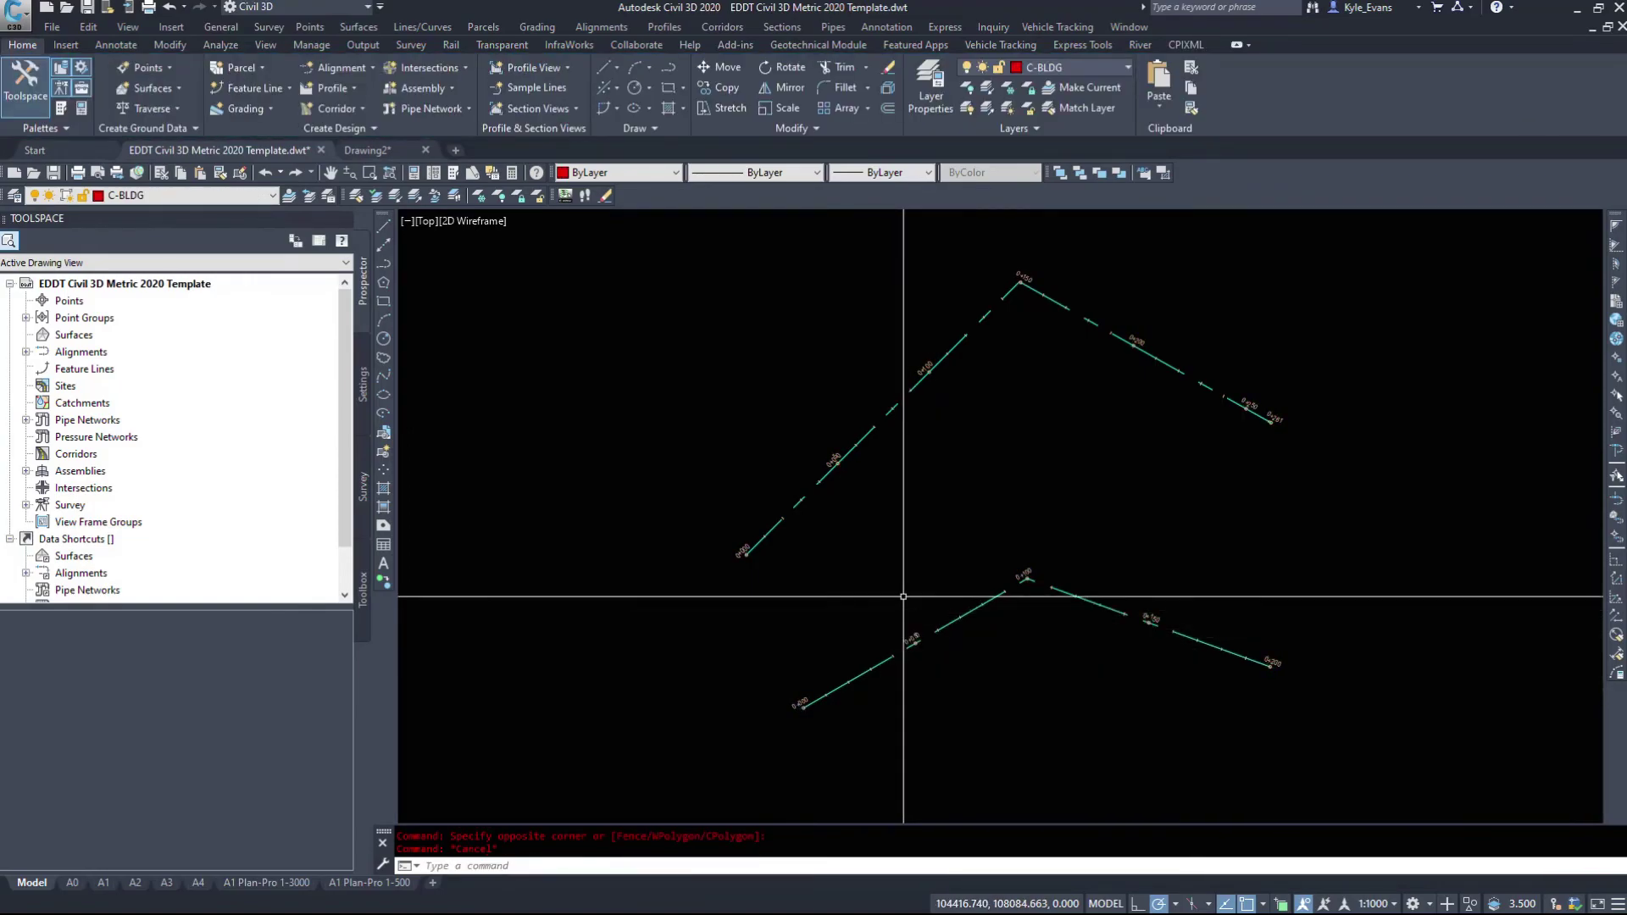